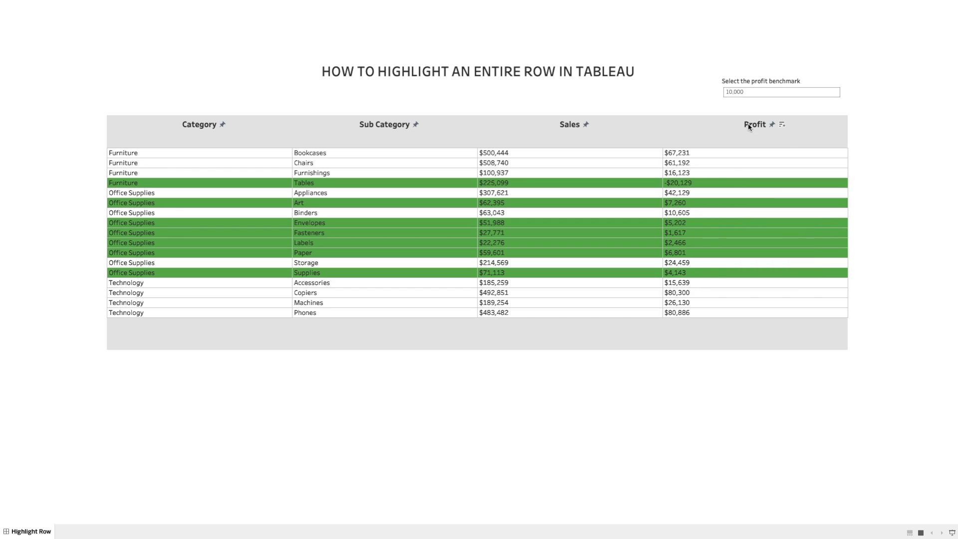
Set the dashboard's profit benchmark to 20,000
left_click(743, 93)
left_click_drag(743, 92, 712, 93)
type("20,0")
type("00")
key("Return")
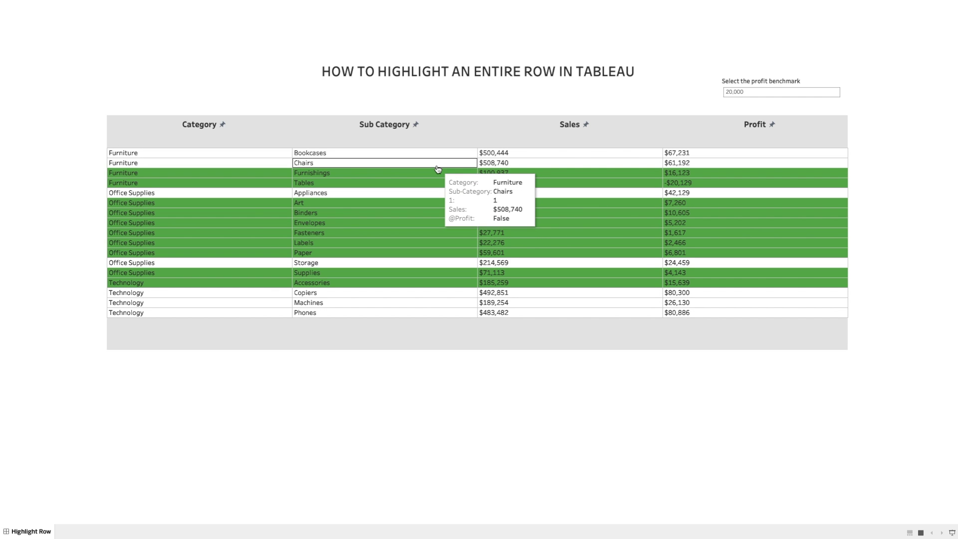
Set the dashboard's profit benchmark to 5,000 and leave presentation mode
left_click(726, 92)
double_click(800, 91)
type("50")
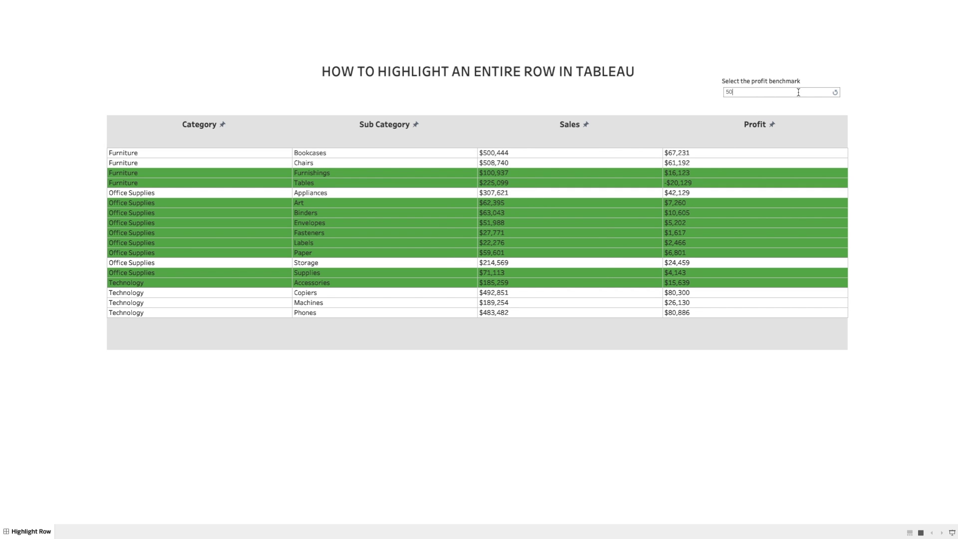
key("Return")
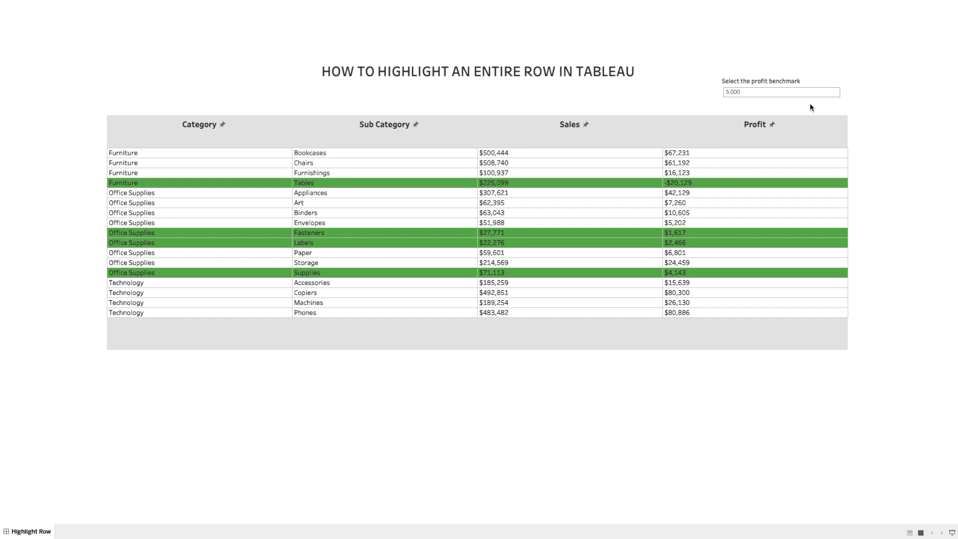
key("Escape")
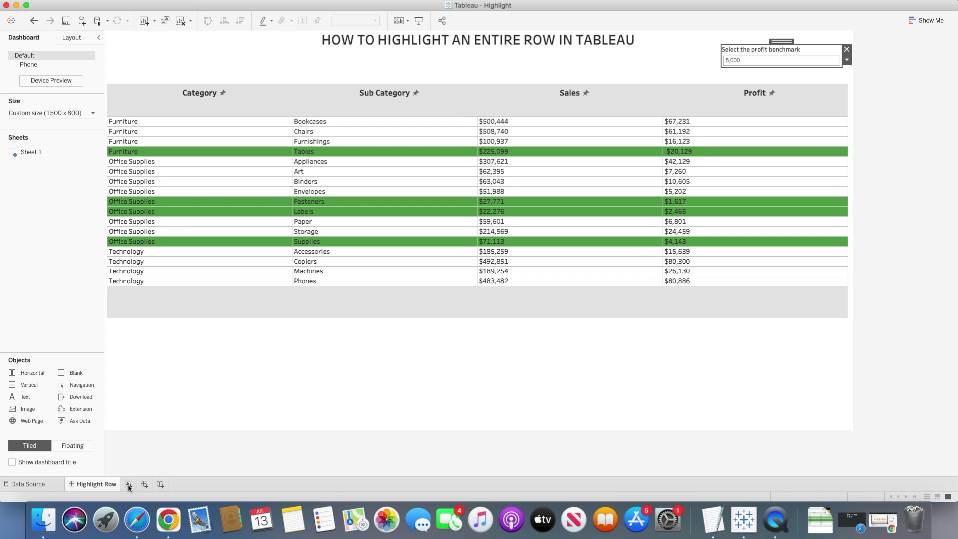
Create a new worksheet and place Category and Sub-Category from the Product hierarchy on Rows
left_click(128, 483)
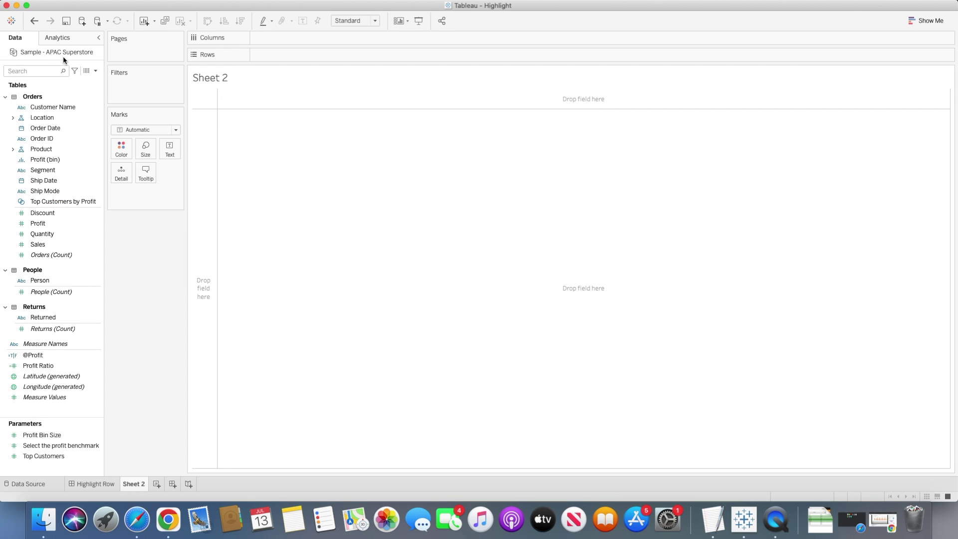
left_click(85, 128)
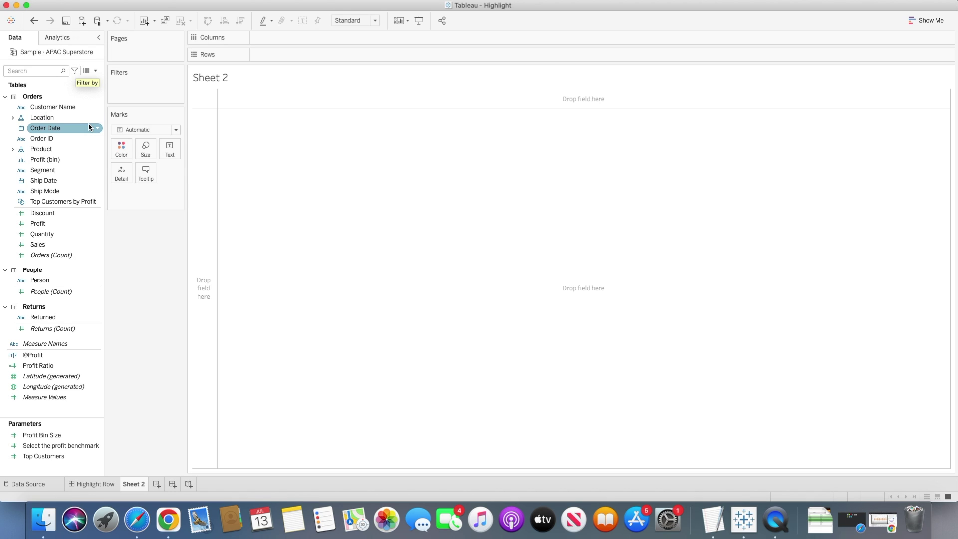
left_click(12, 149)
mouse_move(49, 159)
left_mouse_down()
mouse_move(266, 63)
mouse_move(57, 173)
left_mouse_up()
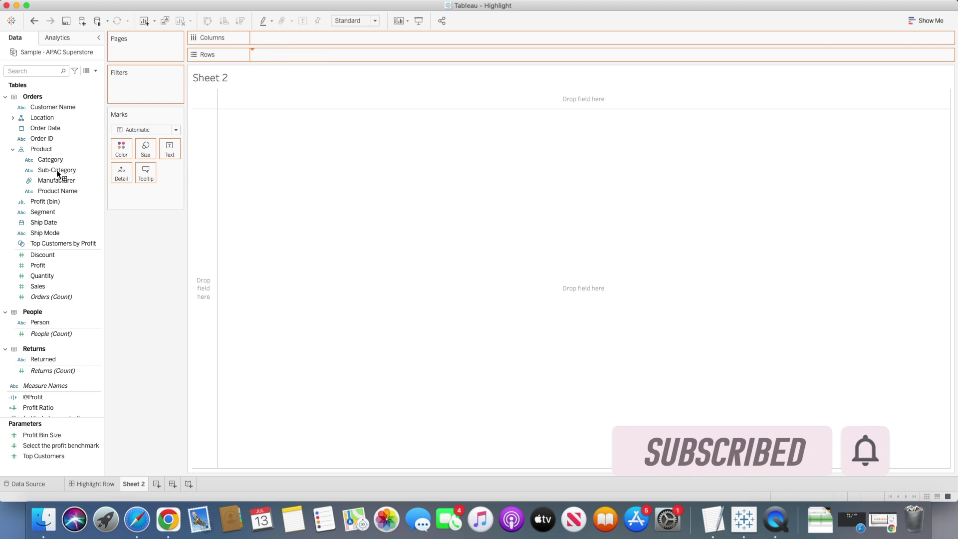
left_click_drag(58, 174, 338, 69)
Add Profit and Sales to the view, placing Sales on Rows after Sub-Category as a discrete field
double_click(49, 266)
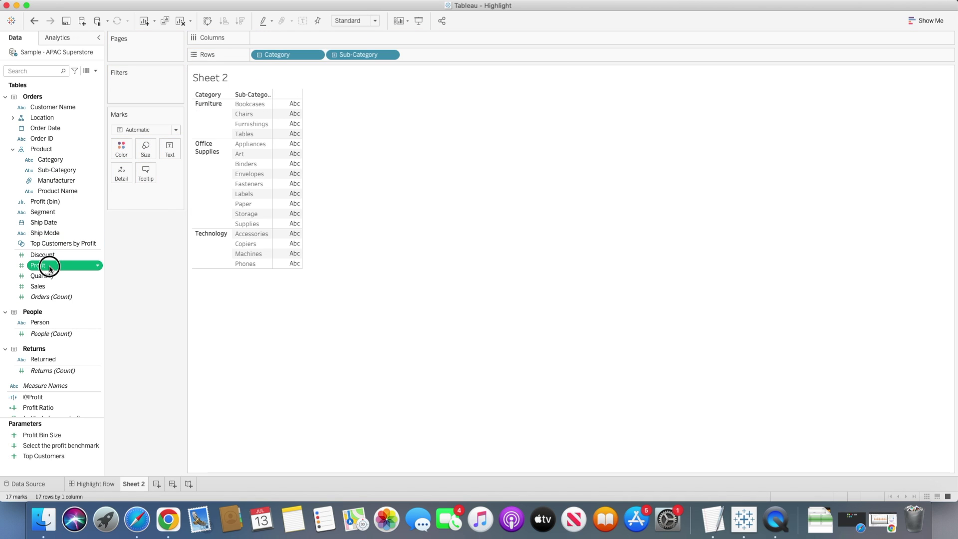
double_click(45, 286)
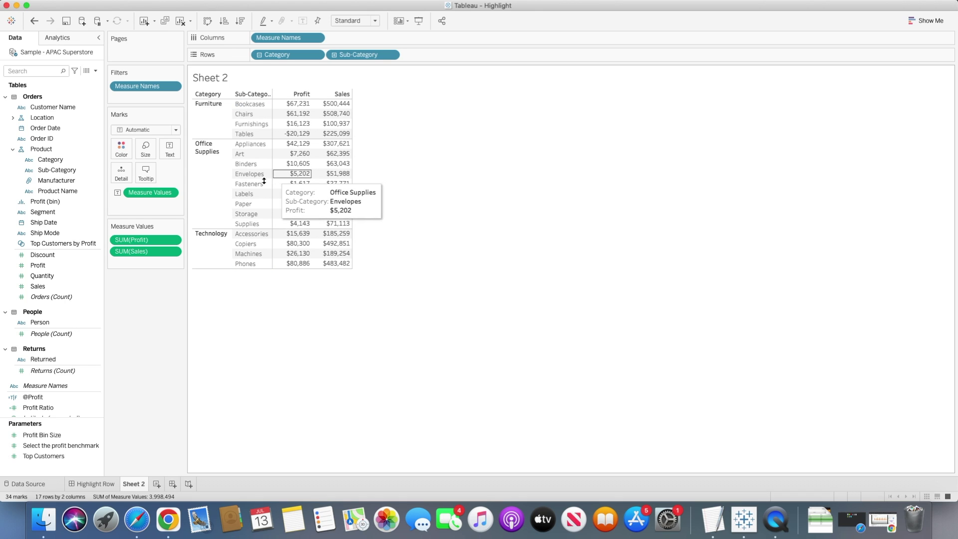
mouse_move(149, 251)
left_mouse_down()
mouse_move(285, 175)
mouse_move(451, 55)
left_mouse_up()
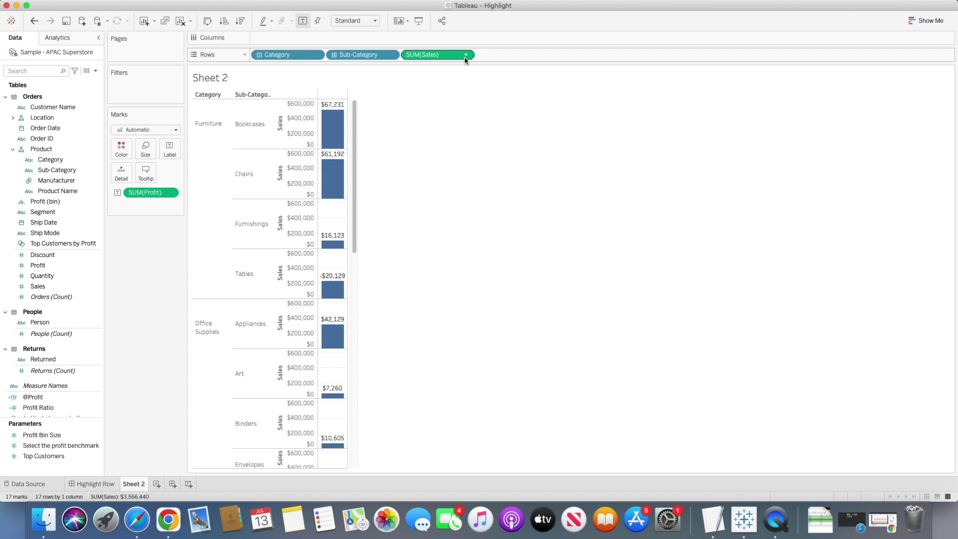
left_click(466, 55)
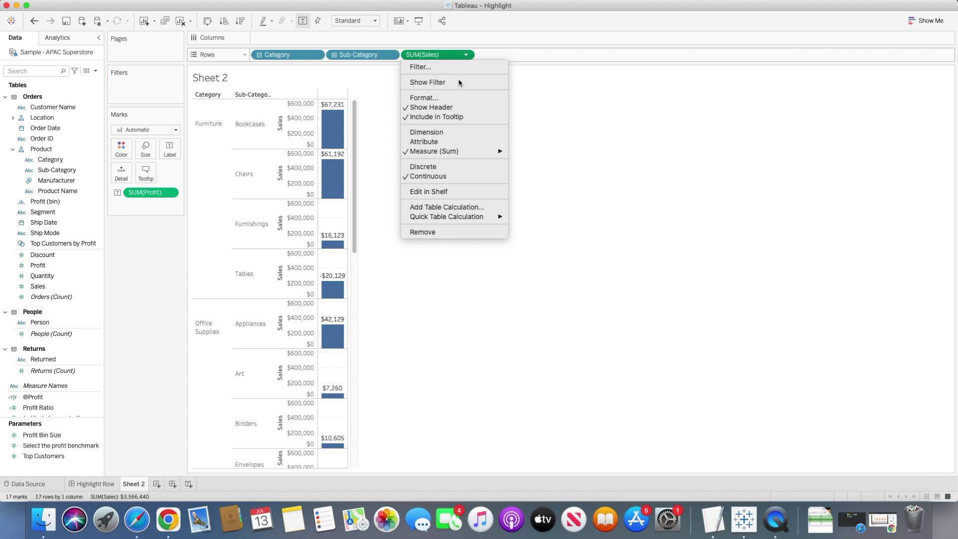
left_click(431, 168)
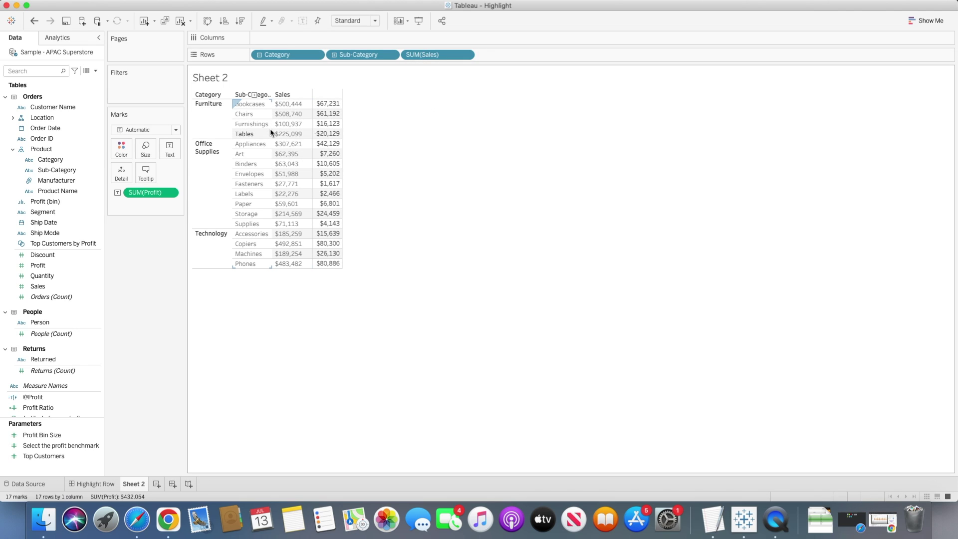
Start a new parameter and name it Select Profit Benchmark
mouse_move(324, 131)
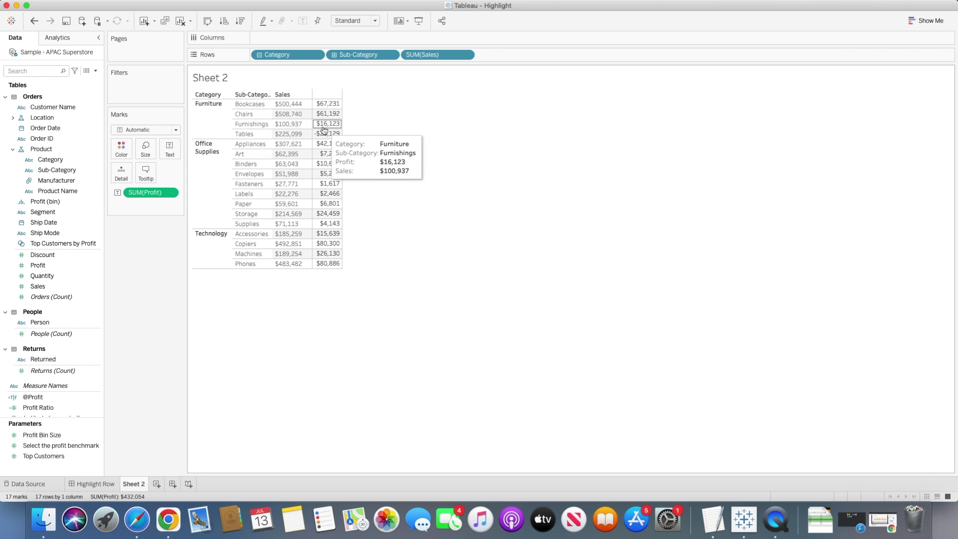
left_click(95, 71)
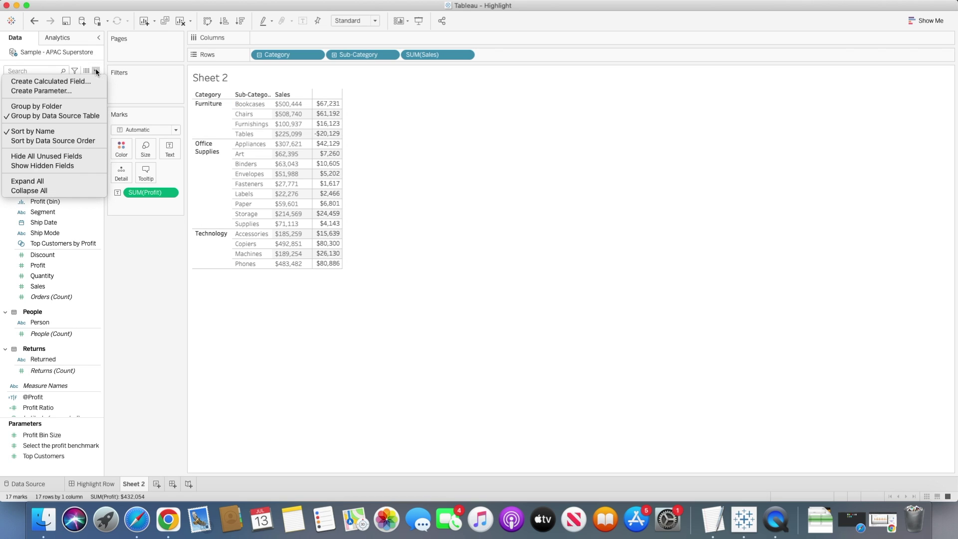
left_click(71, 91)
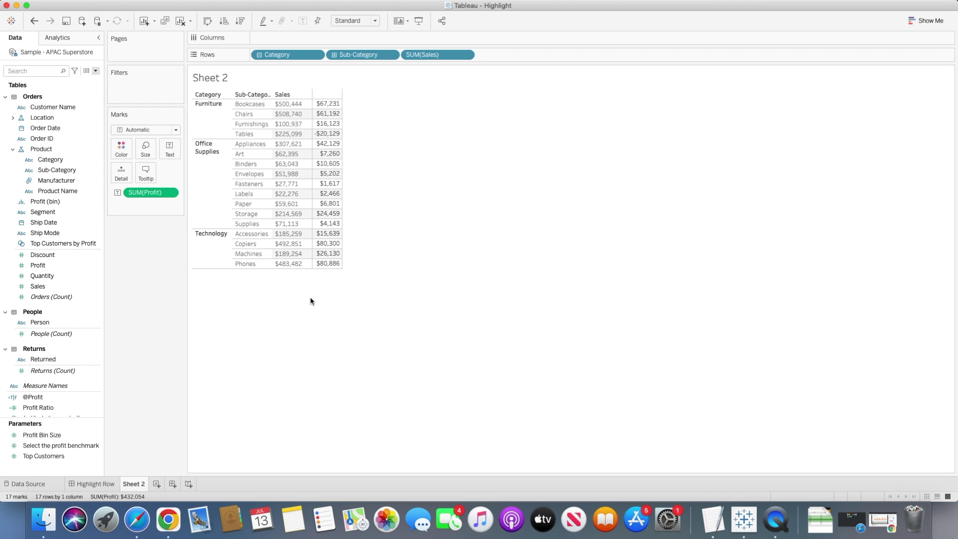
type("Sleect")
key("BackSpace")
key("BackSpace")
key("BackSpace")
key("BackSpace")
key("BackSpace")
key("BackSpace")
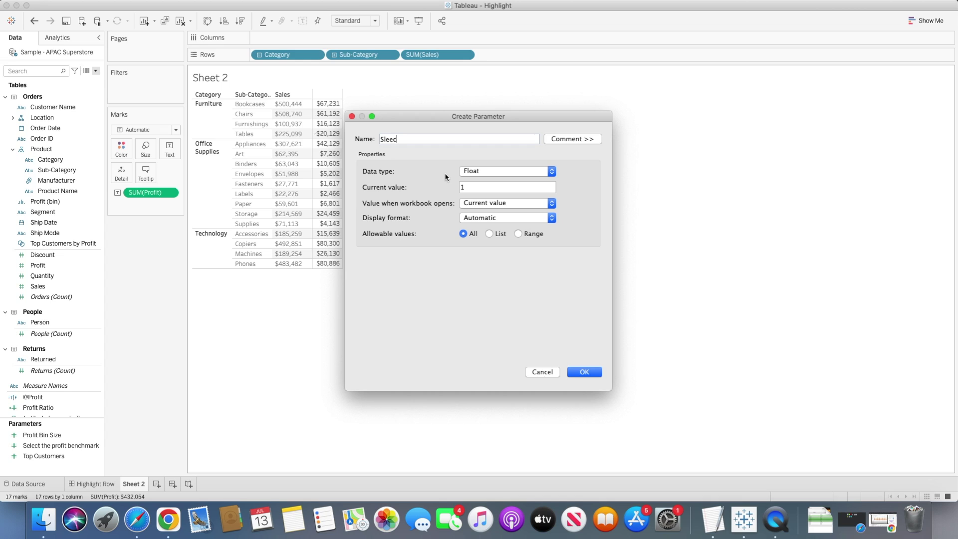
type("elect Profit Benchmark")
Set the new parameter's data type to Integer and its current value to 10000, and save it
left_click(489, 170)
left_click(480, 181)
left_click(480, 188)
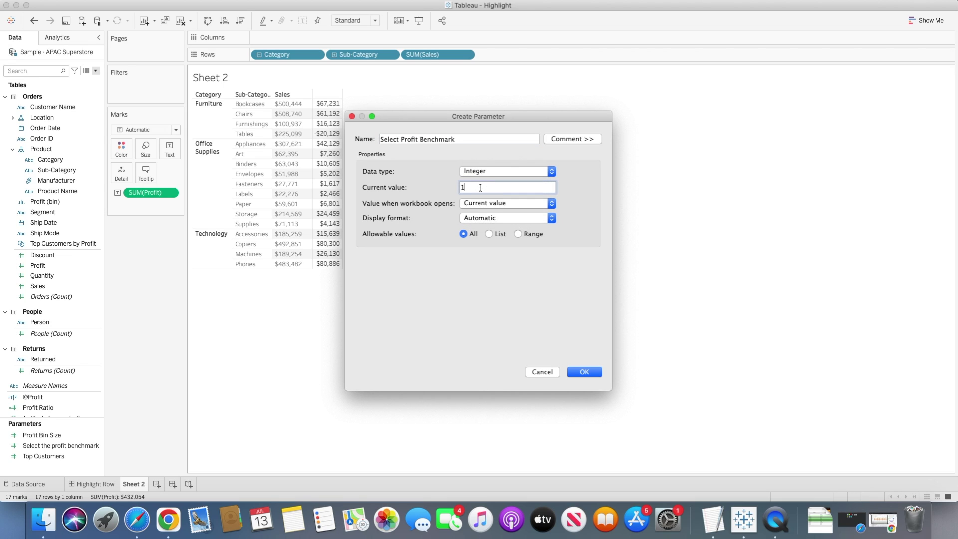
type("0000")
left_click(591, 373)
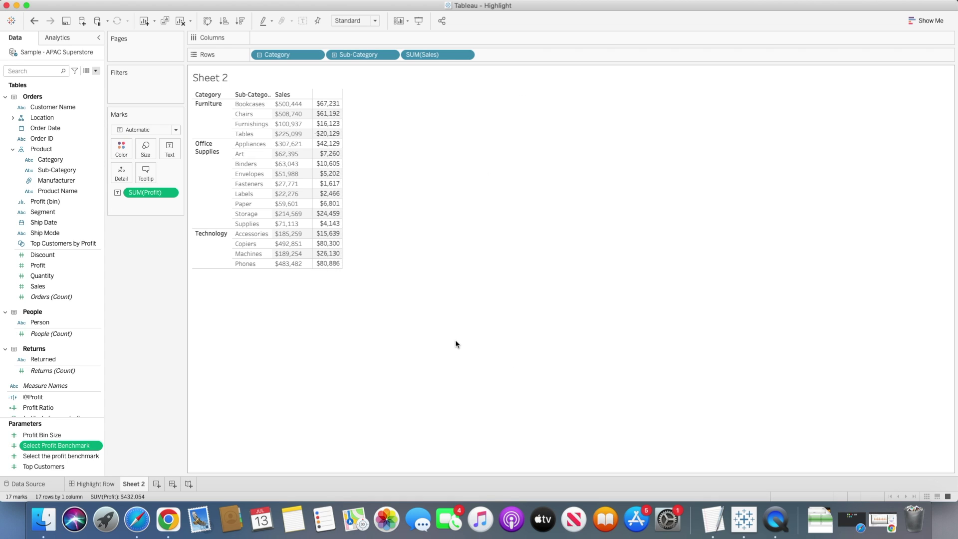
right_click(62, 266)
mouse_move(124, 333)
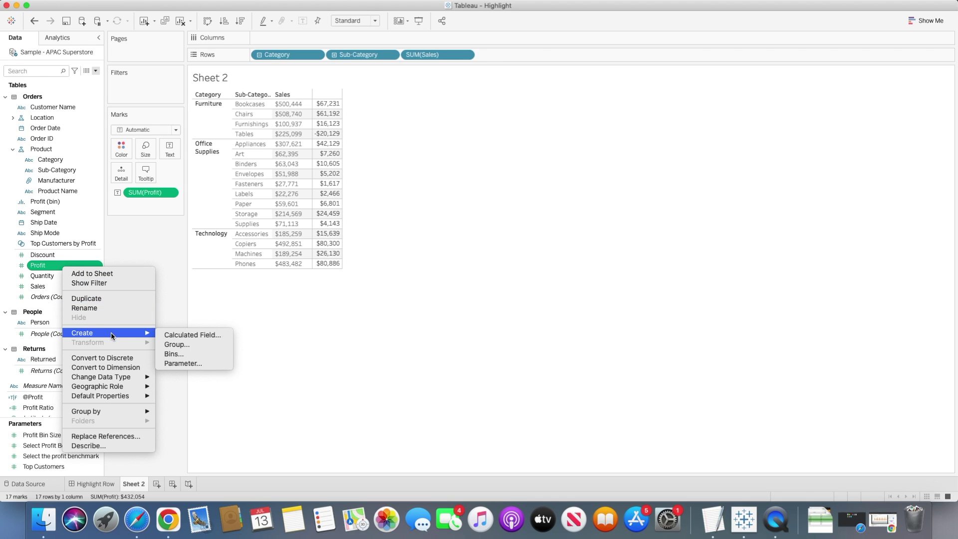
left_click(194, 331)
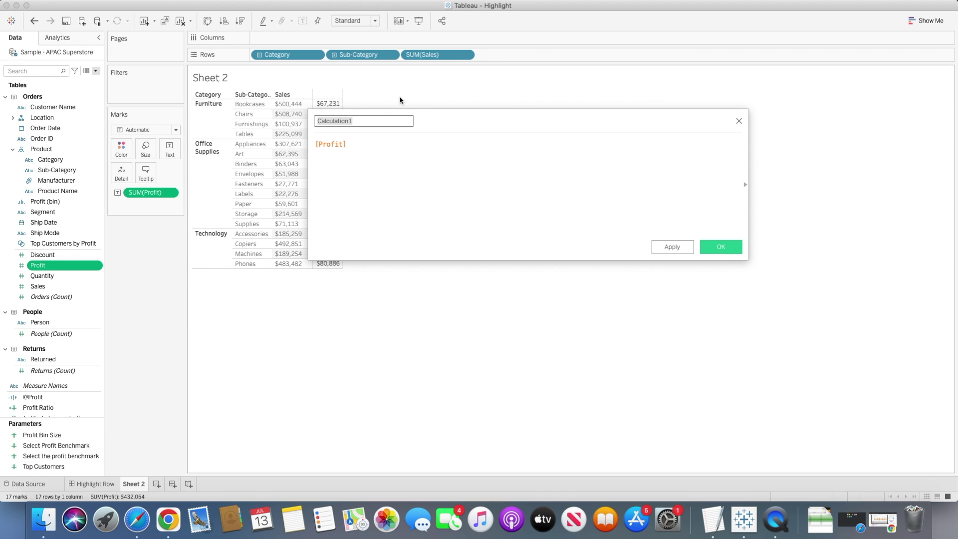
type("@Profit Benchmark")
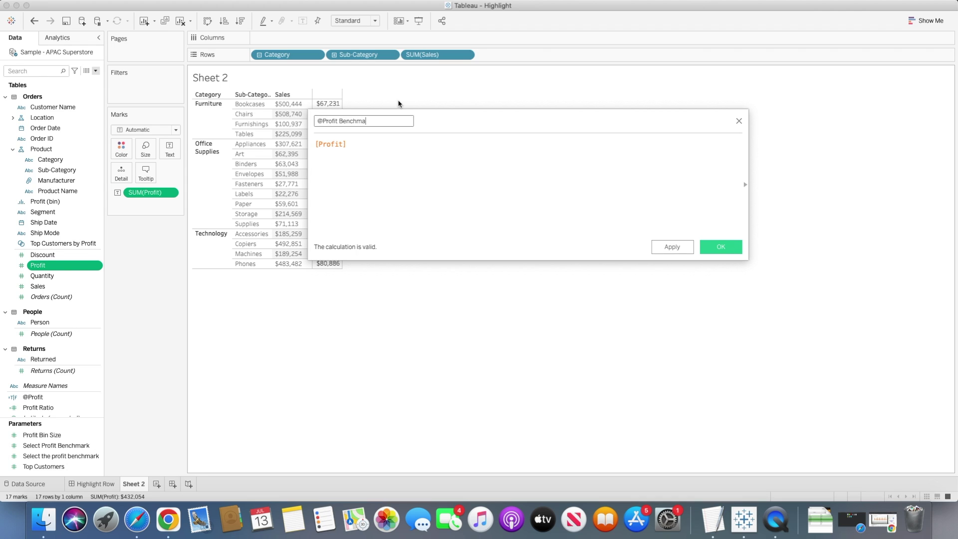
Replace the calculation with SUM([Profit])<= [Select the profit benchmark] and save the calculated field
left_click(359, 145)
left_click_drag(359, 144, 315, 144)
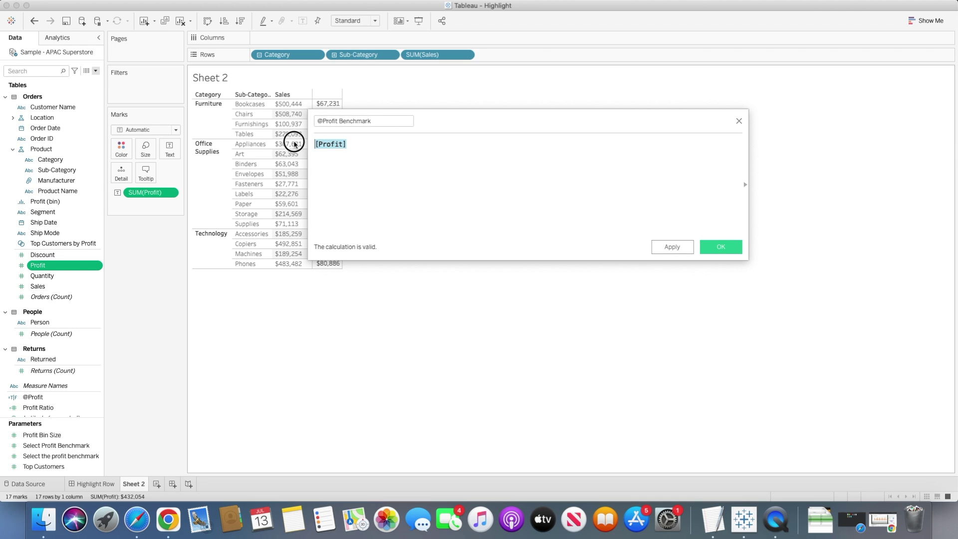
type("SUM(pro")
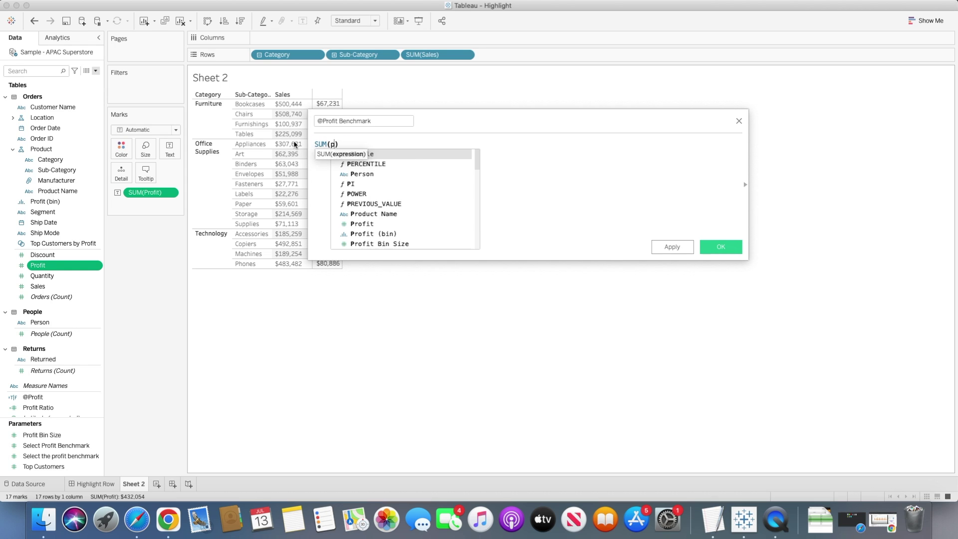
key("Down")
key("Return")
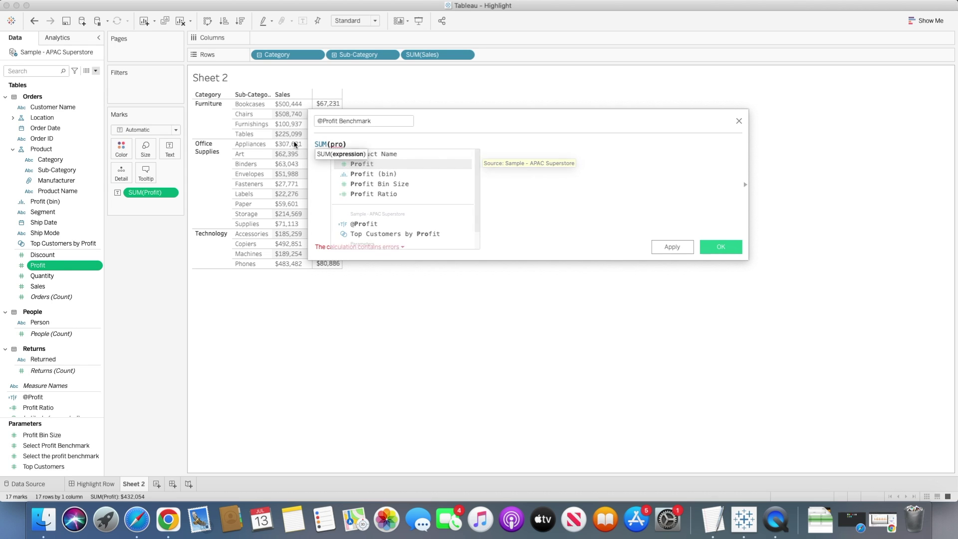
type("<")
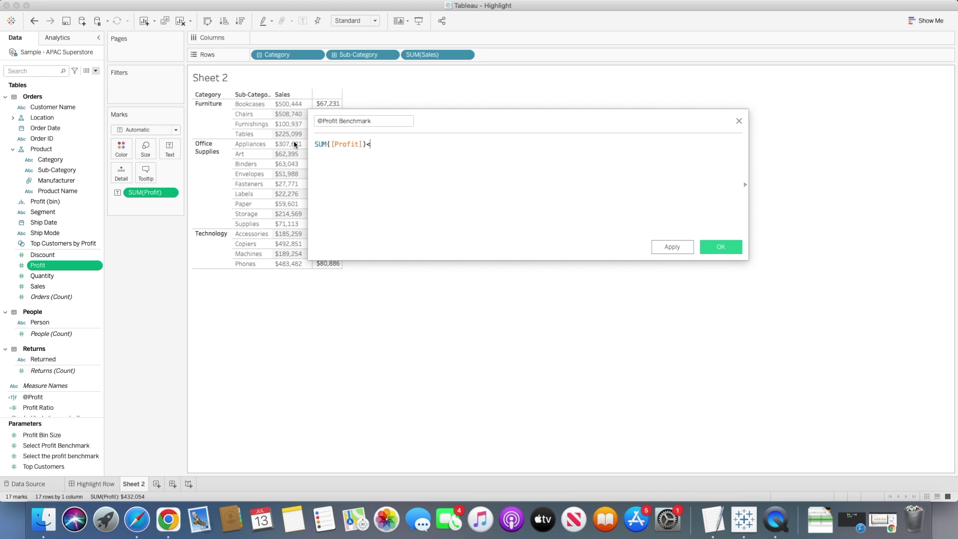
type("= sele")
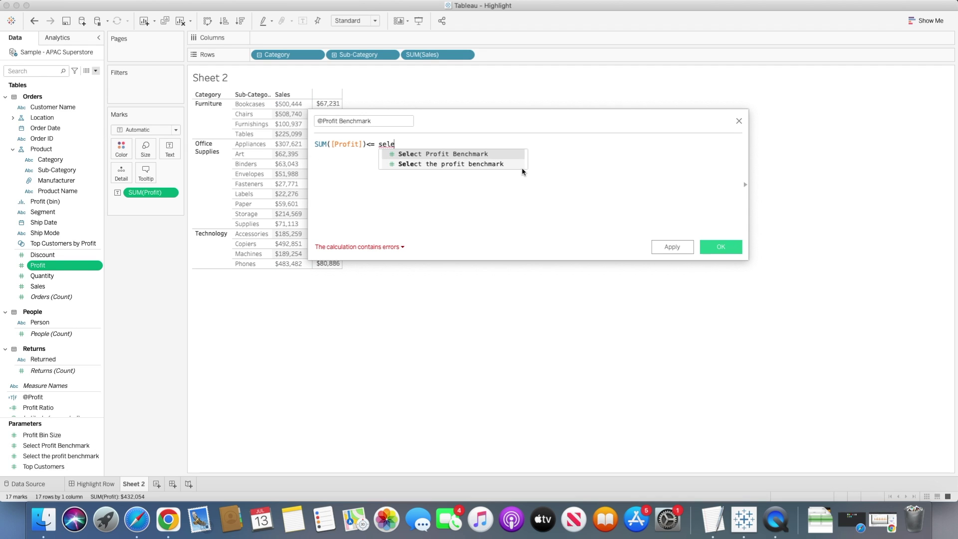
double_click(444, 168)
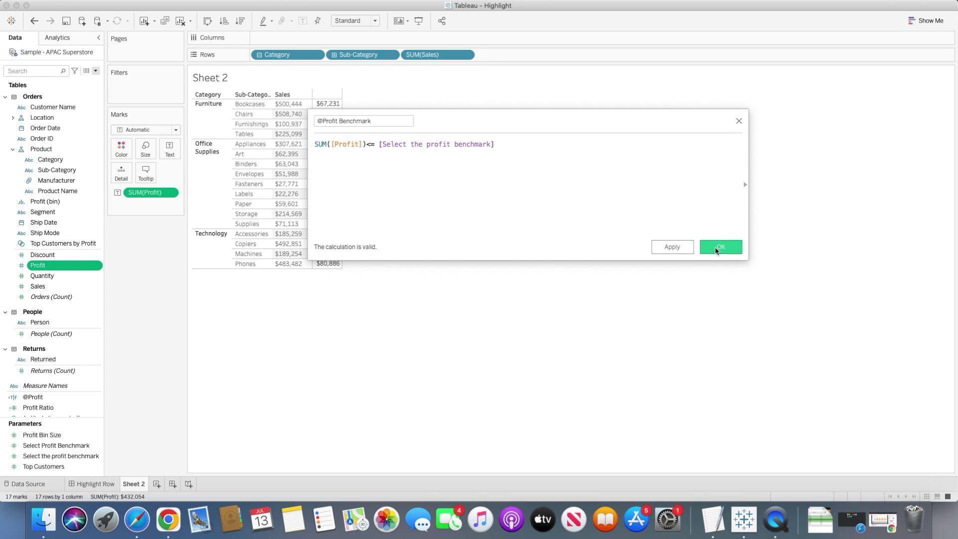
left_click(721, 247)
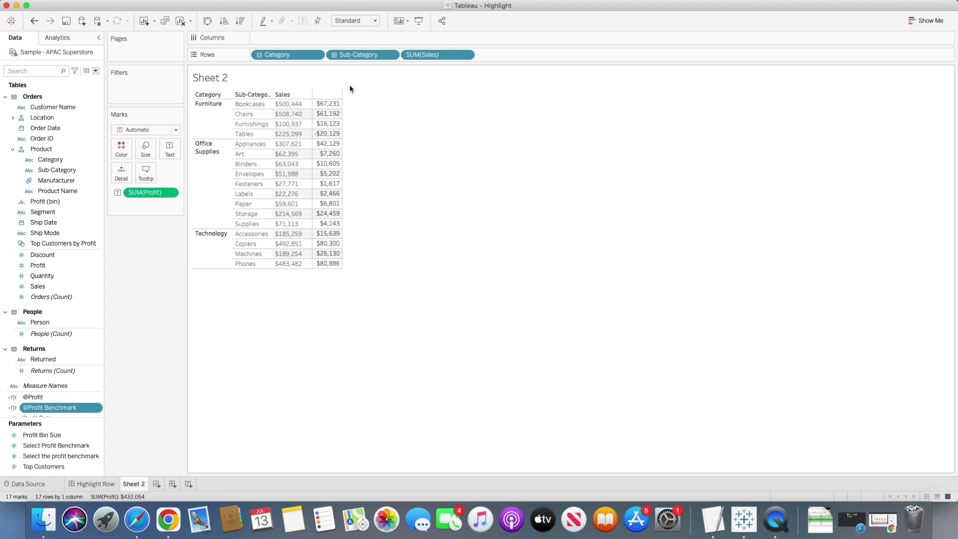
Add an ad-hoc calculation with the constant 1 to Columns
mouse_move(329, 115)
double_click(272, 39)
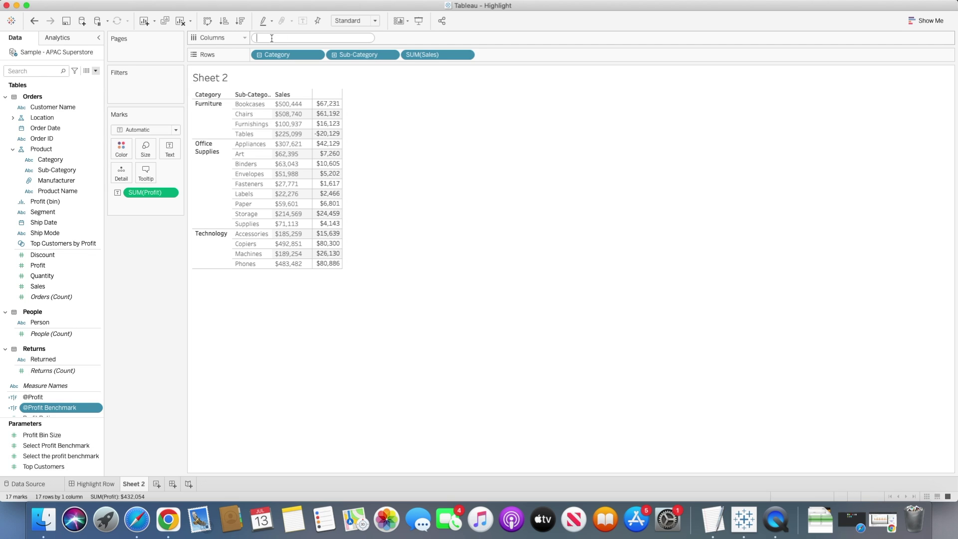
type("1")
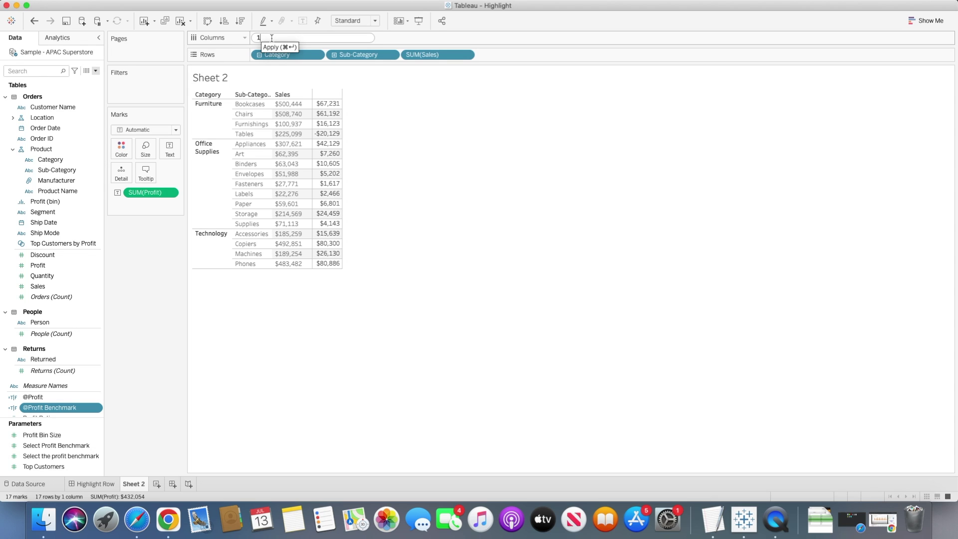
key("Return")
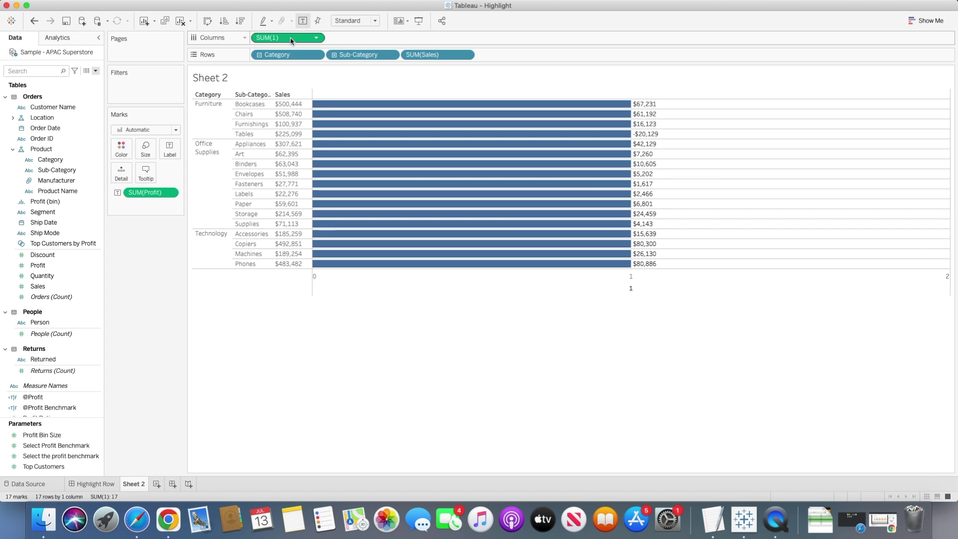
Change the aggregation of the constant 1 on Columns from Sum to Maximum
left_click(316, 38)
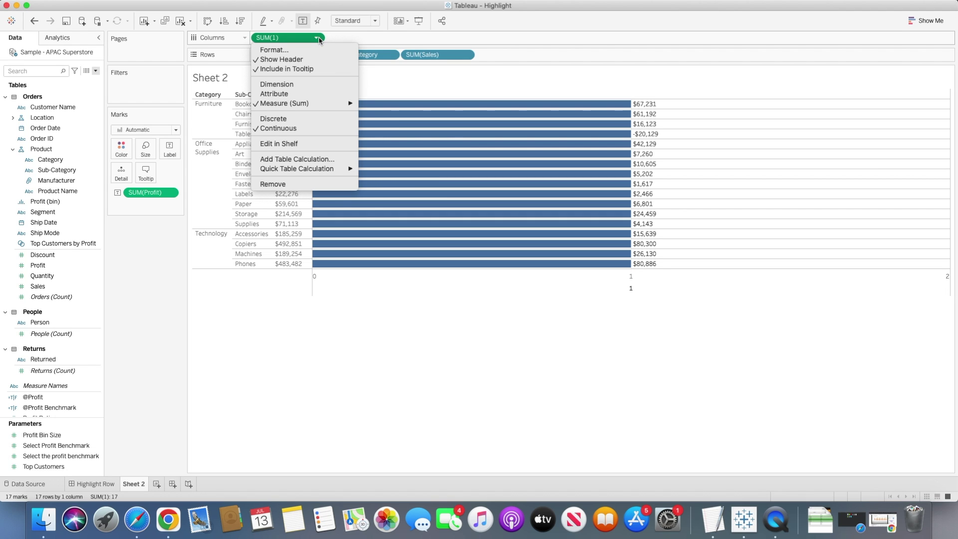
mouse_move(331, 108)
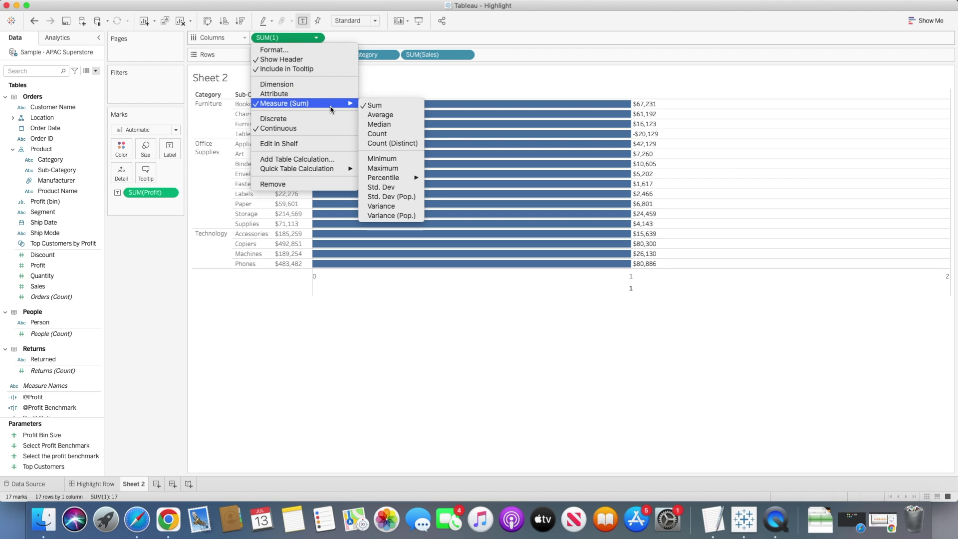
left_click(396, 167)
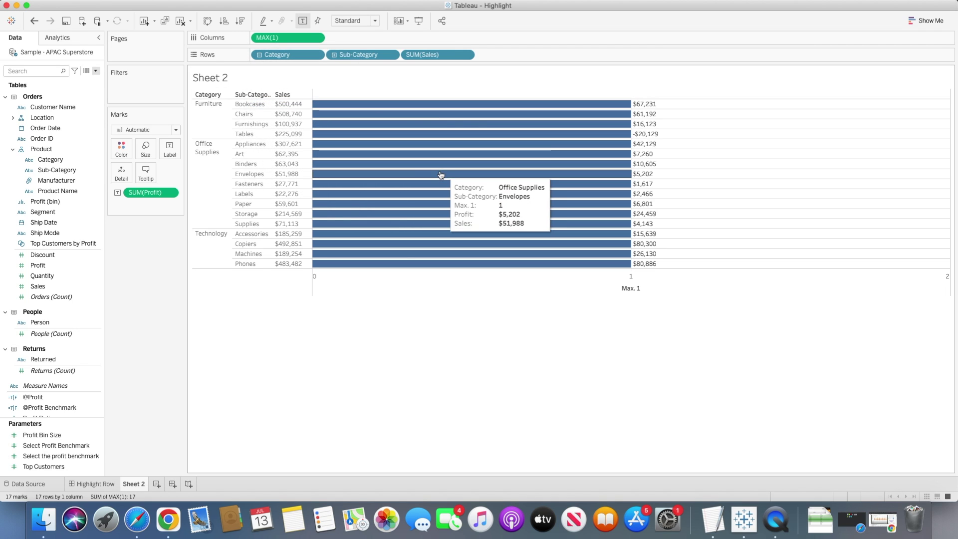
mouse_move(359, 245)
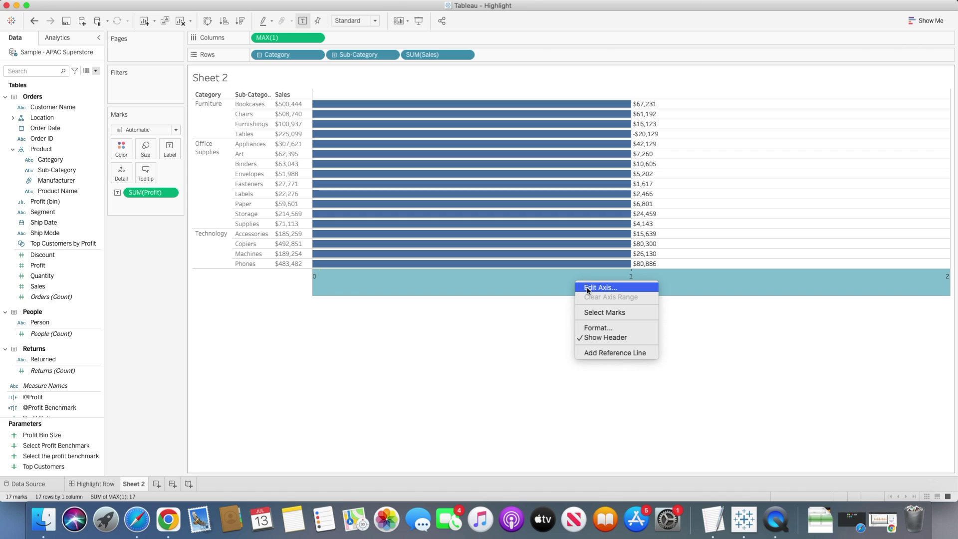
Fix the Max. 1 axis range with a start of 0 and an end of 1
left_click(578, 287)
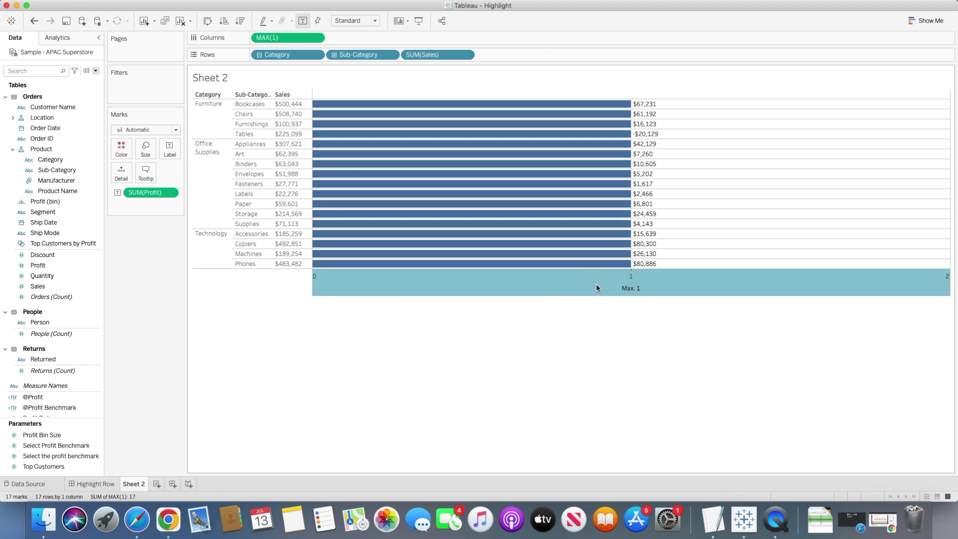
mouse_move(594, 288)
right_click(558, 287)
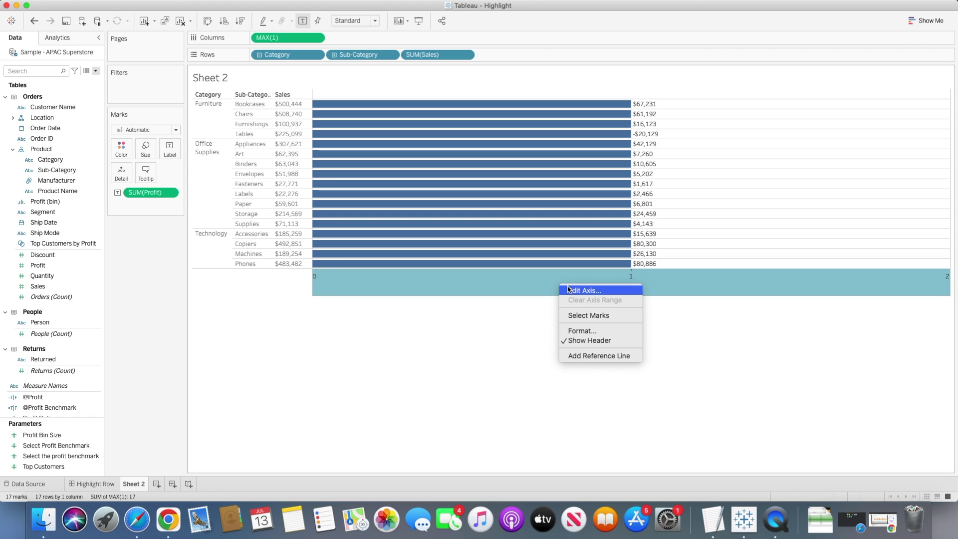
left_click(574, 291)
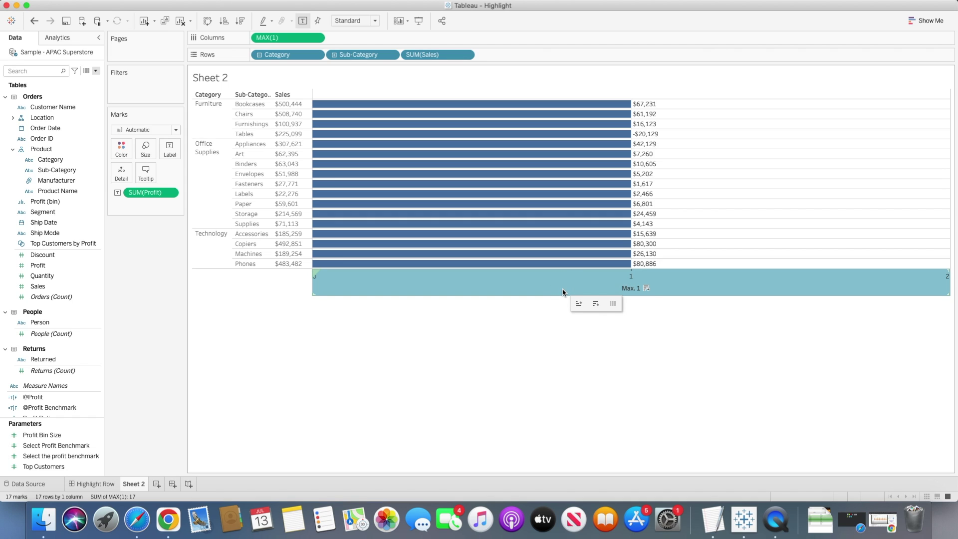
double_click(562, 291)
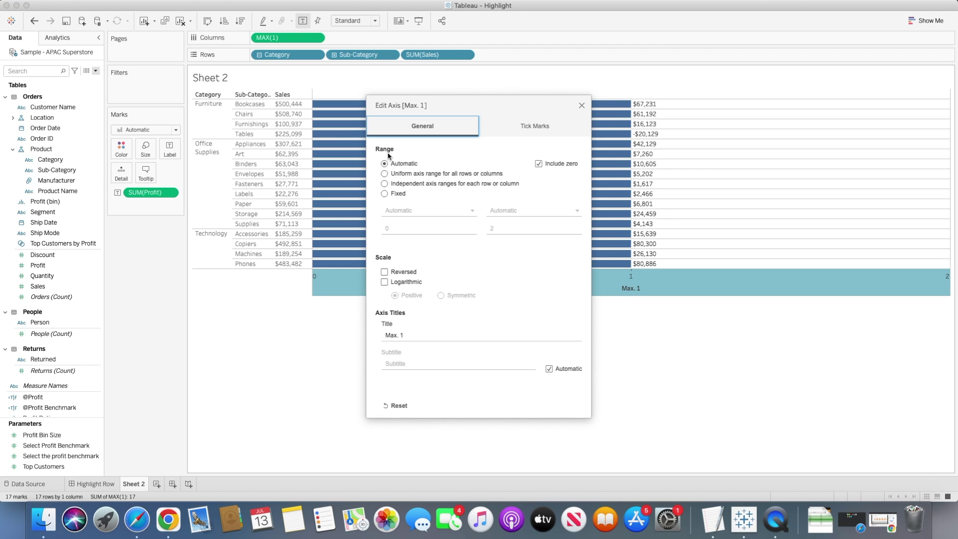
left_click(385, 194)
double_click(505, 229)
left_click(505, 265)
left_click_drag(501, 102, 207, 88)
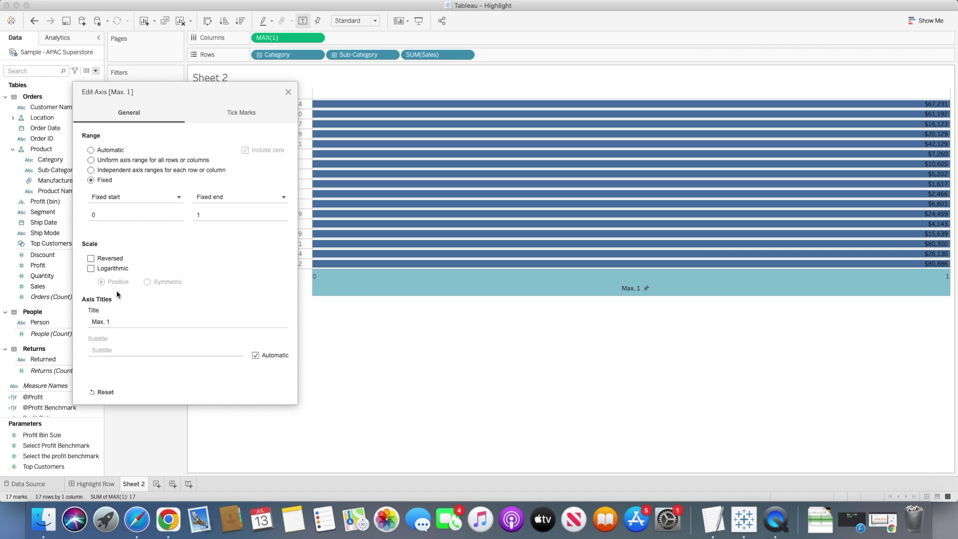
Set the major tick marks of the Max. 1 axis to None and close the axis settings
left_click(238, 114)
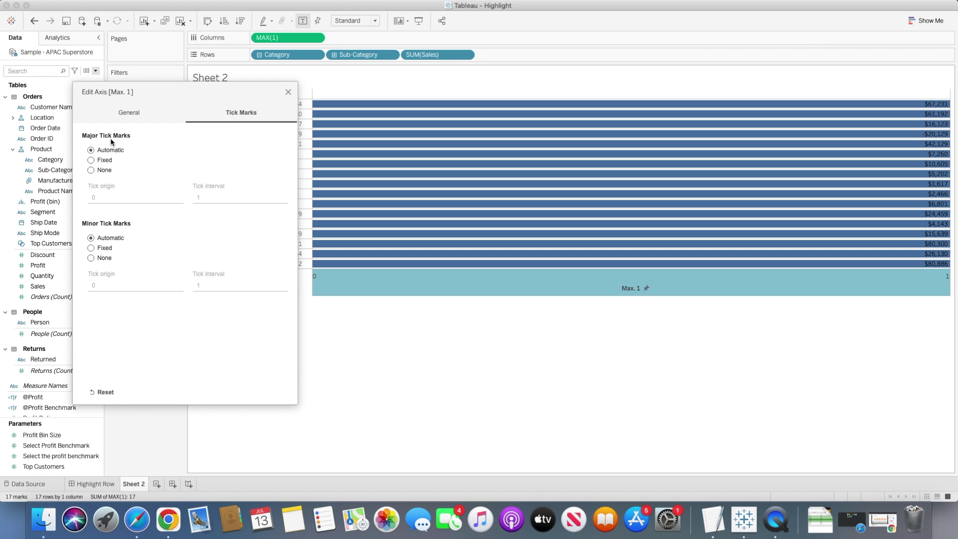
left_click(91, 170)
left_click(288, 92)
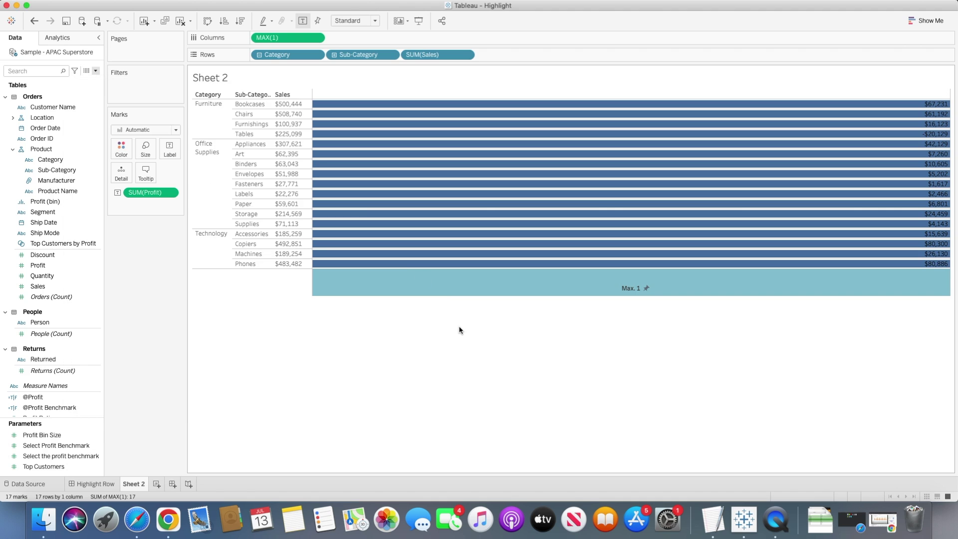
left_click(436, 335)
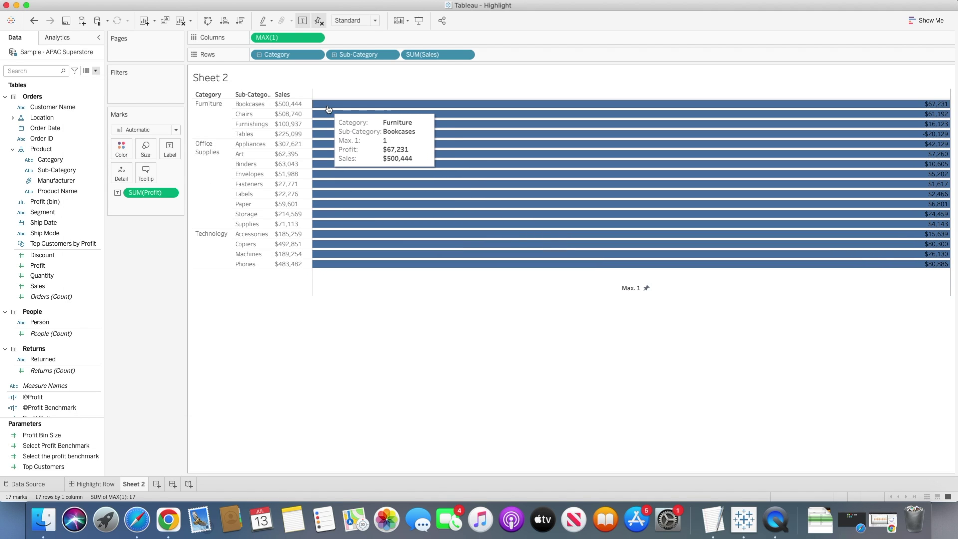
Increase the bar mark size to the maximum so the bars fill the full row height
mouse_move(358, 115)
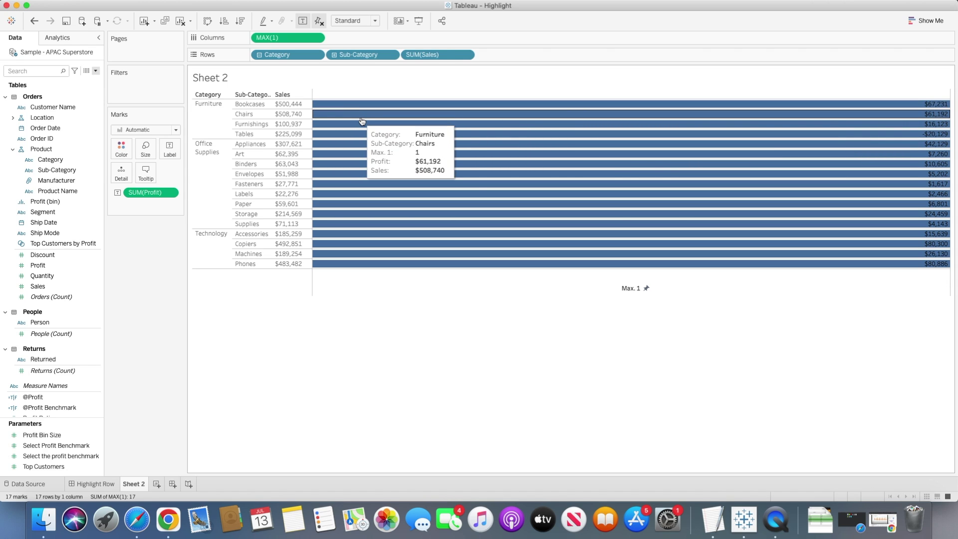
mouse_move(365, 255)
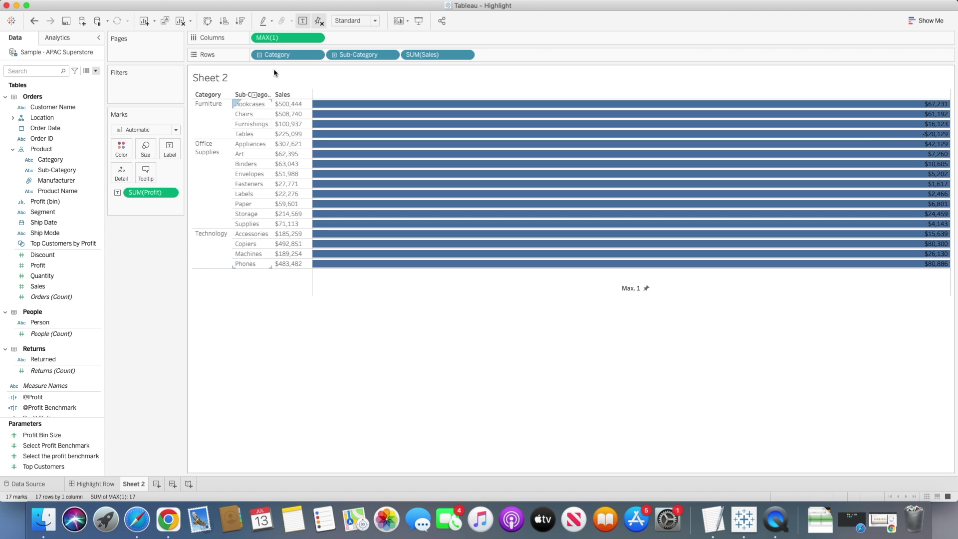
left_click(149, 154)
left_click_drag(220, 174, 232, 173)
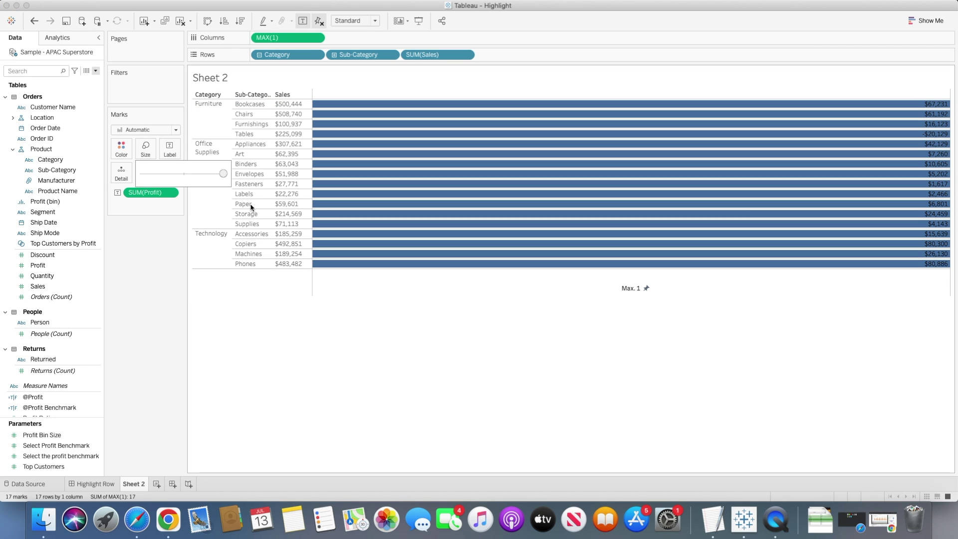
left_click(399, 331)
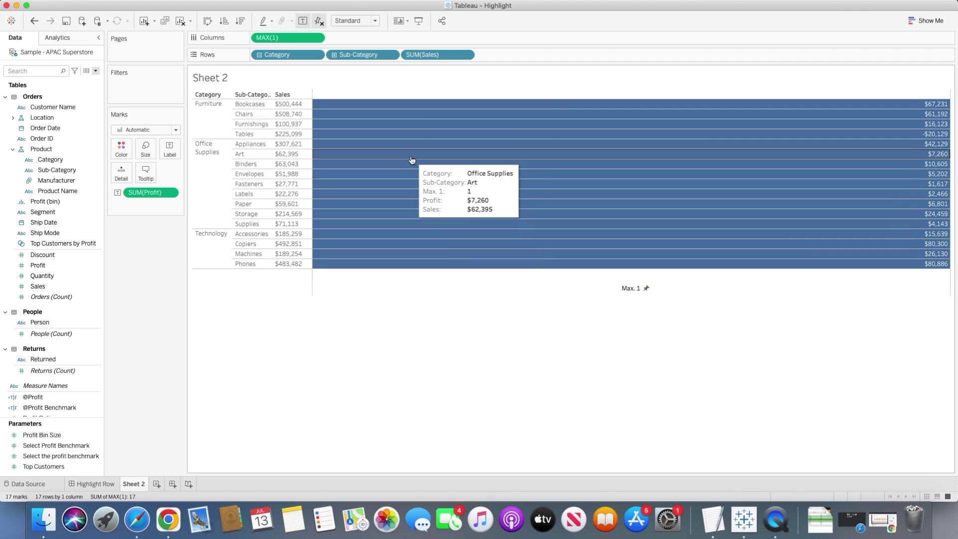
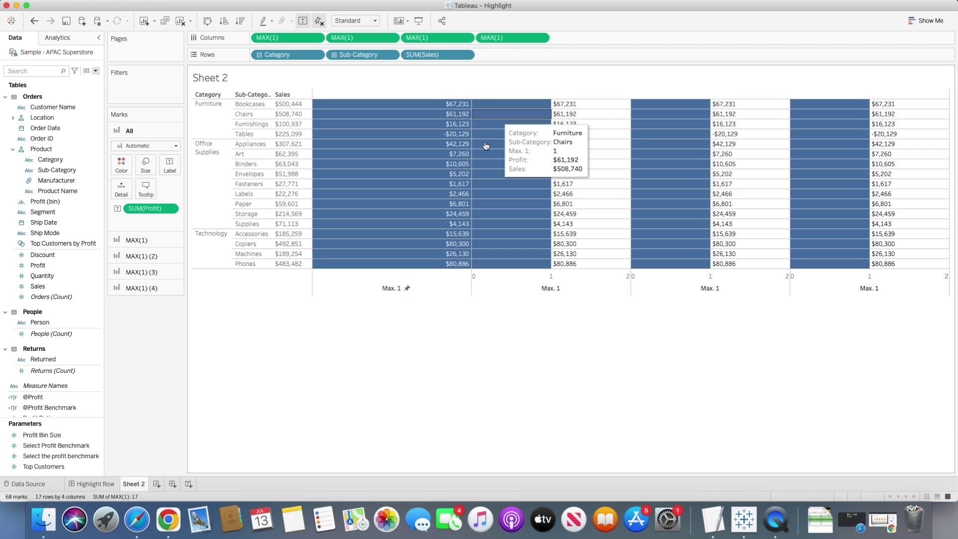
Fix the range of the second Max. 1 axis from 0 to 1
right_click(589, 288)
left_click(610, 290)
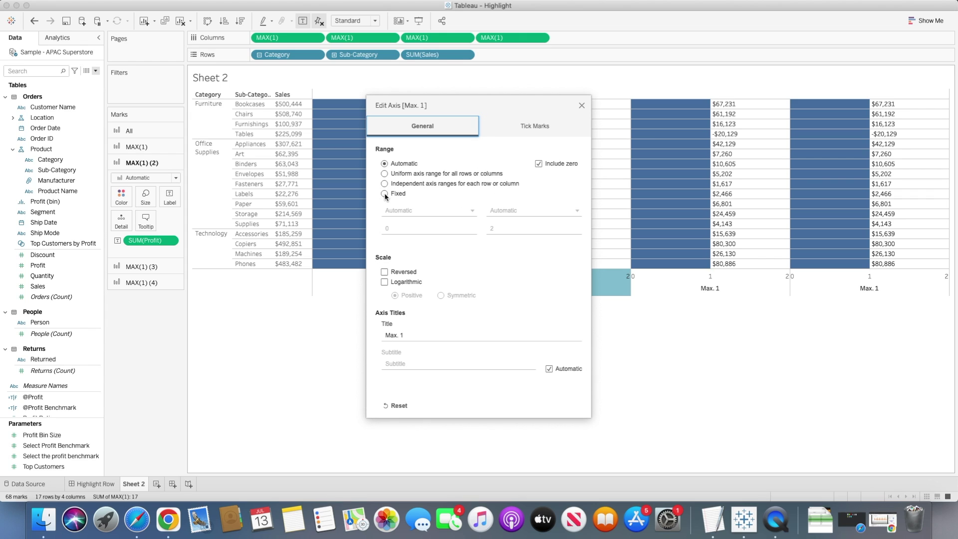
left_click(453, 192)
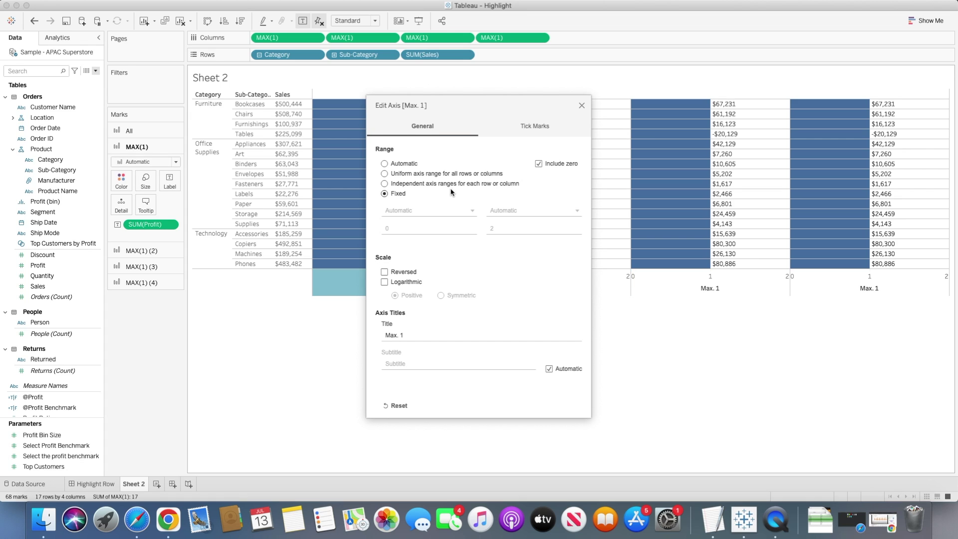
left_click_drag(491, 105, 424, 96)
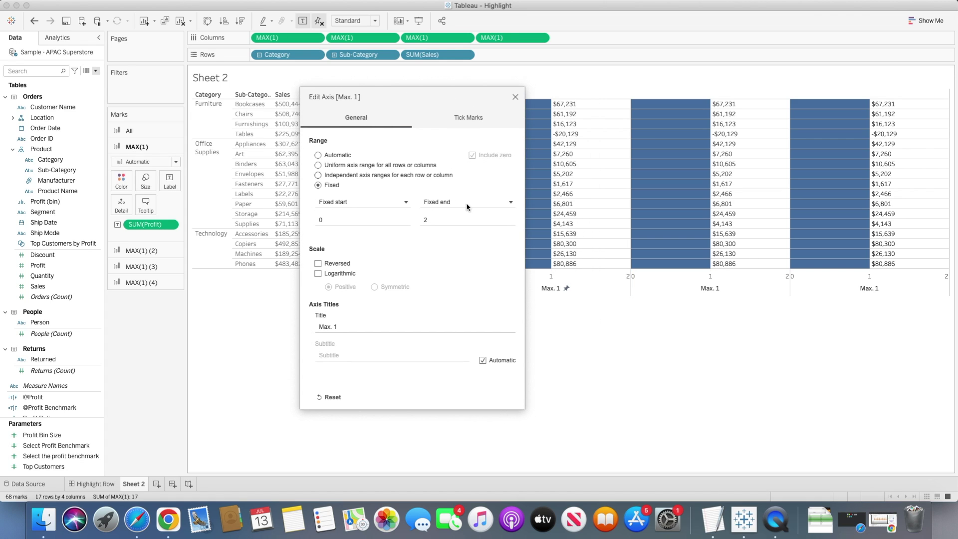
double_click(434, 221)
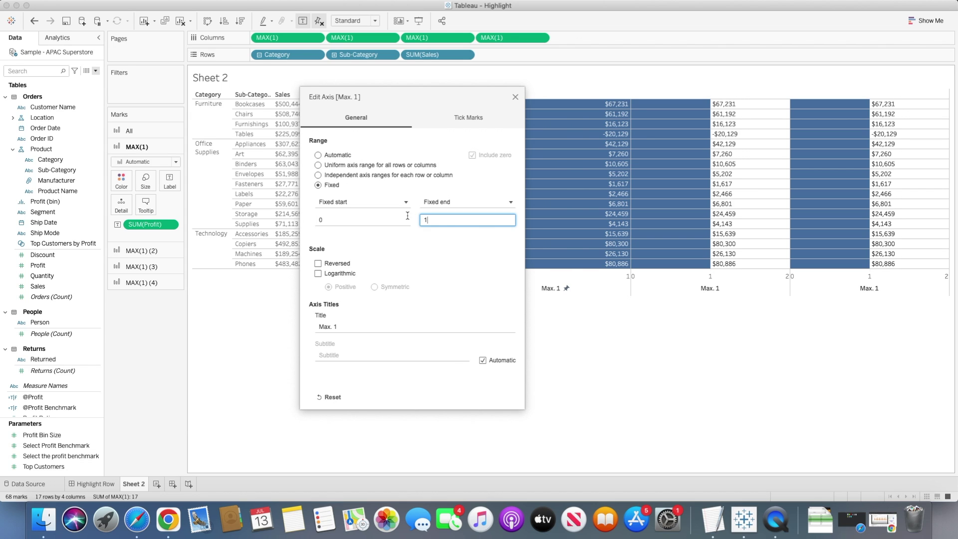
Set the second Max. 1 axis's major tick marks to None and close its settings
left_click(474, 120)
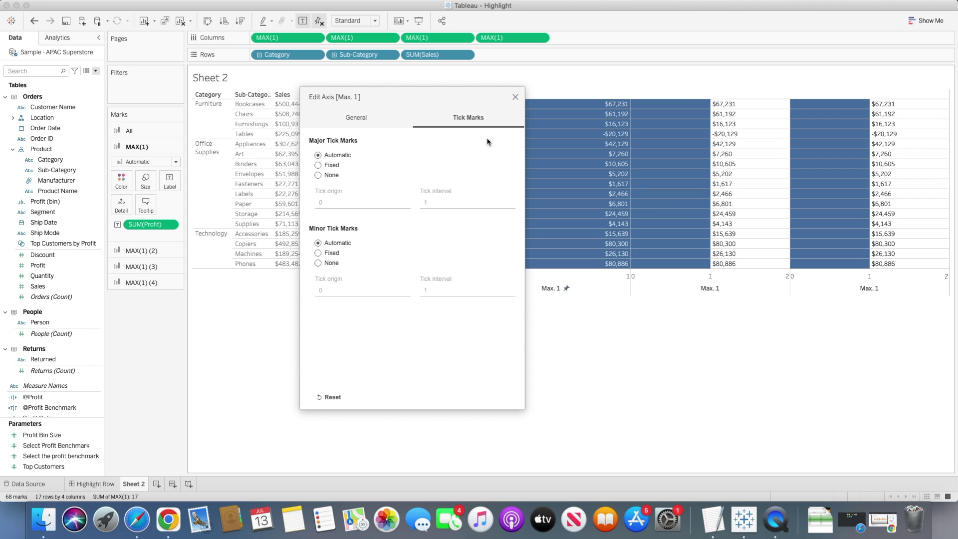
left_click(318, 175)
left_click(515, 97)
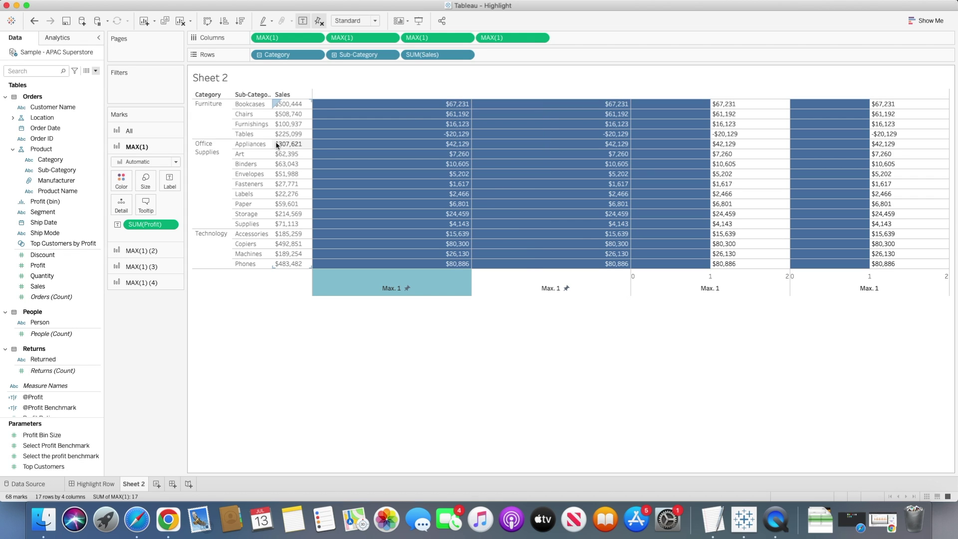
Check the mark size settings of the first and second MAX(1) measures
left_click(147, 185)
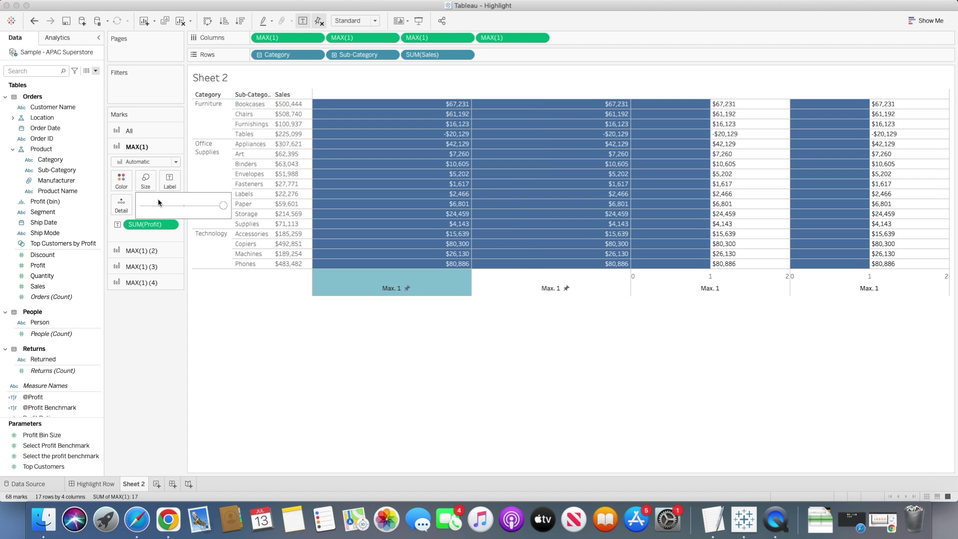
left_click(141, 250)
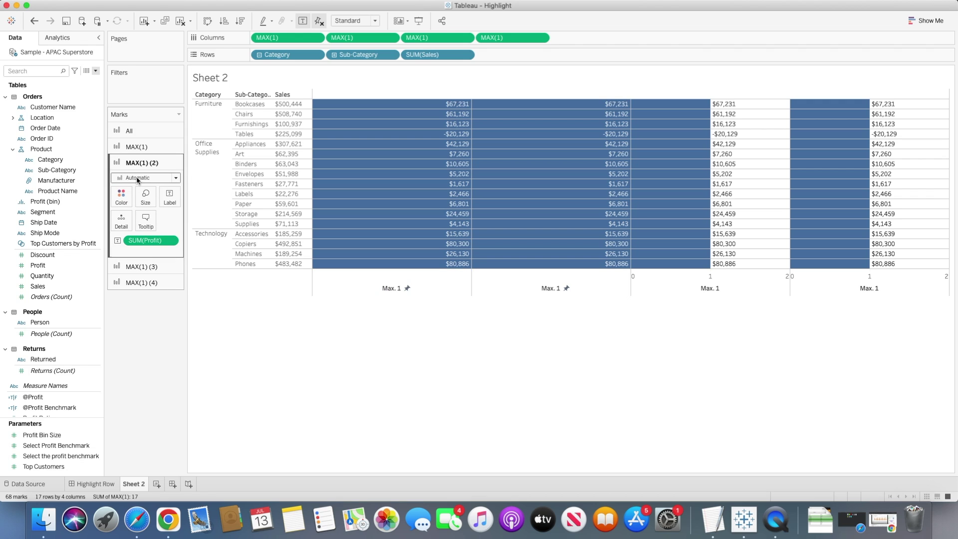
left_click(146, 201)
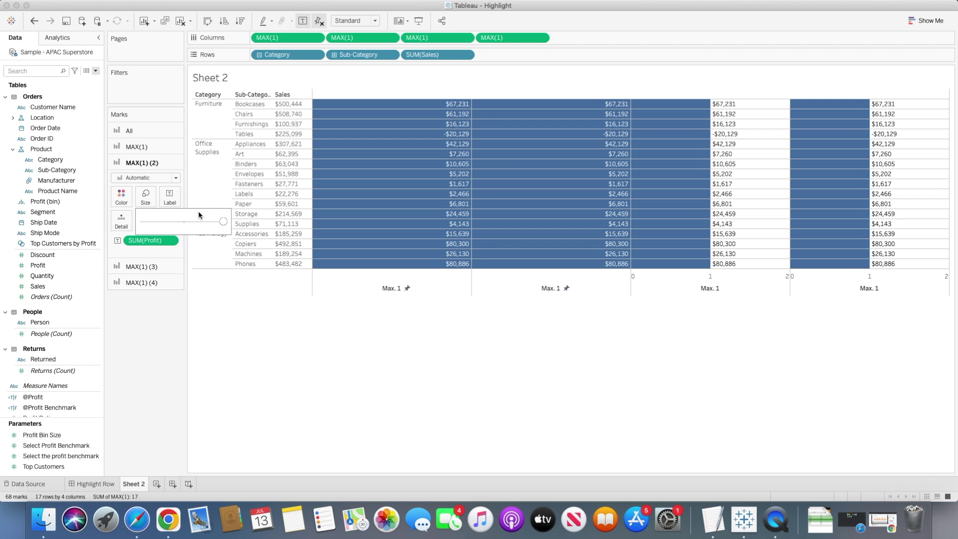
left_click(635, 357)
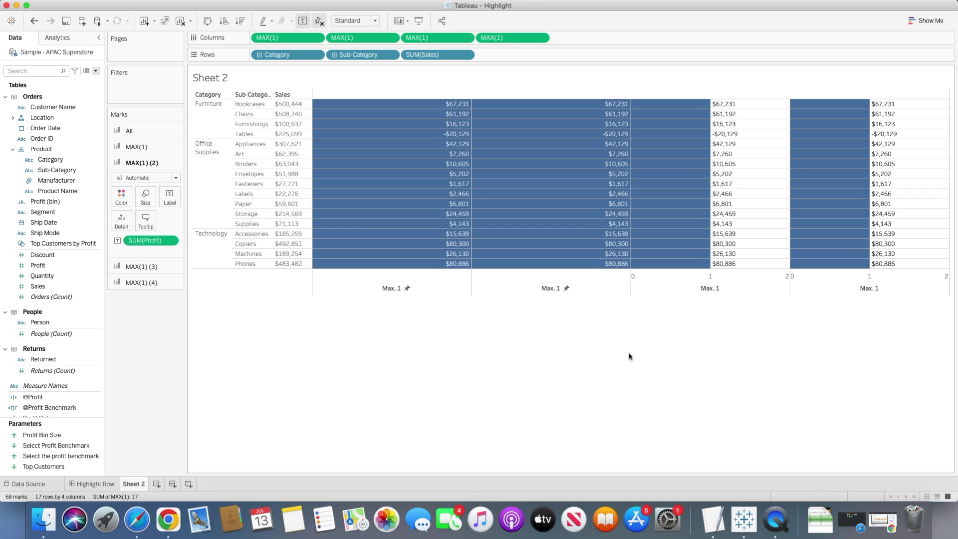
Fix the range of the third Max. 1 axis from 0 to 1
right_click(748, 290)
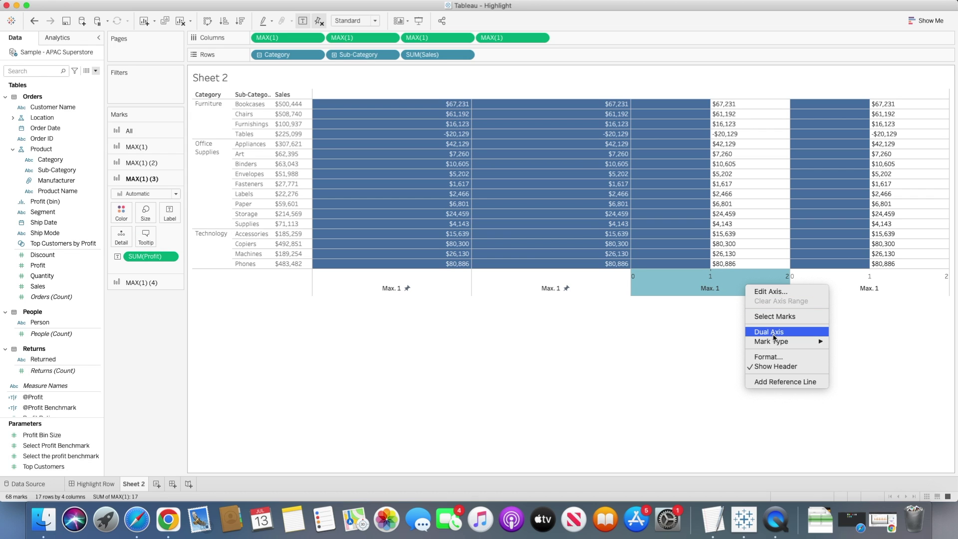
left_click(730, 287)
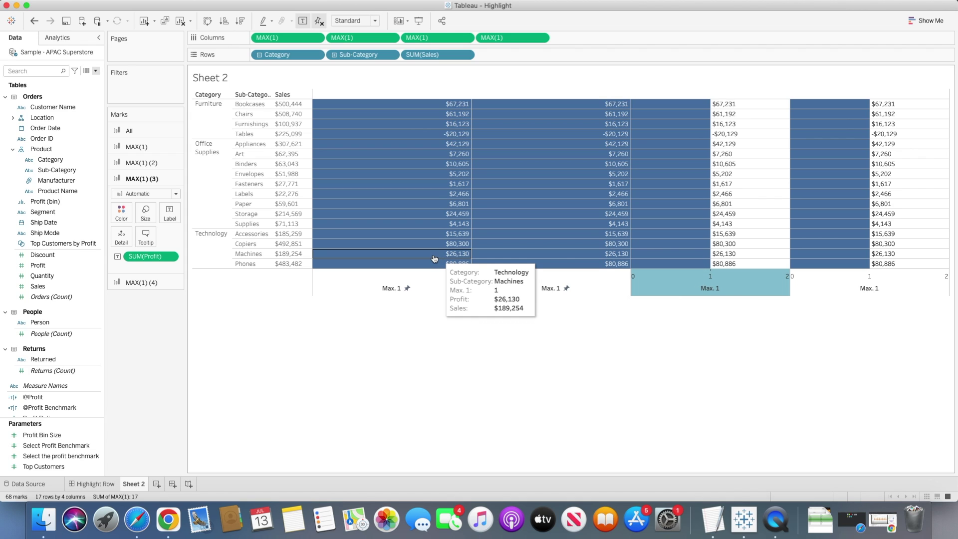
mouse_move(702, 279)
double_click(702, 278)
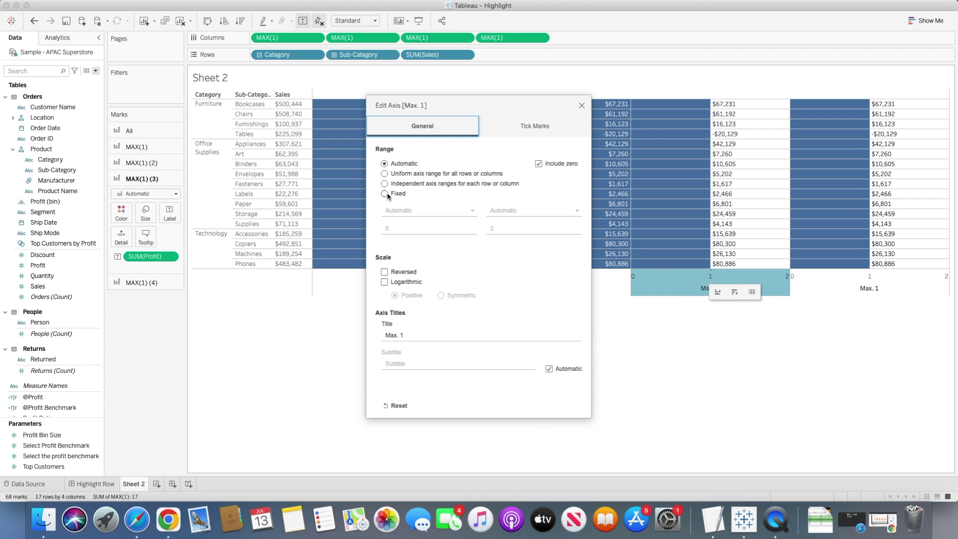
left_click(384, 193)
double_click(504, 228)
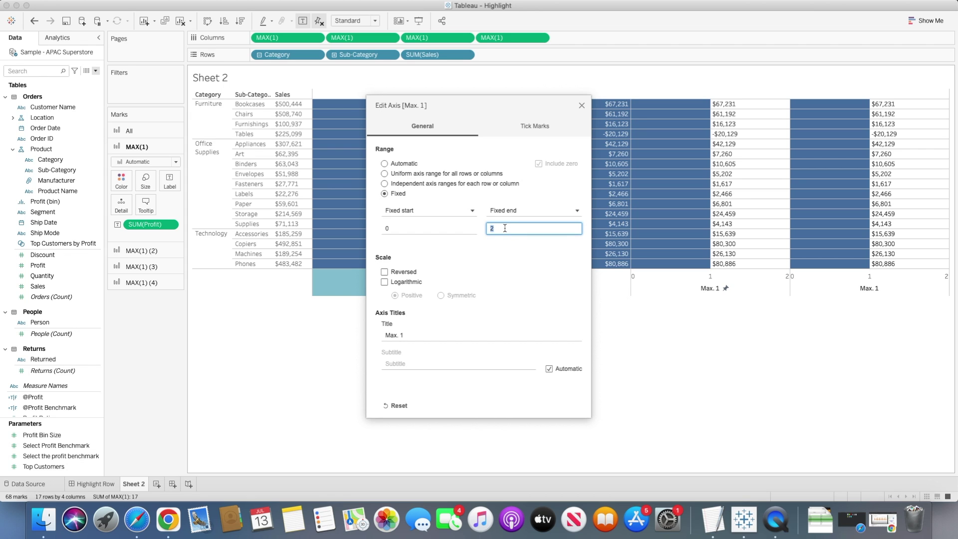
Set both major and minor tick marks of the third Max. 1 axis to None and close its settings
left_click(537, 129)
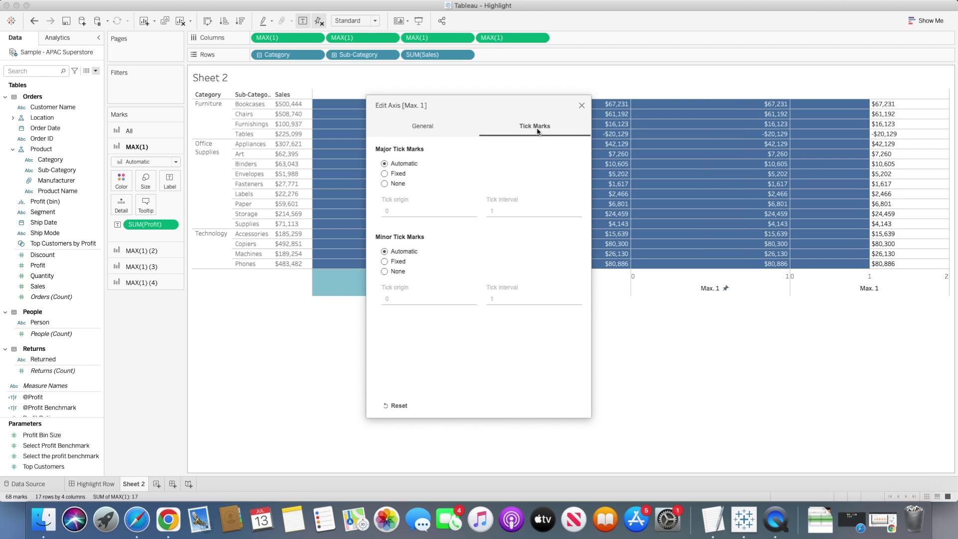
left_click(385, 183)
left_click(385, 271)
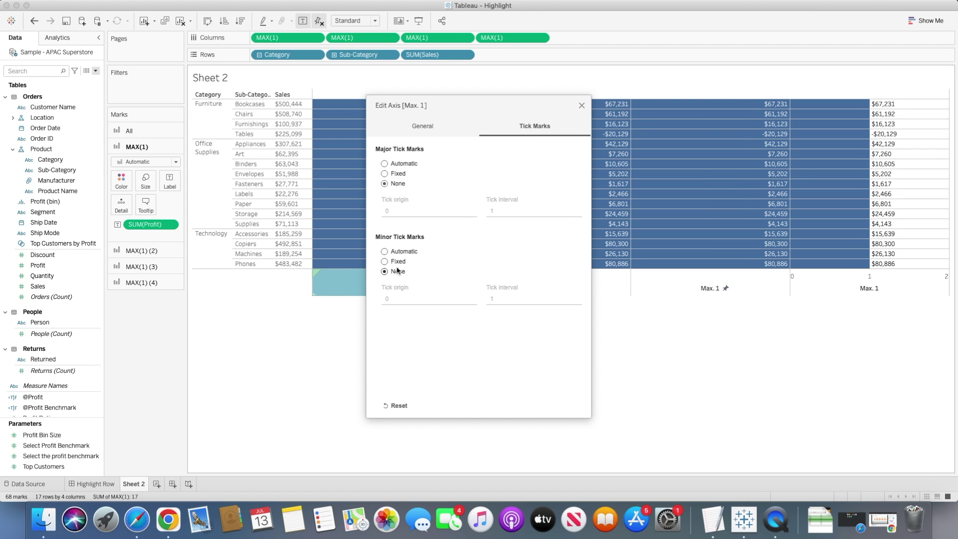
left_click(582, 107)
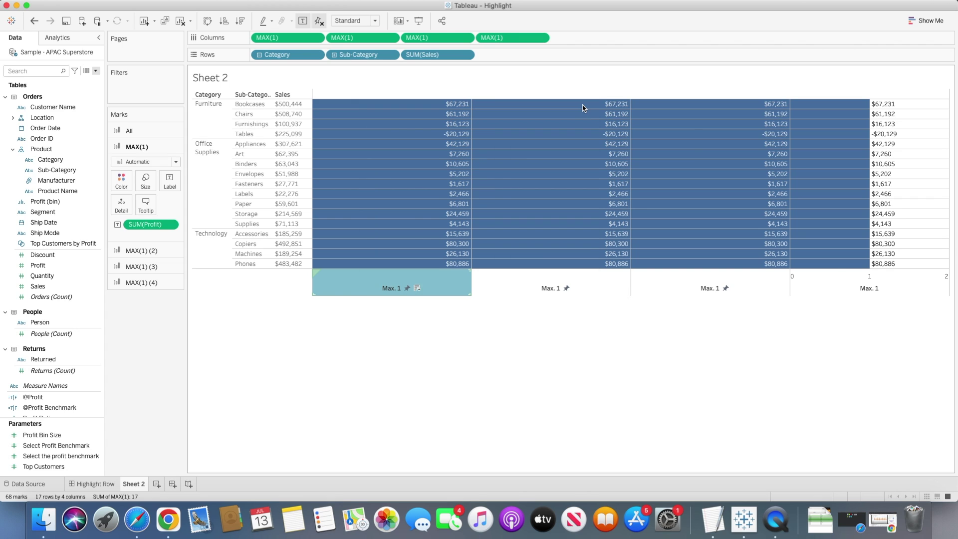
Fix the range of the fourth Max. 1 axis from 0 to 1
right_click(892, 275)
left_click(895, 280)
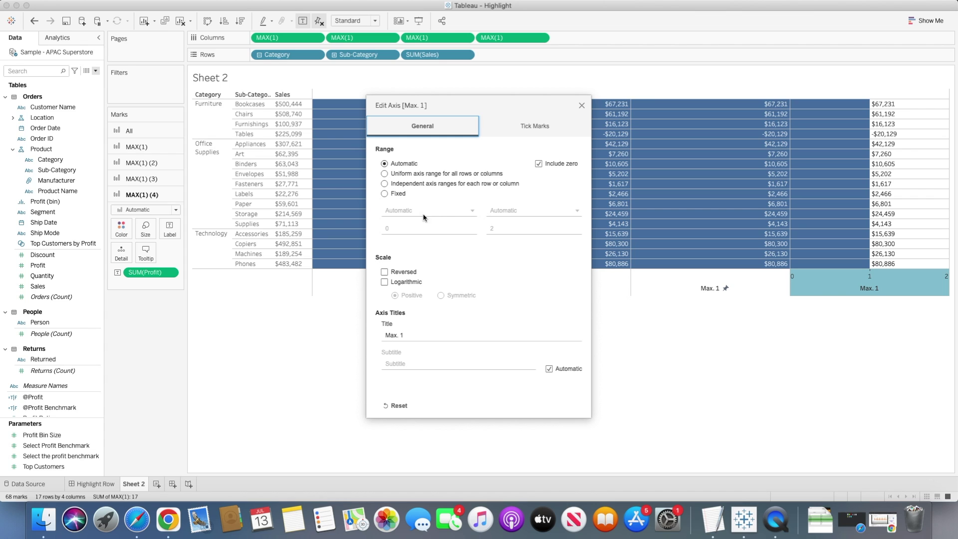
left_click(385, 194)
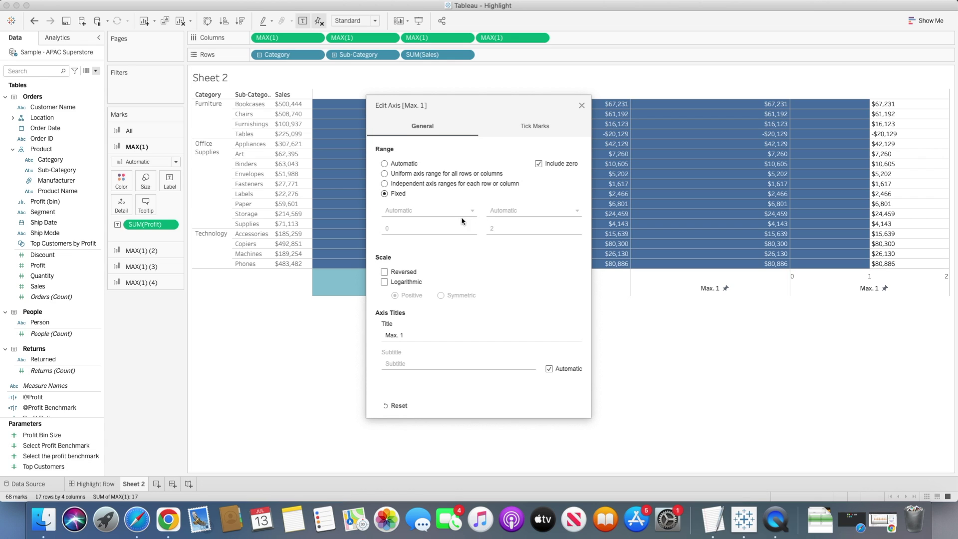
left_click(500, 228)
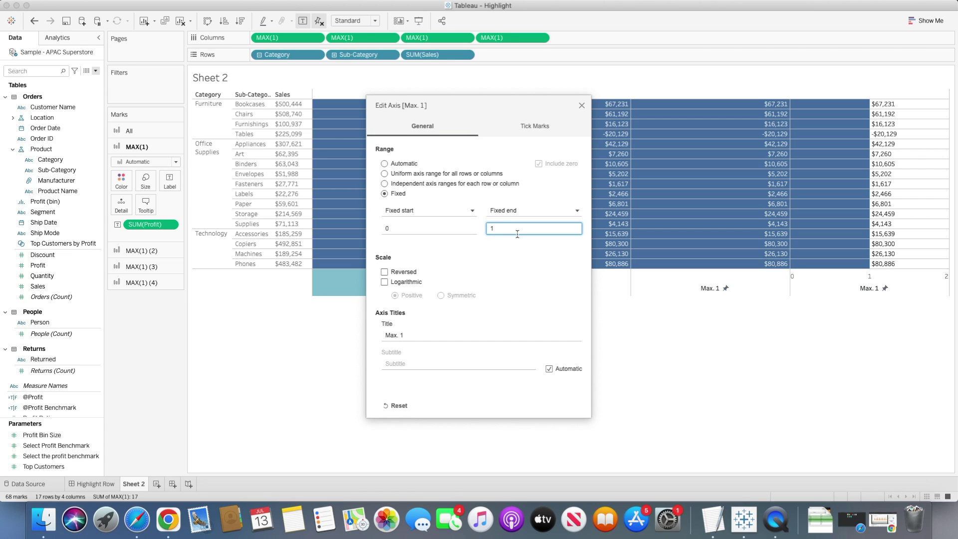
Set both major and minor tick marks of the fourth Max. 1 axis to None and close its settings
left_click(535, 125)
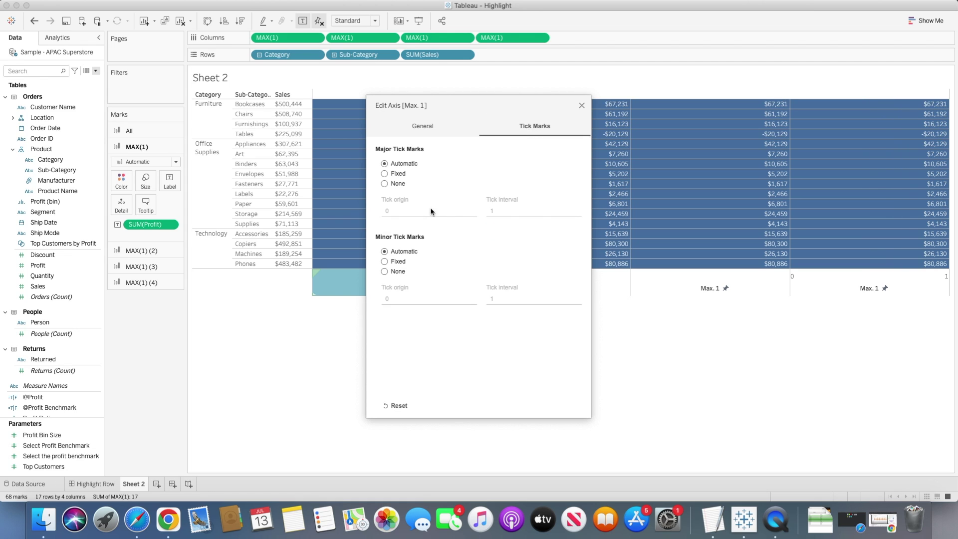
left_click(387, 184)
left_click(384, 271)
left_click(581, 105)
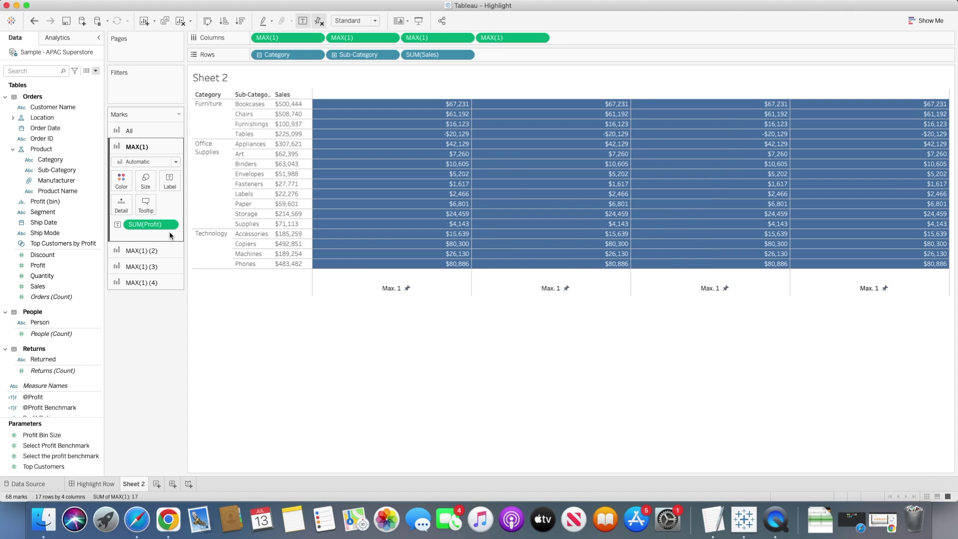
Replace the Profit label with Category on the first MAX(1) column and with Sub-Category on the second MAX(1) column
left_click(288, 38)
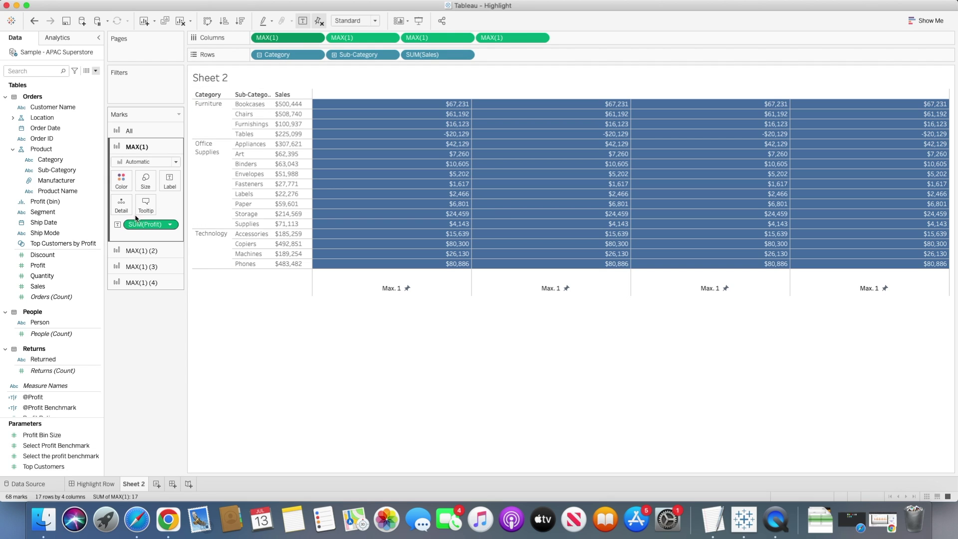
left_click_drag(57, 160, 146, 225)
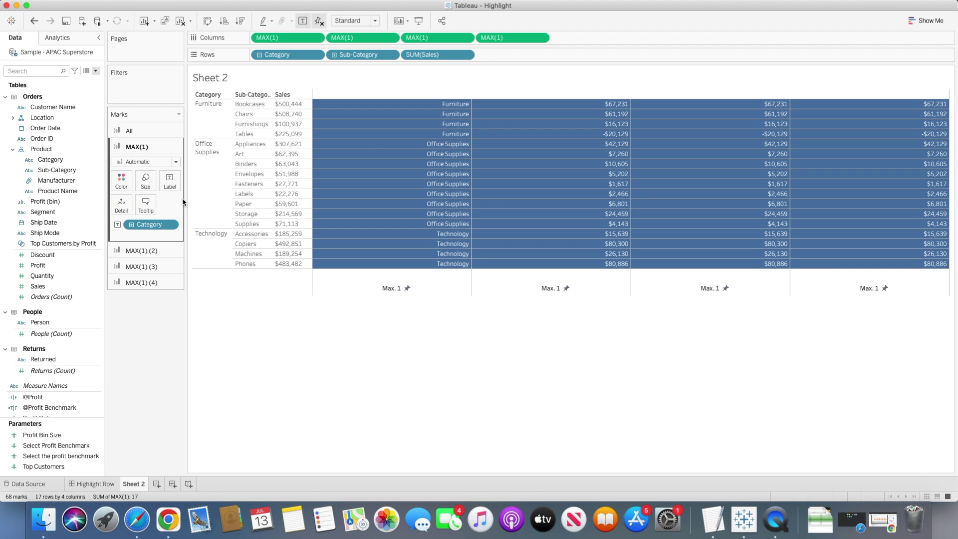
mouse_move(447, 104)
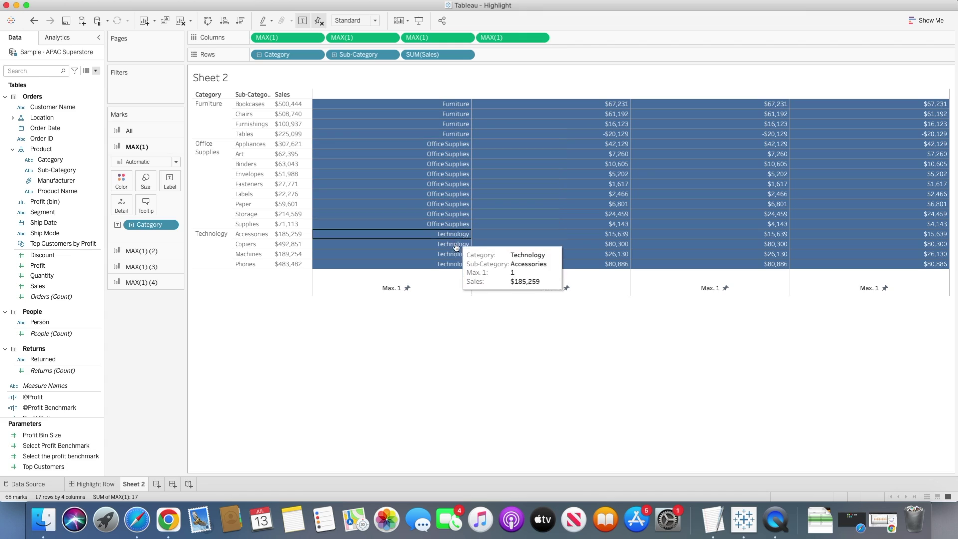
mouse_move(452, 260)
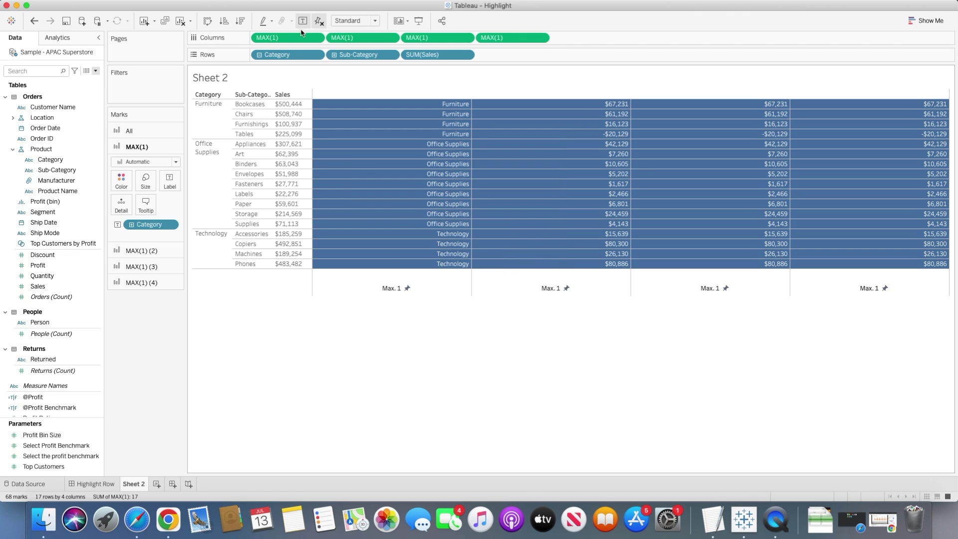
left_click(370, 39)
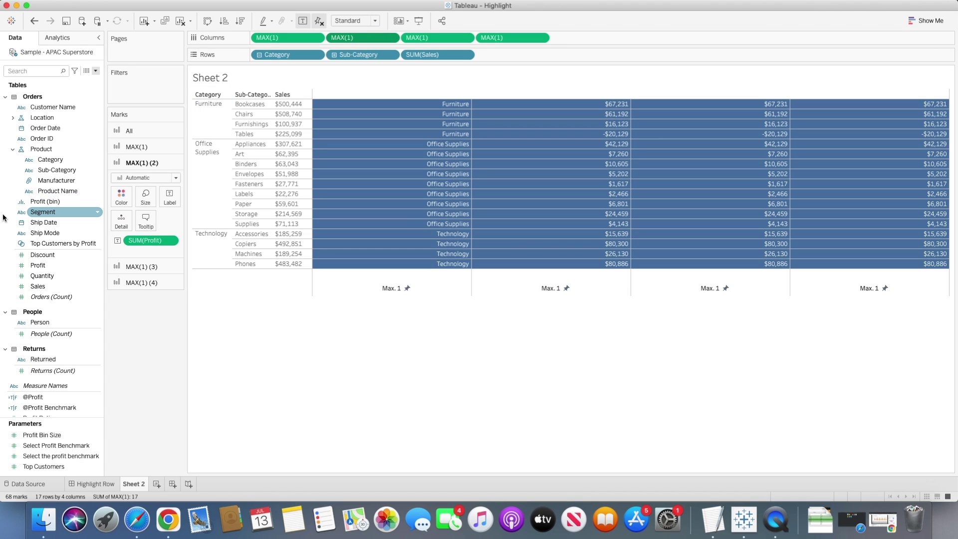
left_click_drag(46, 170, 135, 243)
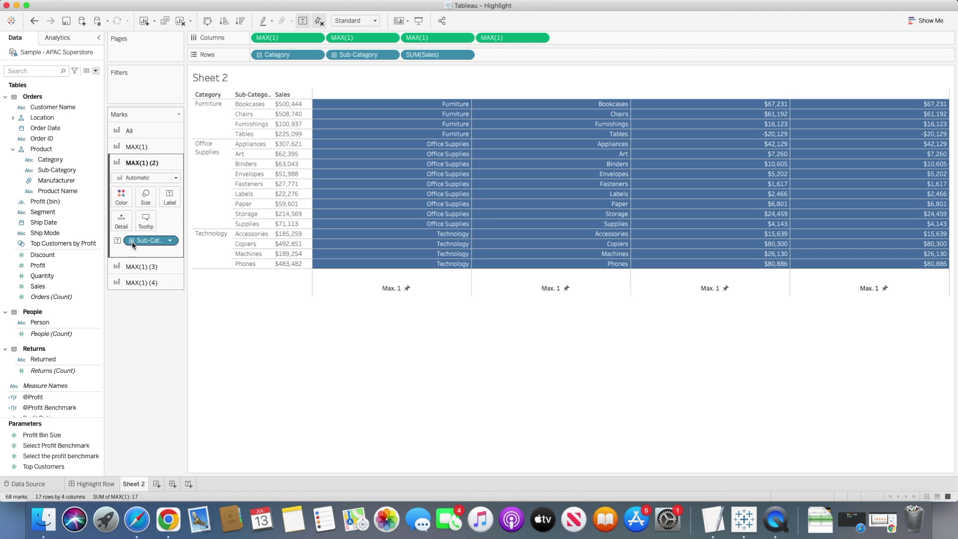
Replace the Profit label with Sales on the third MAX(1) column
left_click(419, 38)
left_click(85, 201)
left_click_drag(46, 285, 148, 258)
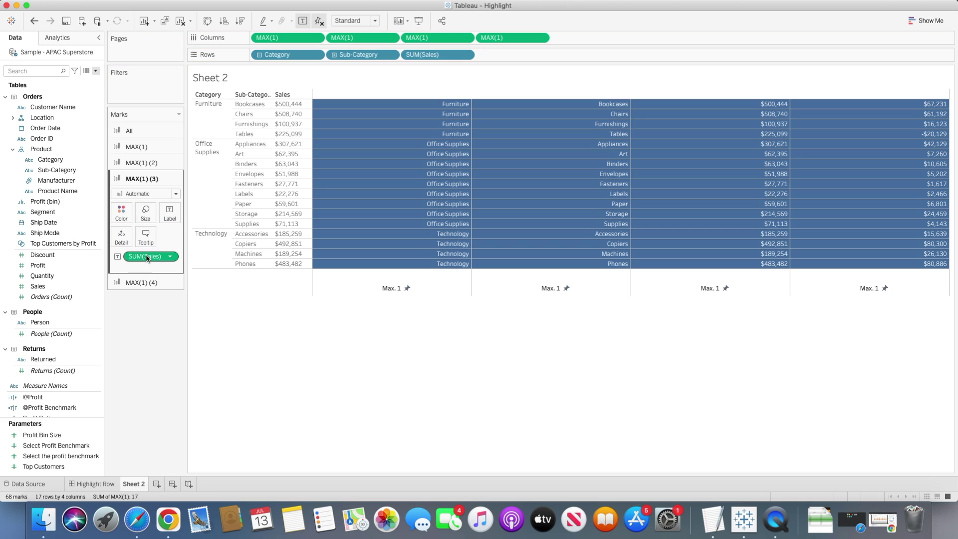
left_click(500, 38)
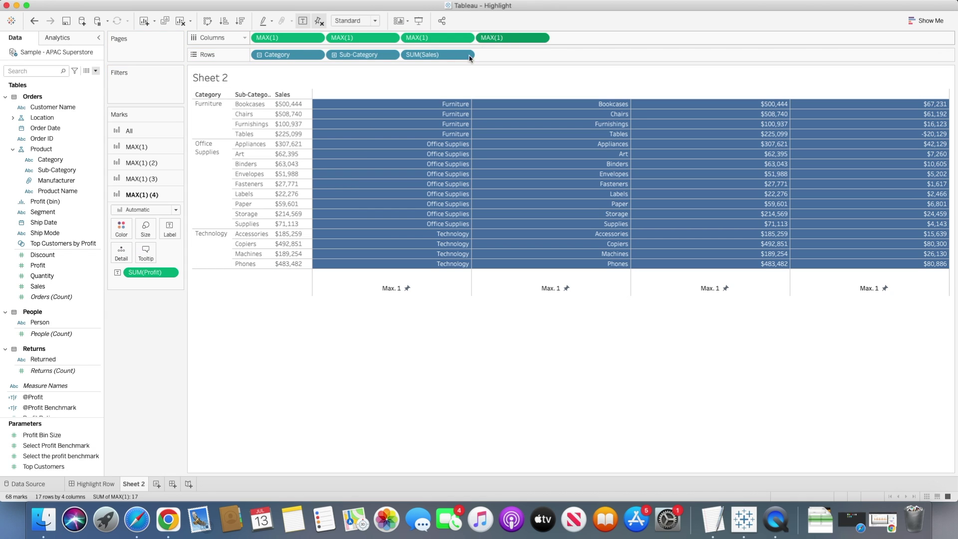
left_click(382, 344)
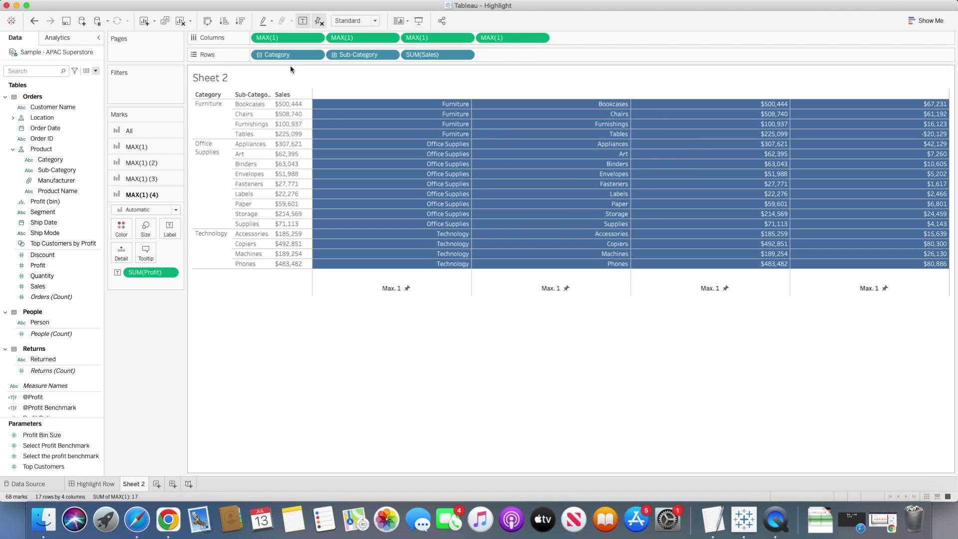
Hide the row headers of Category, Sub-Category and SUM(Sales)
left_click(317, 55)
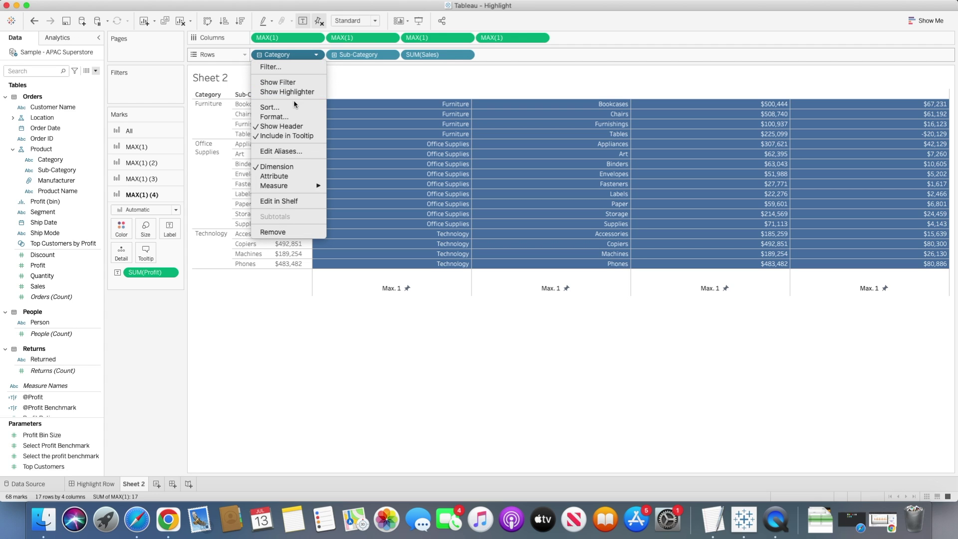
left_click(280, 126)
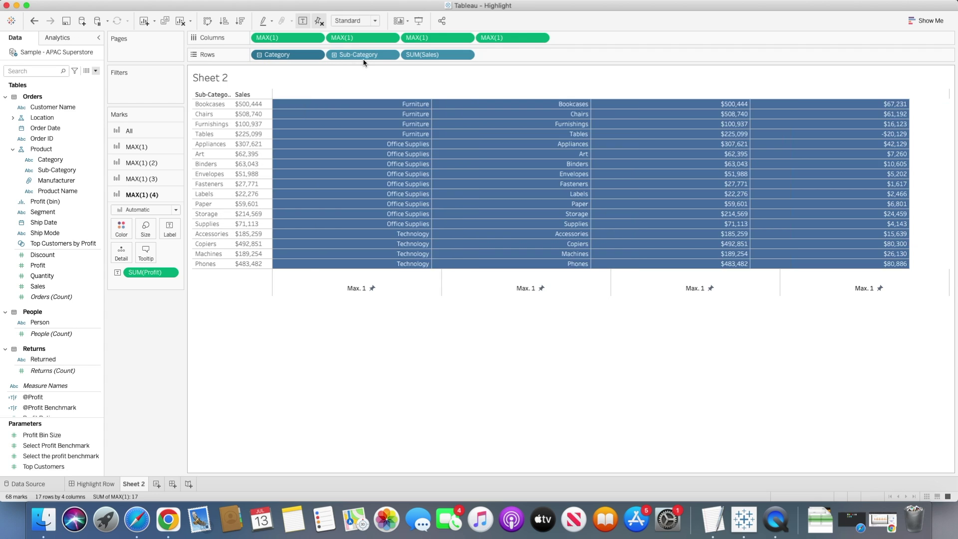
left_click(390, 56)
left_click(377, 127)
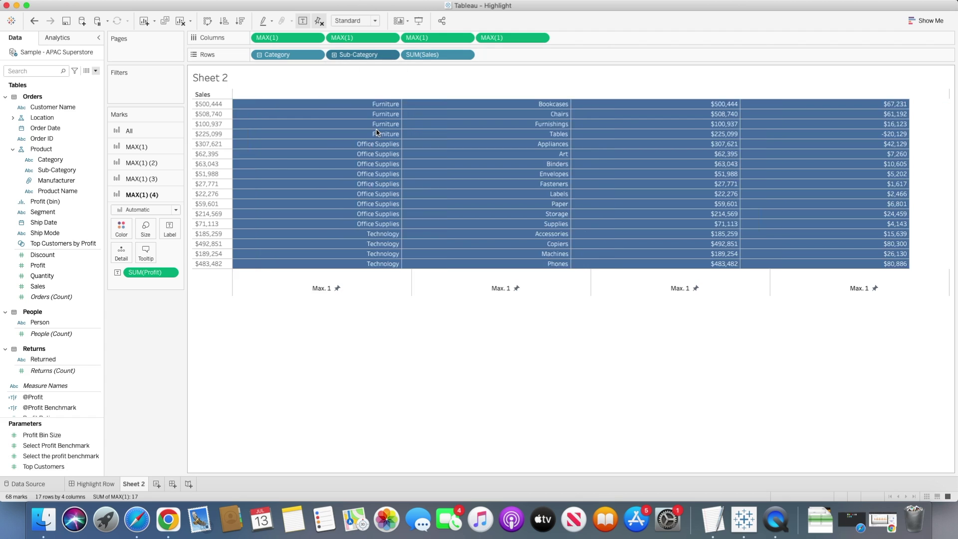
left_click(465, 55)
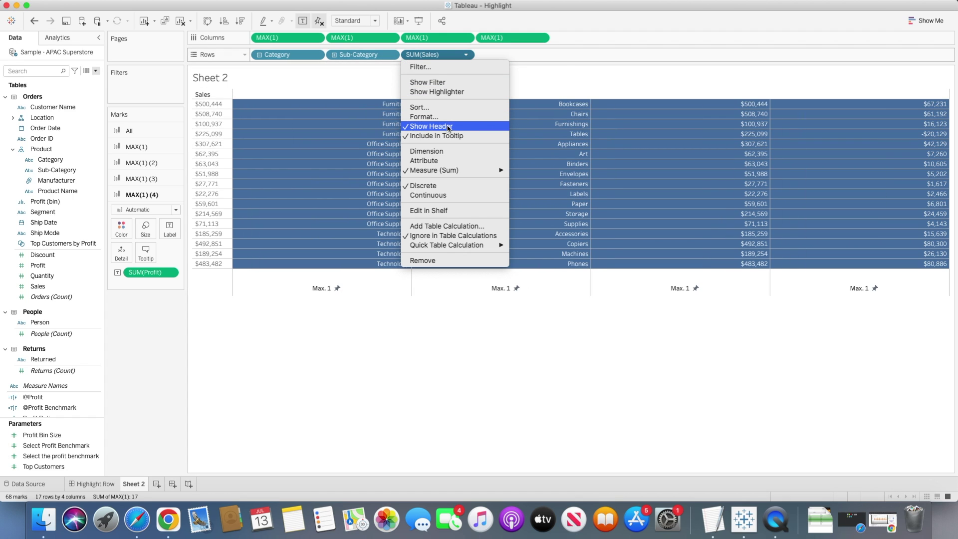
left_click(448, 127)
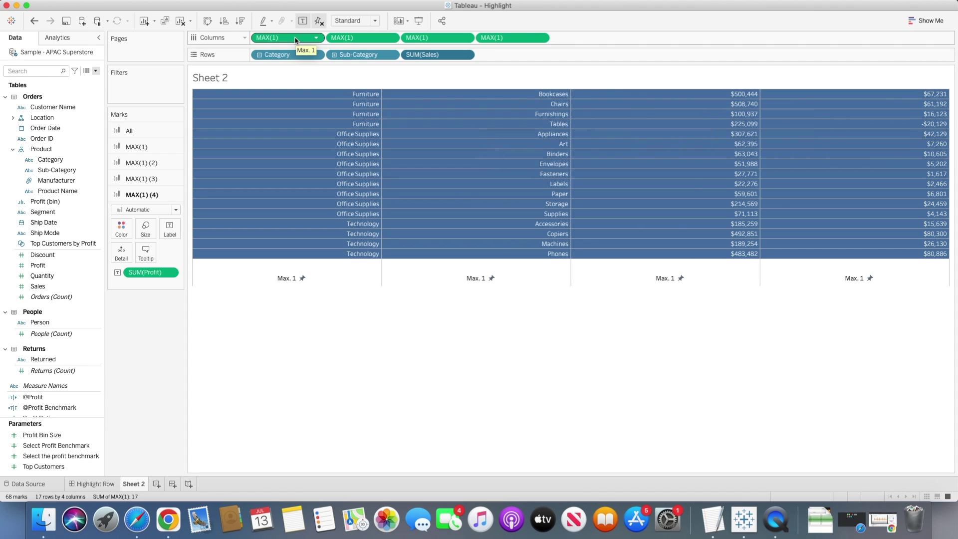
Duplicate the first MAX(1) column directly after it and fix the duplicate's axis range from 0 to 1
left_click_drag(295, 40, 330, 40)
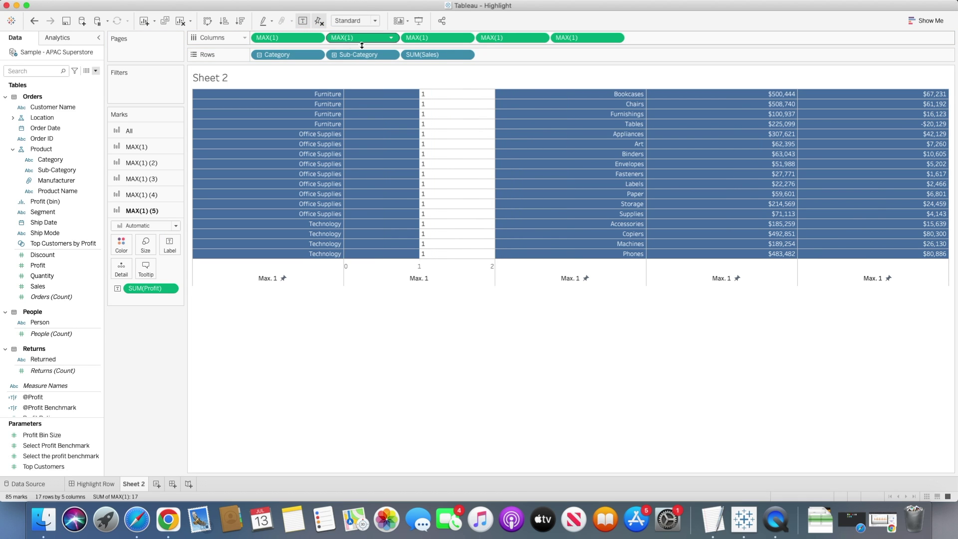
right_click(458, 275)
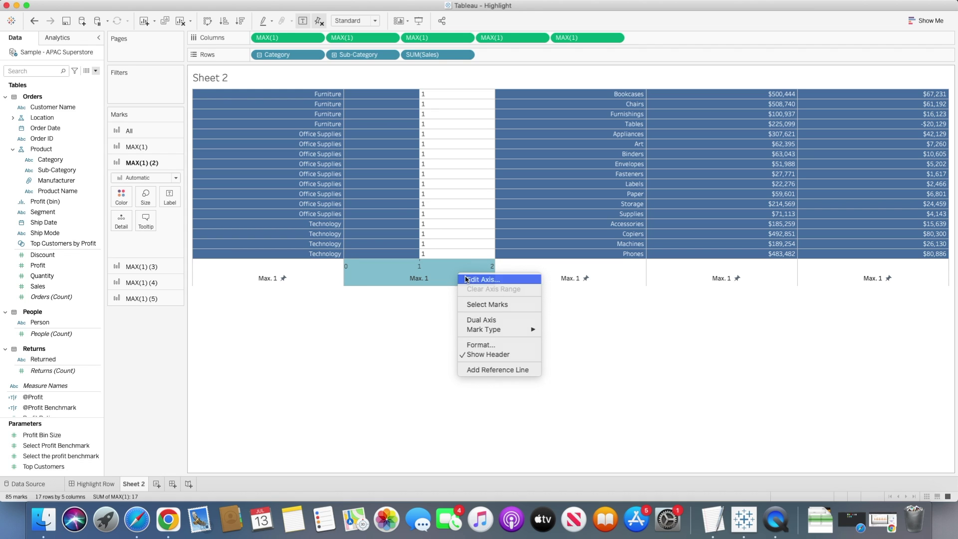
left_click(465, 280)
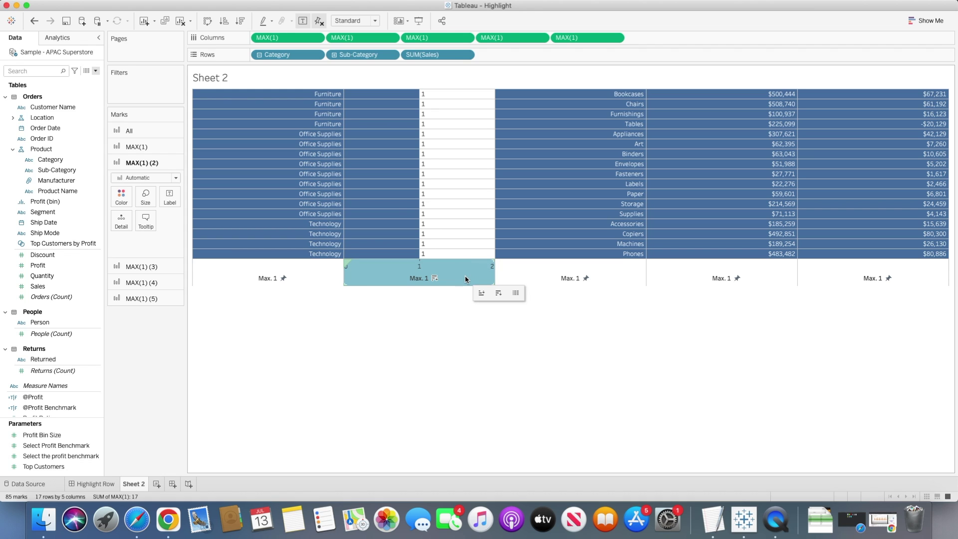
double_click(463, 279)
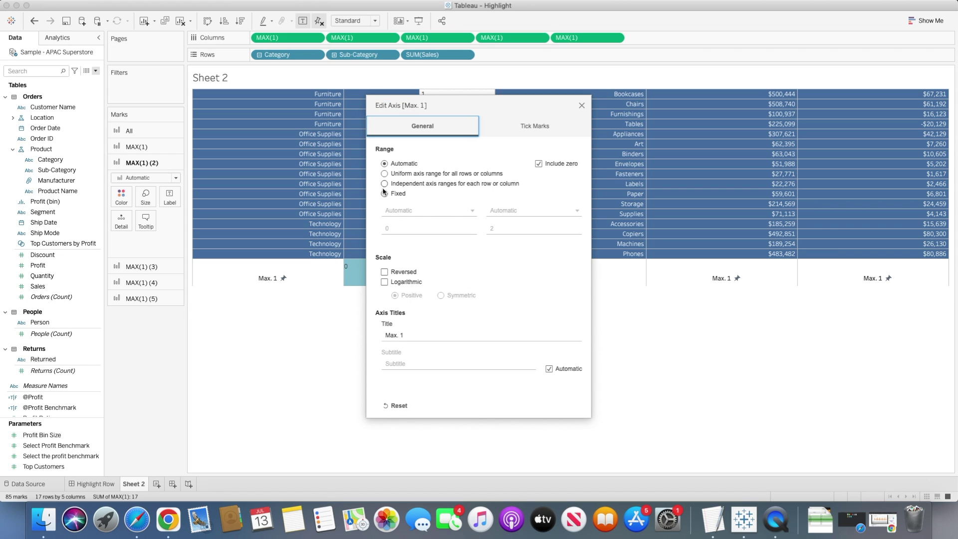
left_click(385, 194)
left_click(506, 228)
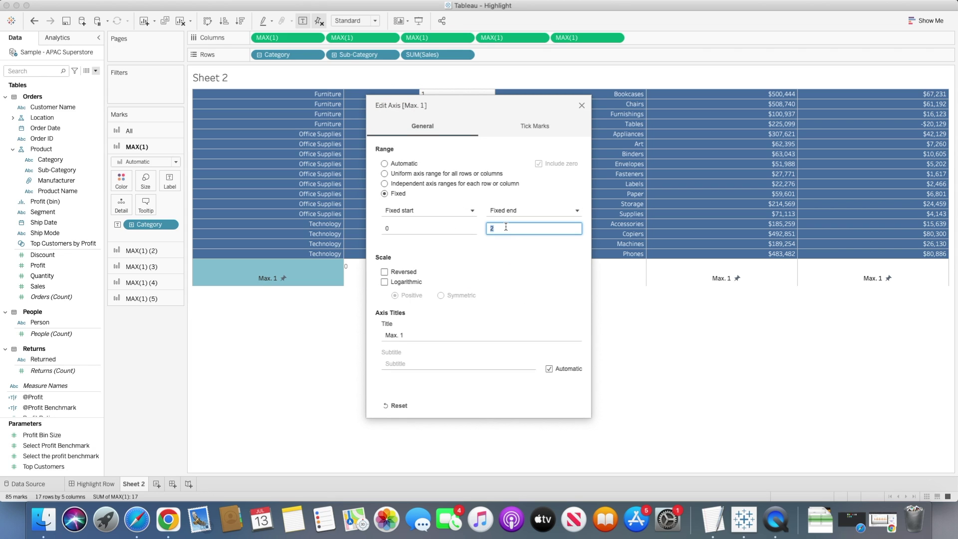
type("1")
Title the duplicate's axis Category, set its major and minor tick marks to None, and close its settings
left_click(415, 335)
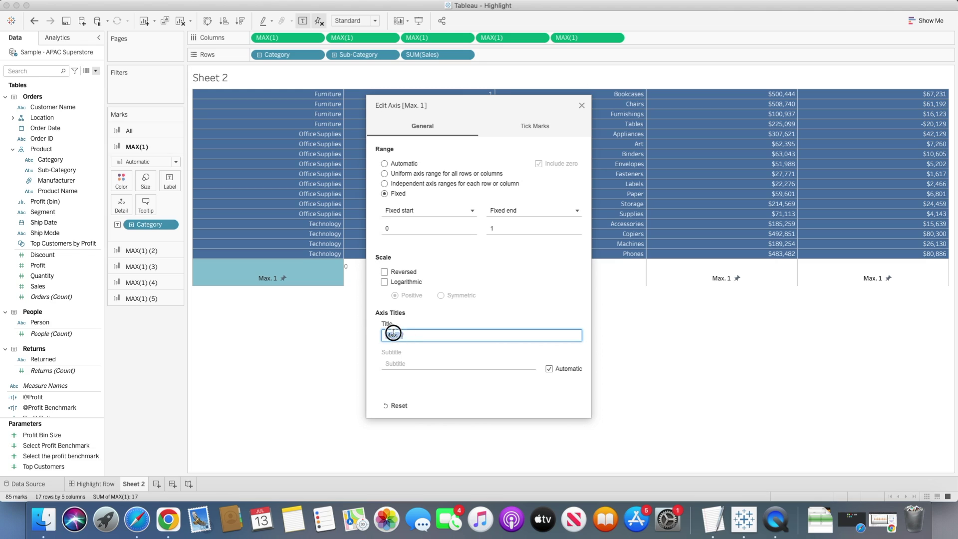
left_click_drag(418, 336, 382, 335)
type("Category")
left_click(524, 128)
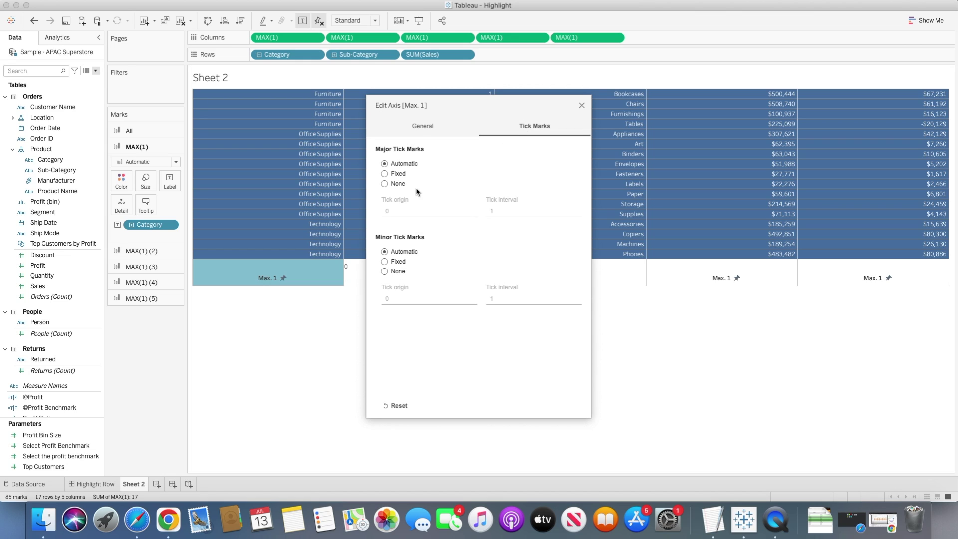
left_click(385, 183)
left_click(384, 272)
left_click(582, 105)
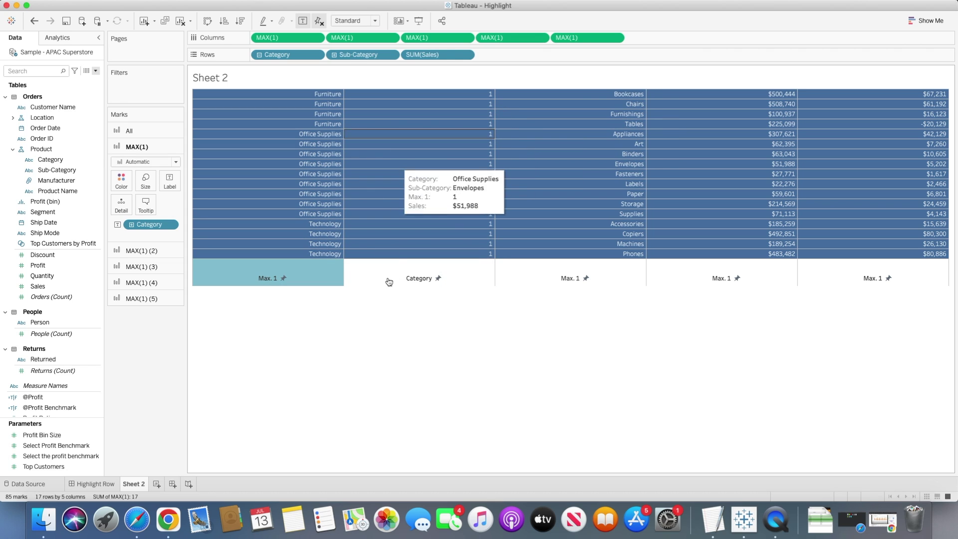
Label the bars of the duplicated MAX(1) column with Category
mouse_move(478, 135)
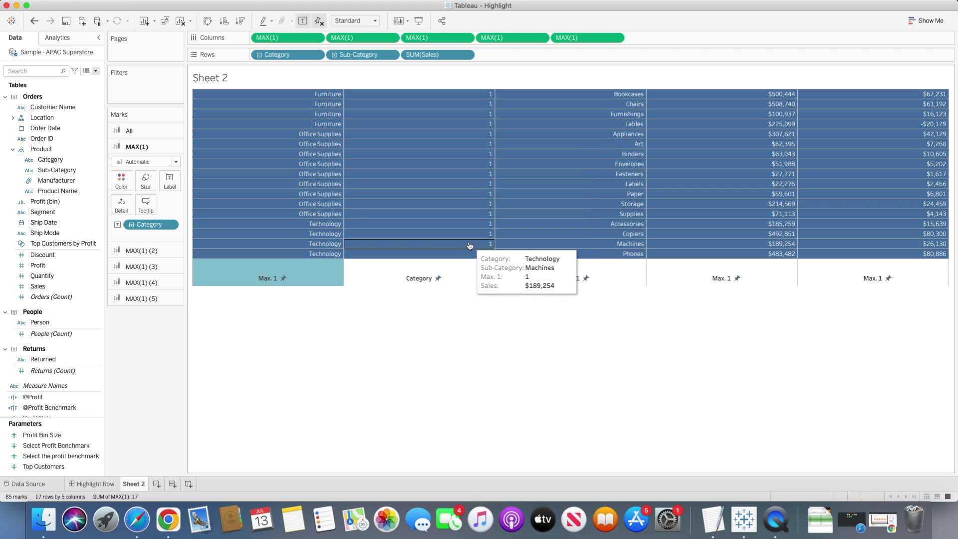
left_click(353, 39)
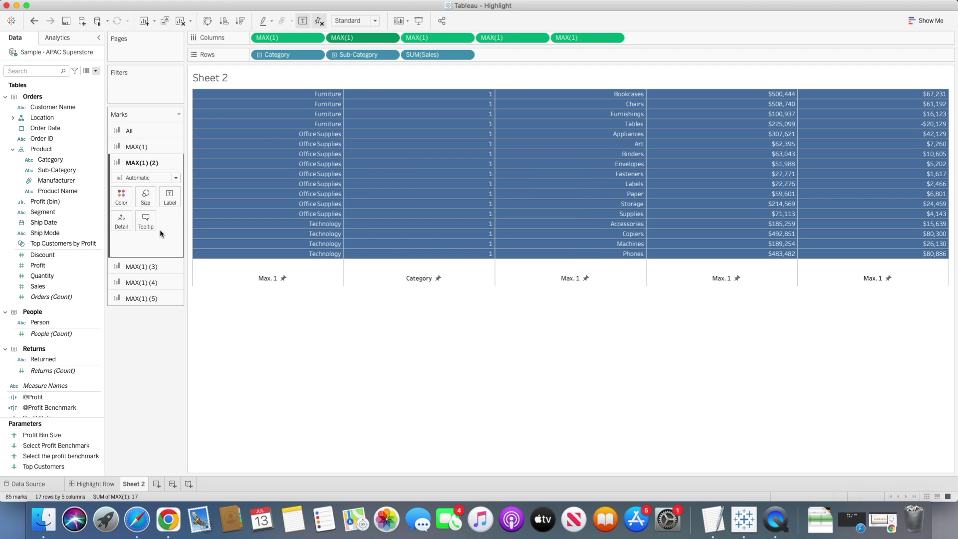
left_click(53, 160)
left_click_drag(53, 161, 170, 199)
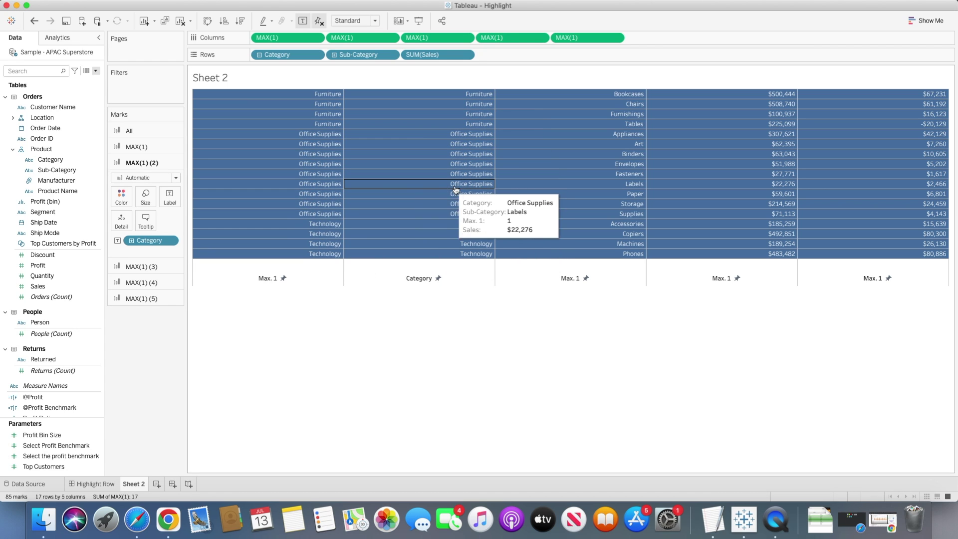
Combine the duplicated MAX(1) with the first MAX(1) as a dual axis and synchronize the two axes
left_click(391, 39)
left_click(358, 184)
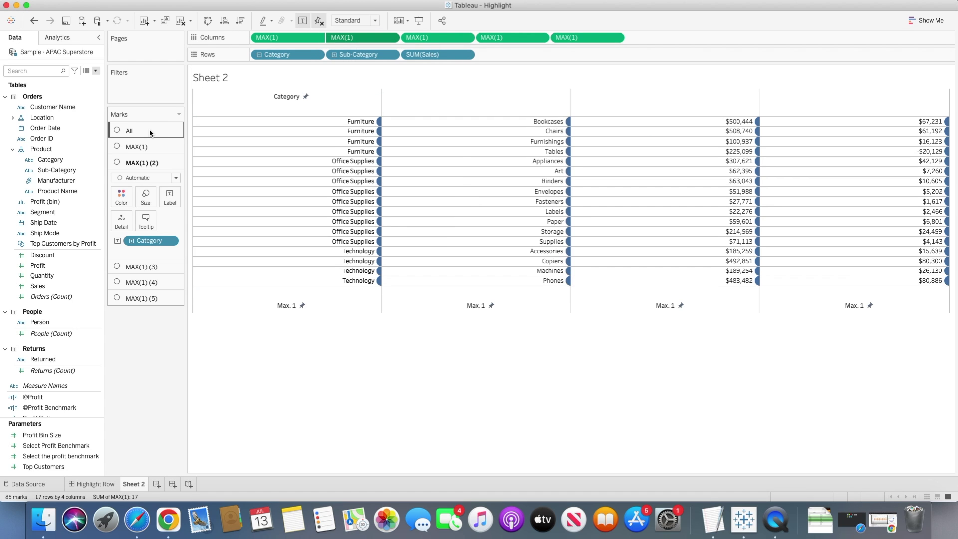
right_click(328, 106)
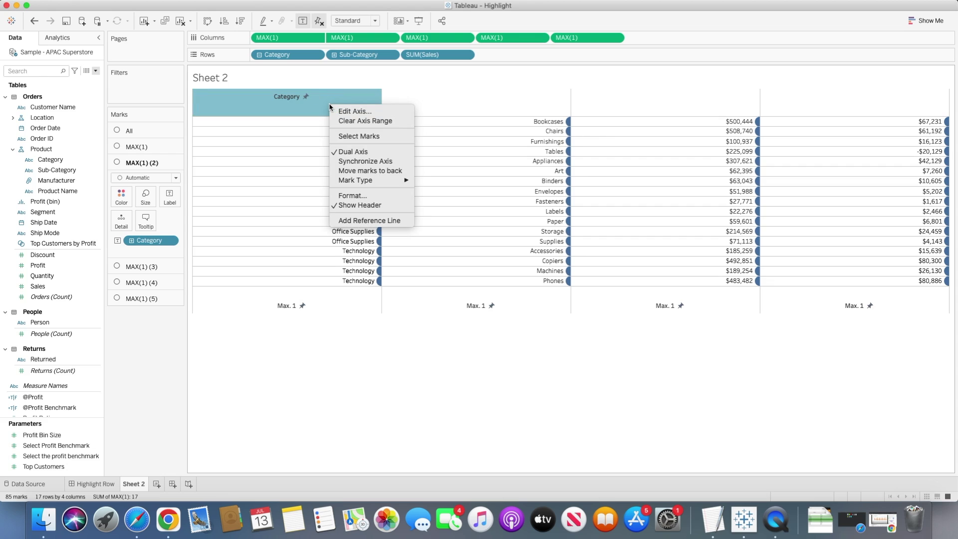
left_click(358, 161)
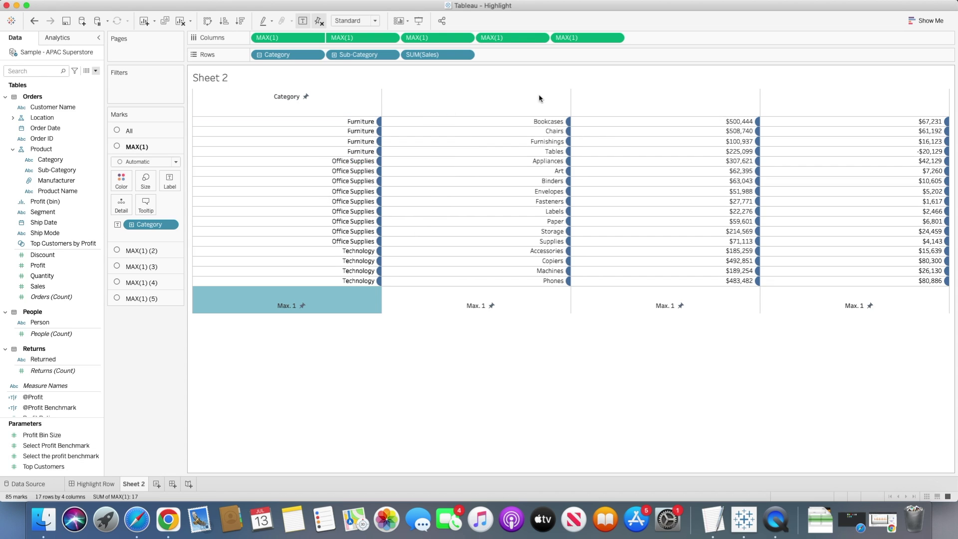
Set the mark type of all MAX(1) columns to Bar
left_click(148, 131)
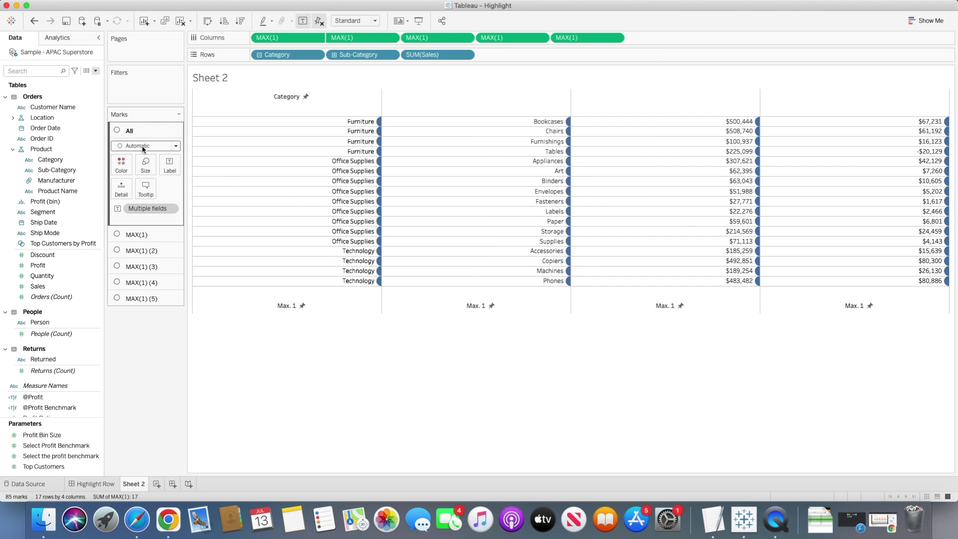
left_click(143, 147)
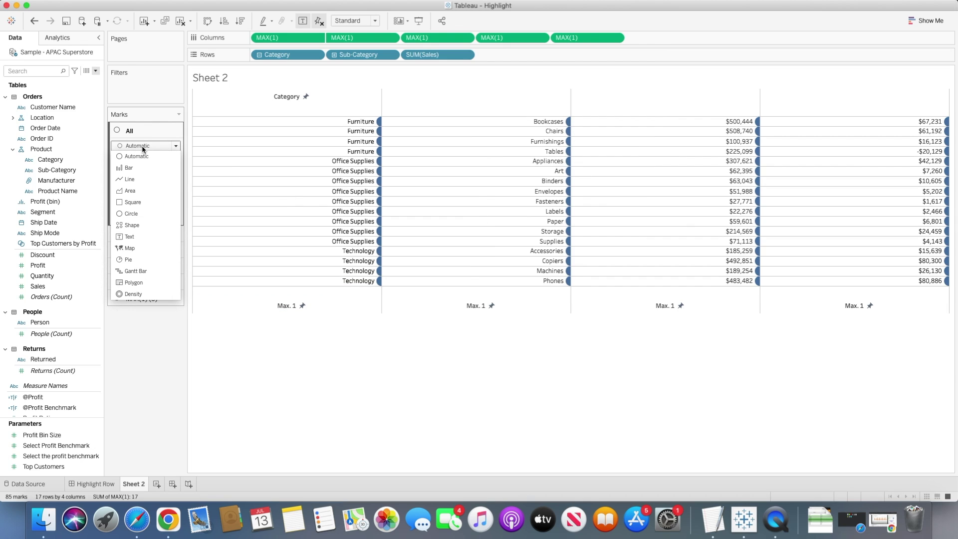
left_click(130, 169)
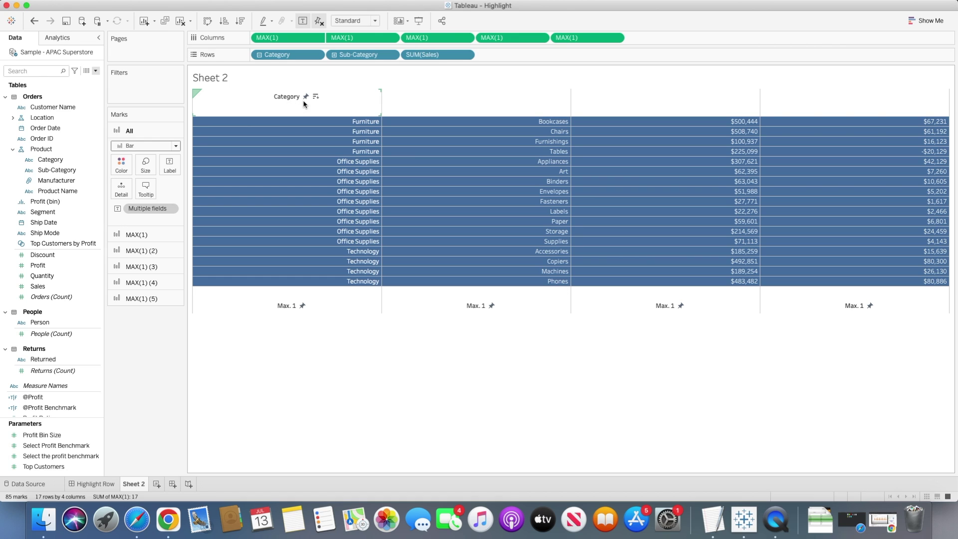
Remove the Max. 1 title from the lower axis of the Category column
right_click(329, 309)
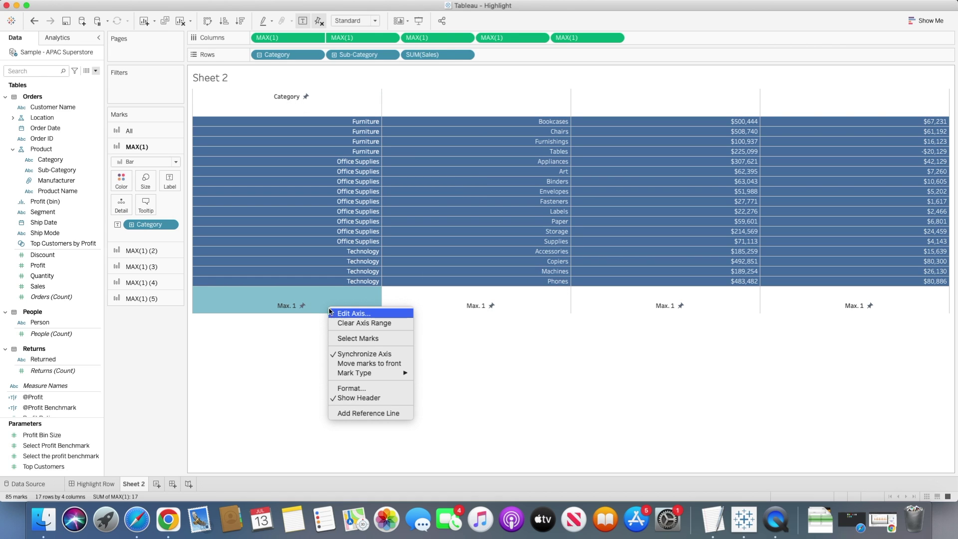
left_click(331, 310)
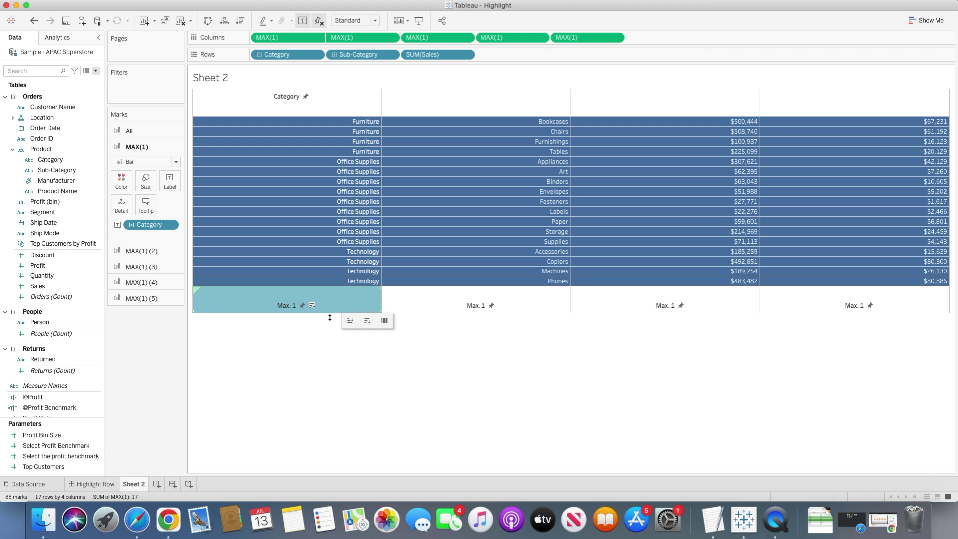
double_click(334, 306)
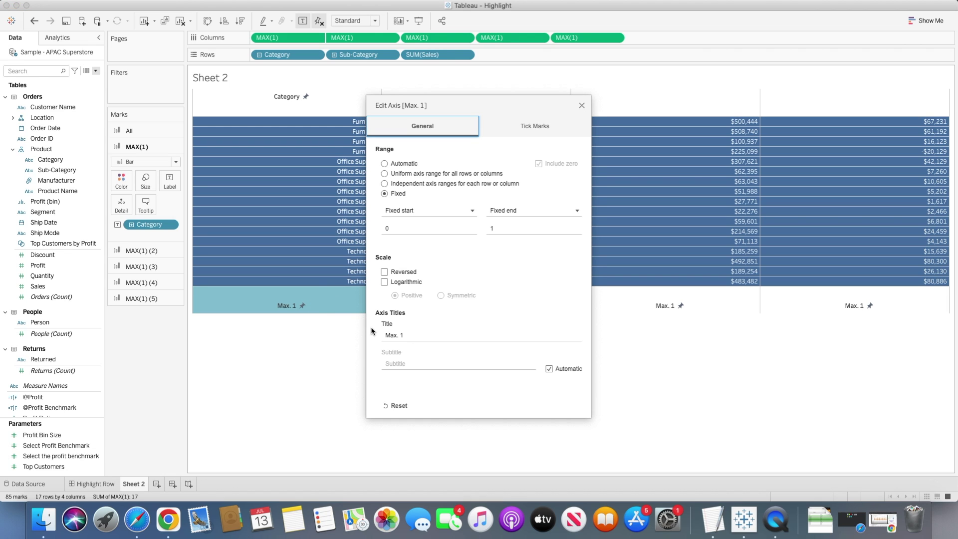
left_click(407, 333)
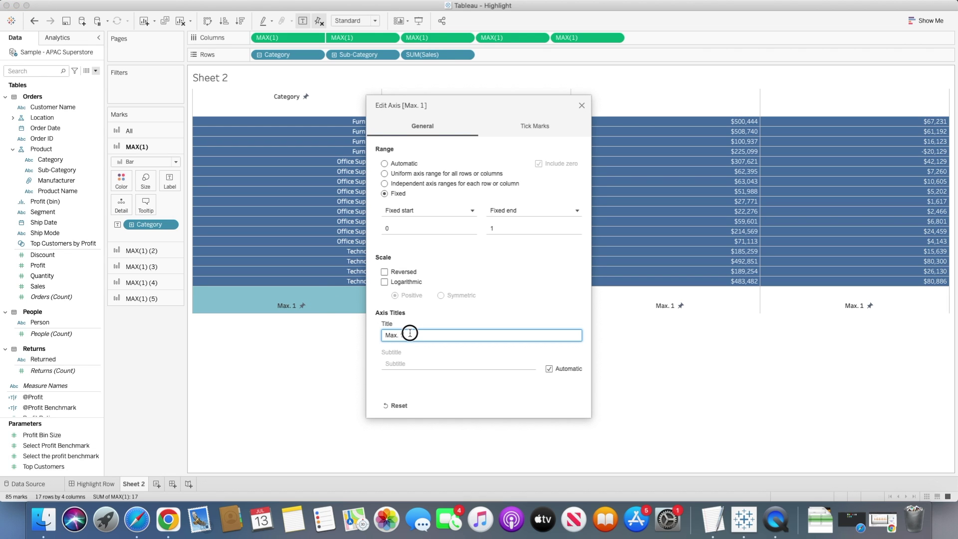
triple_click(398, 334)
key("BackSpace")
left_click(581, 105)
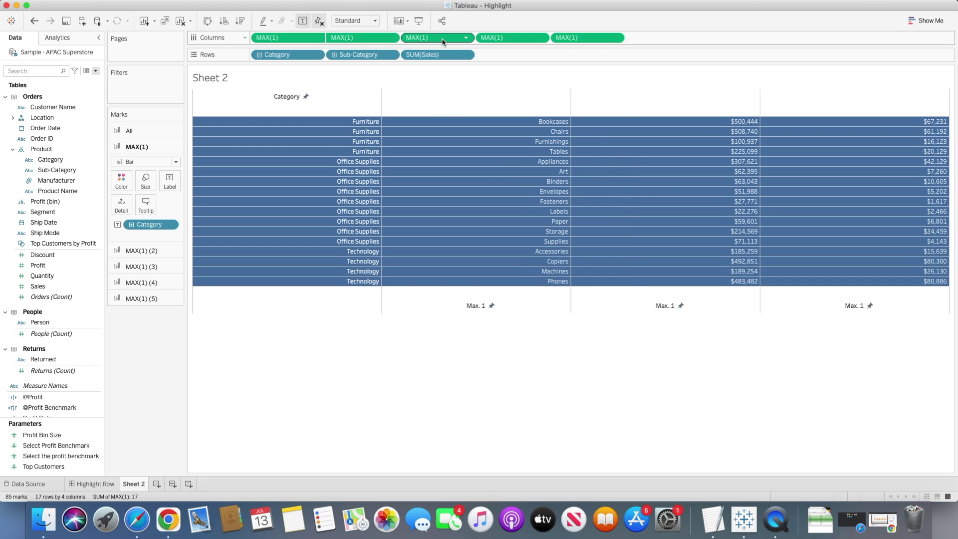
Duplicate the sub-category MAX(1) right after the original and fix the duplicate's axis range from 0 to 1
left_click_drag(442, 42, 484, 40)
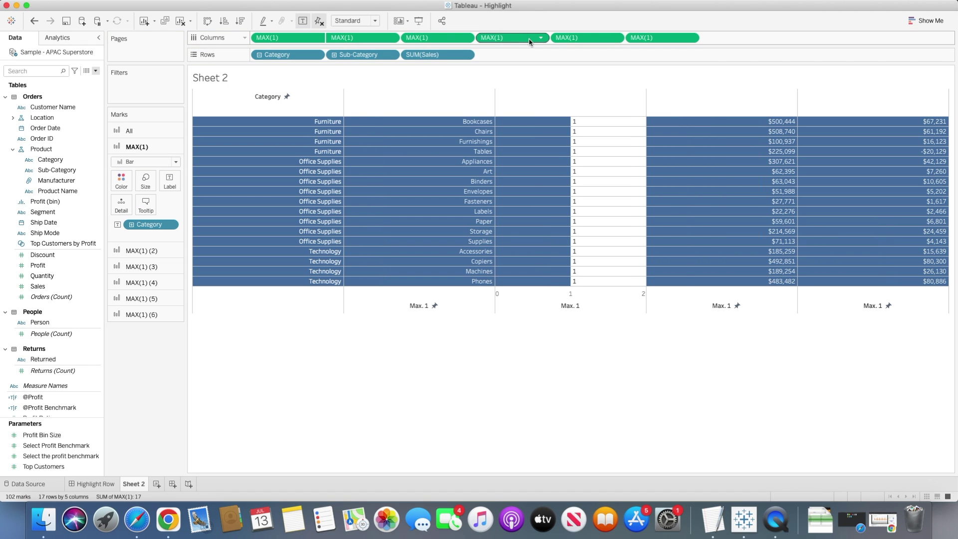
right_click(595, 302)
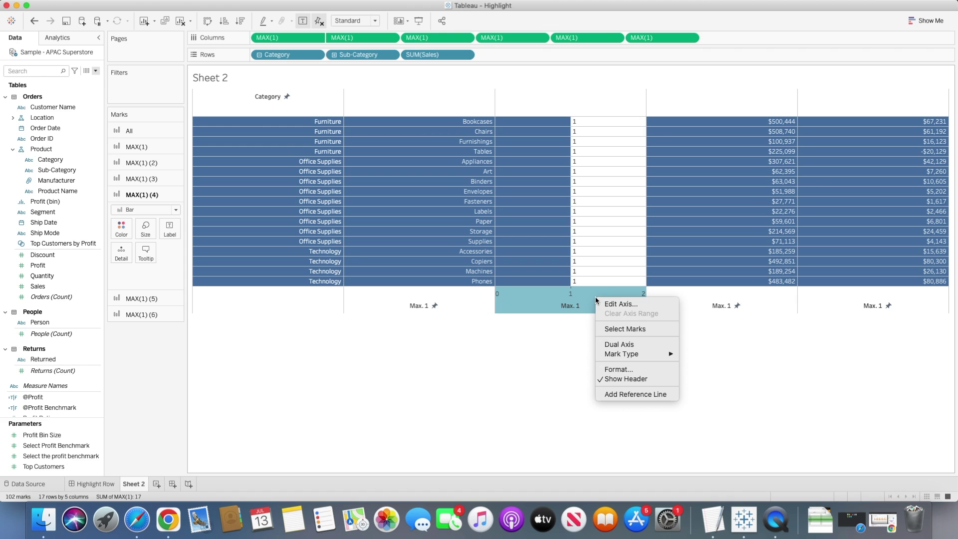
left_click(567, 299)
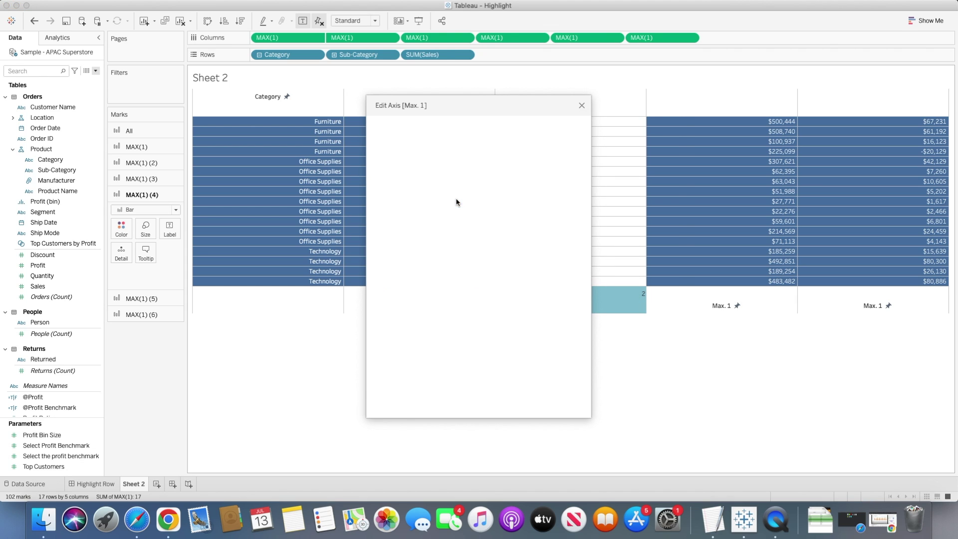
left_click(389, 194)
left_click(514, 230)
Title the duplicated sub-category axis Sub Categories and close its settings
left_click(382, 335)
left_click_drag(409, 335, 381, 335)
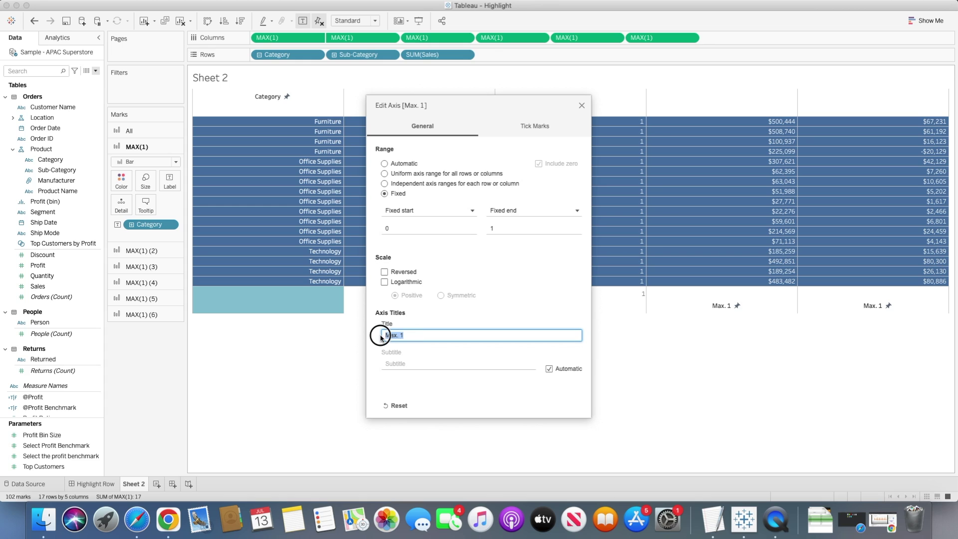
type("Sub Categories")
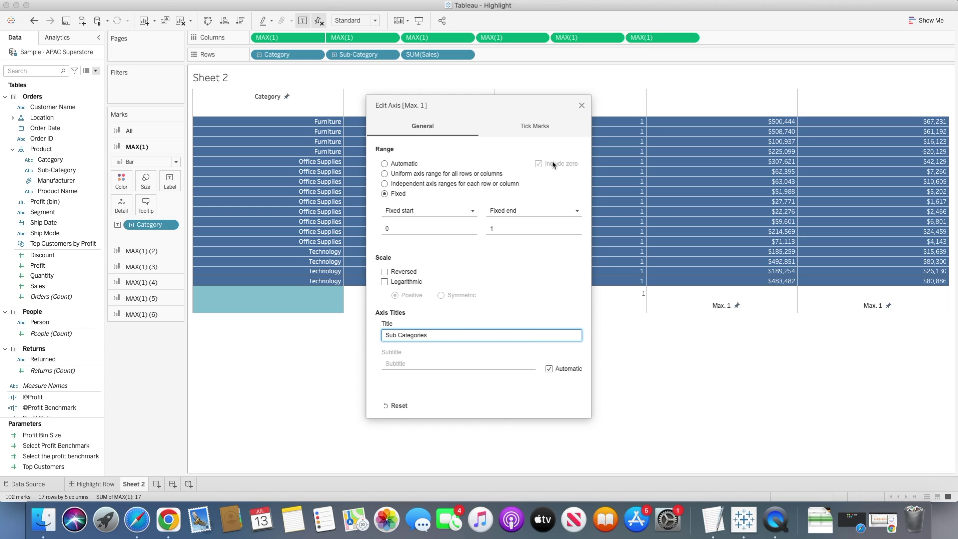
left_click(582, 106)
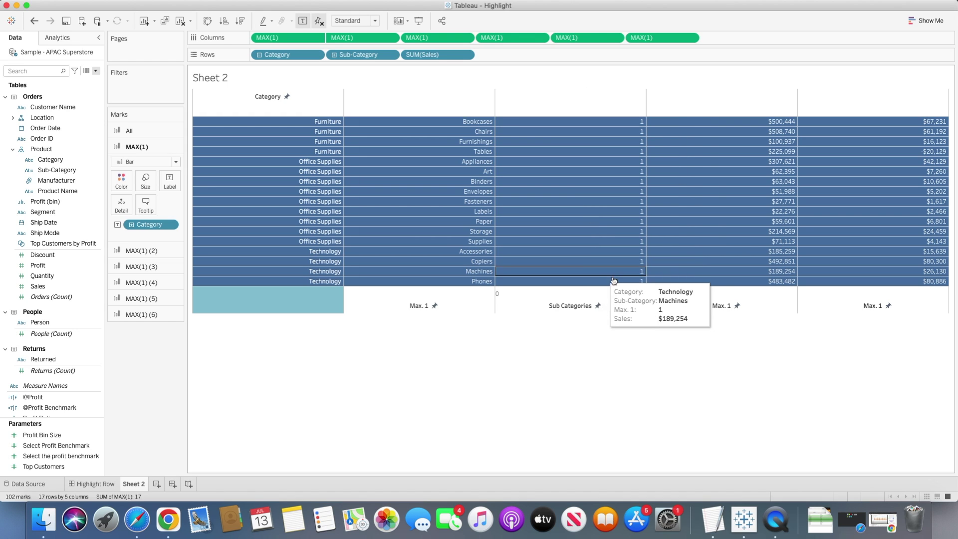
Combine the Sub Categories duplicate with its original MAX(1) as a dual axis and synchronize the two axes
left_click(540, 38)
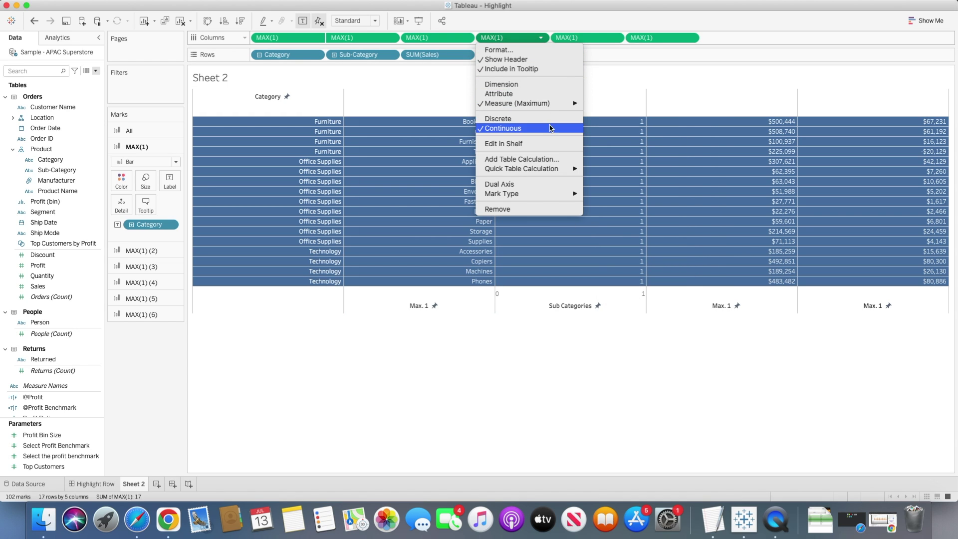
left_click(518, 183)
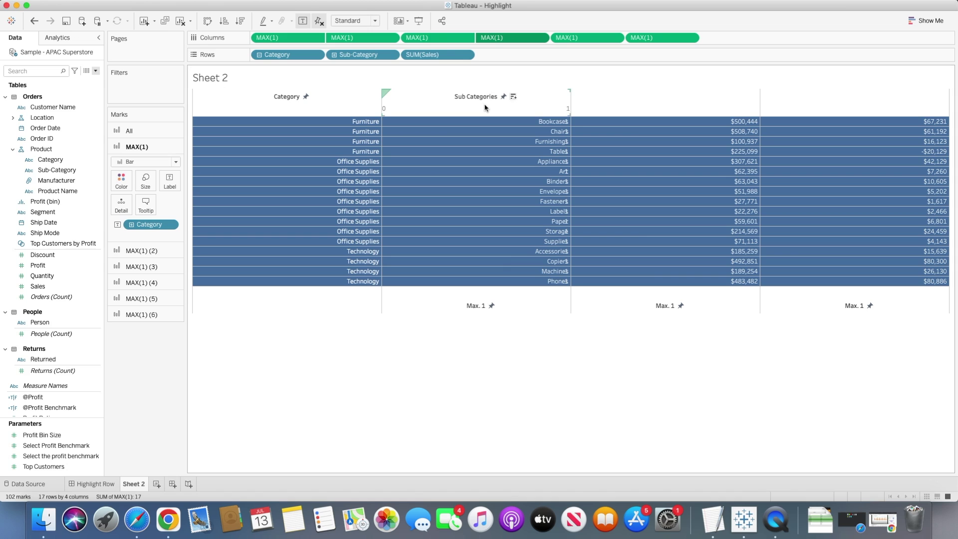
right_click(484, 106)
left_click(513, 162)
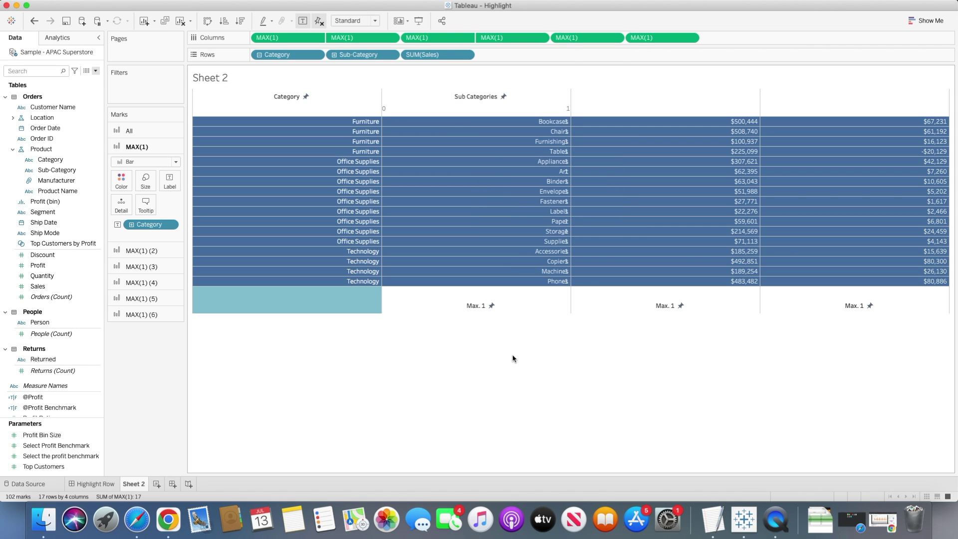
Remove the Max. 1 title from the lower axis of the Sub Categories column
left_click(472, 299)
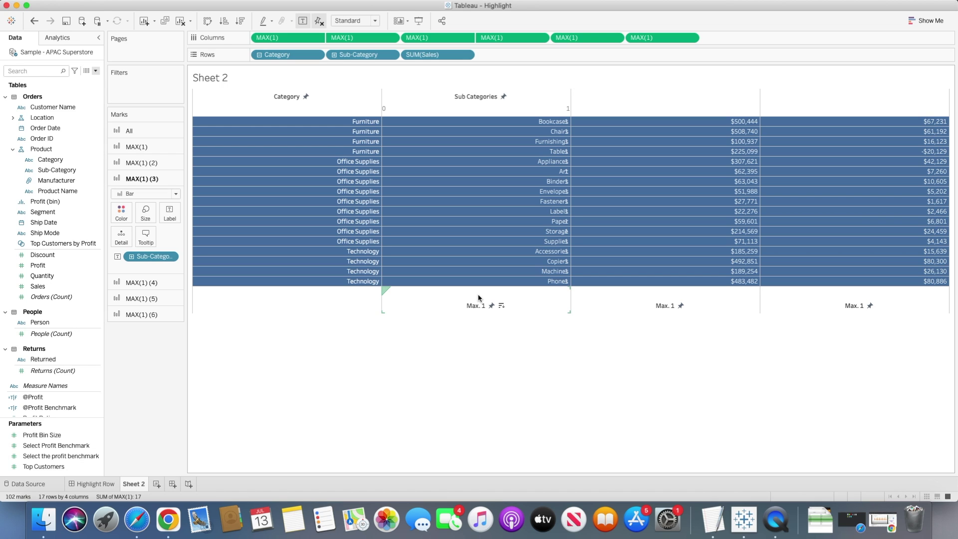
right_click(473, 309)
left_click(486, 303)
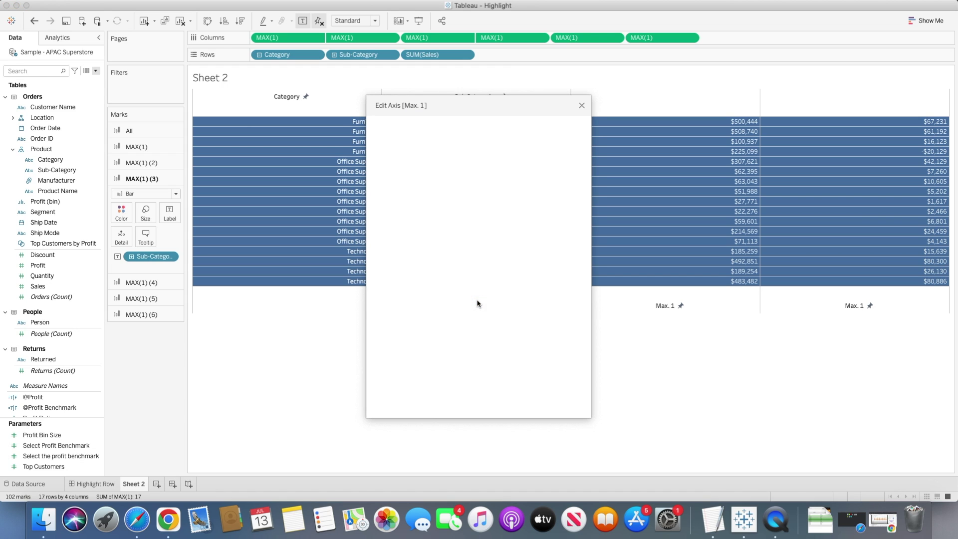
triple_click(414, 334)
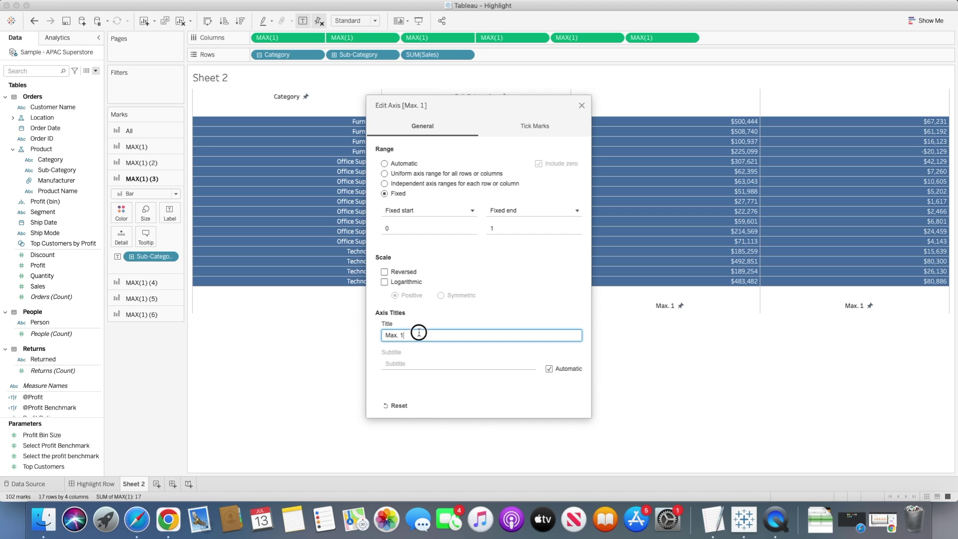
key("BackSpace")
left_click(582, 106)
left_click(530, 369)
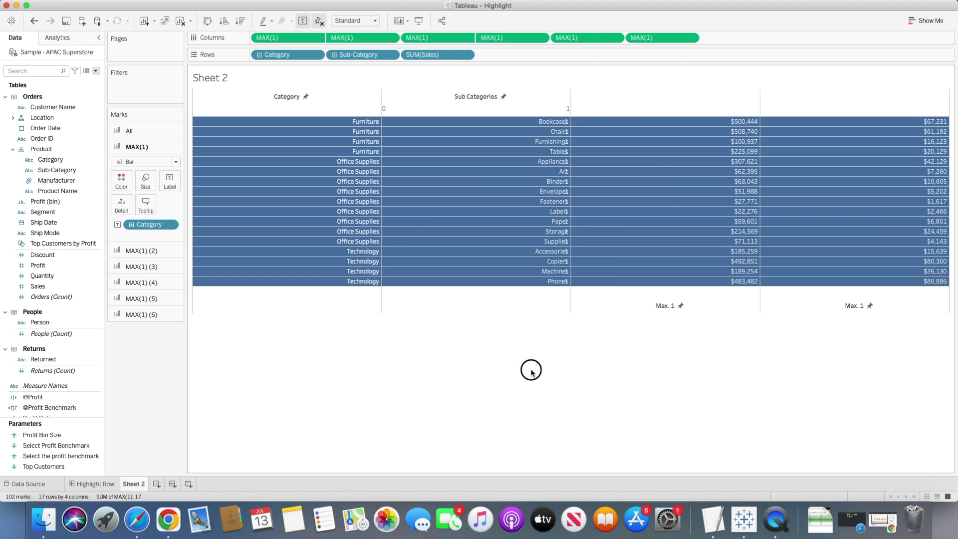
Duplicate the sales and profit MAX(1) fields on Columns, each copy right after its original
left_click(667, 105)
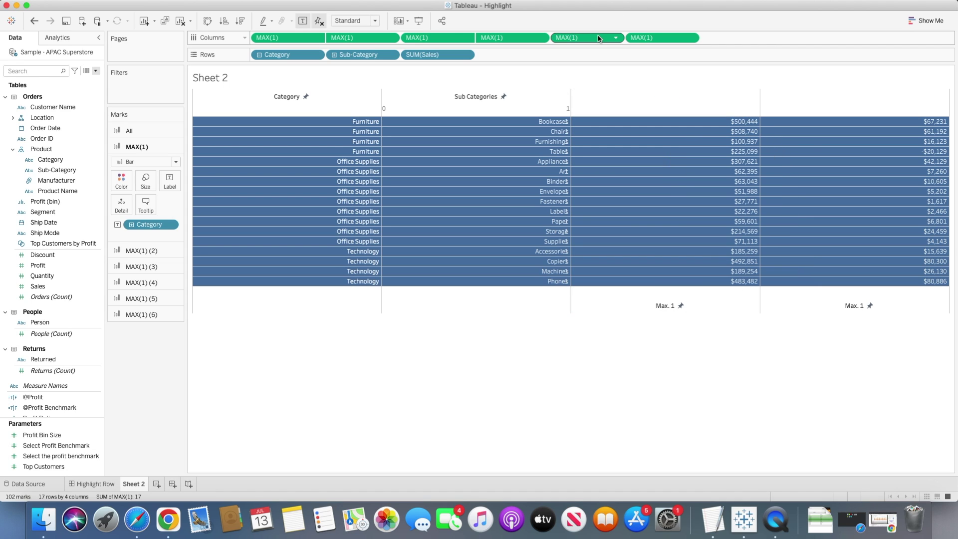
left_click_drag(597, 40, 684, 42)
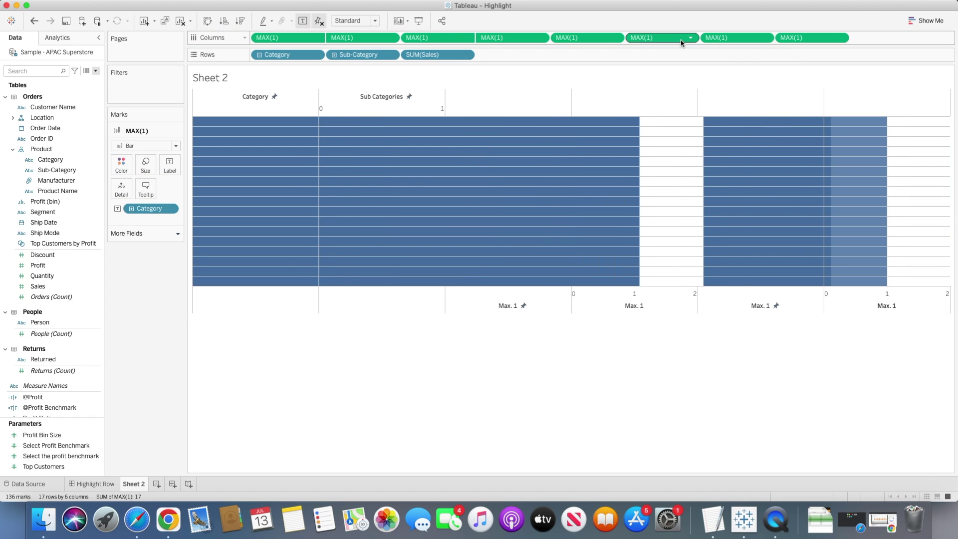
Fix the duplicated sales axis range from 0 to 1 and title the axis Sales
right_click(678, 297)
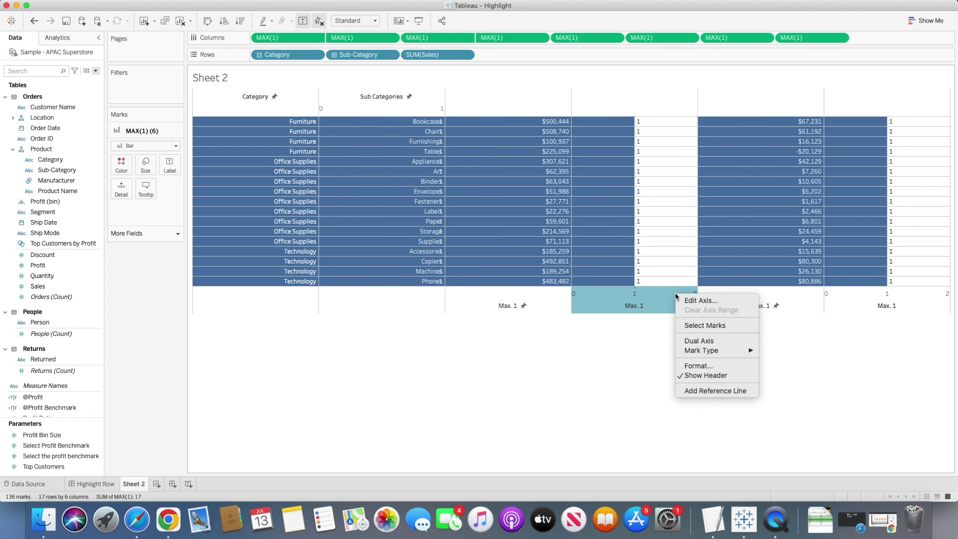
left_click(535, 209)
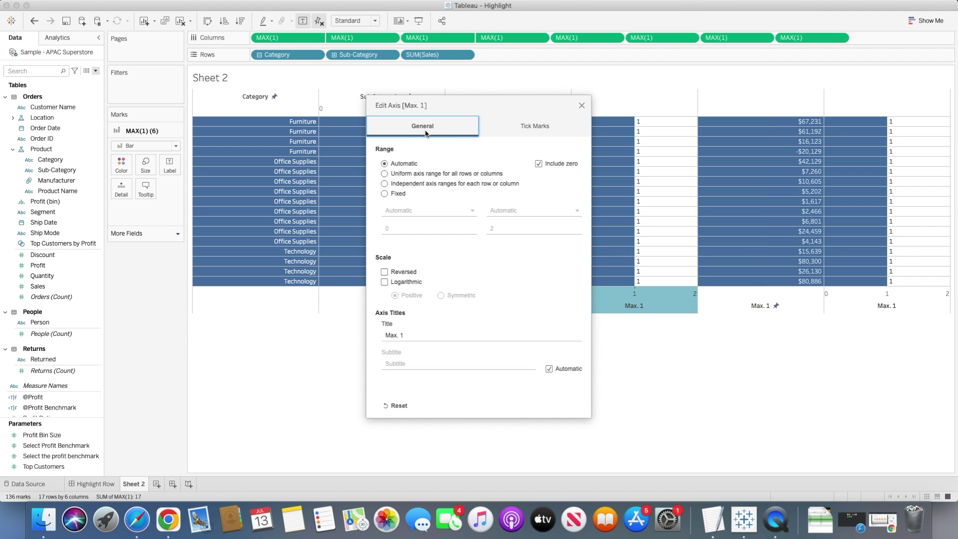
left_click(385, 194)
left_click(499, 228)
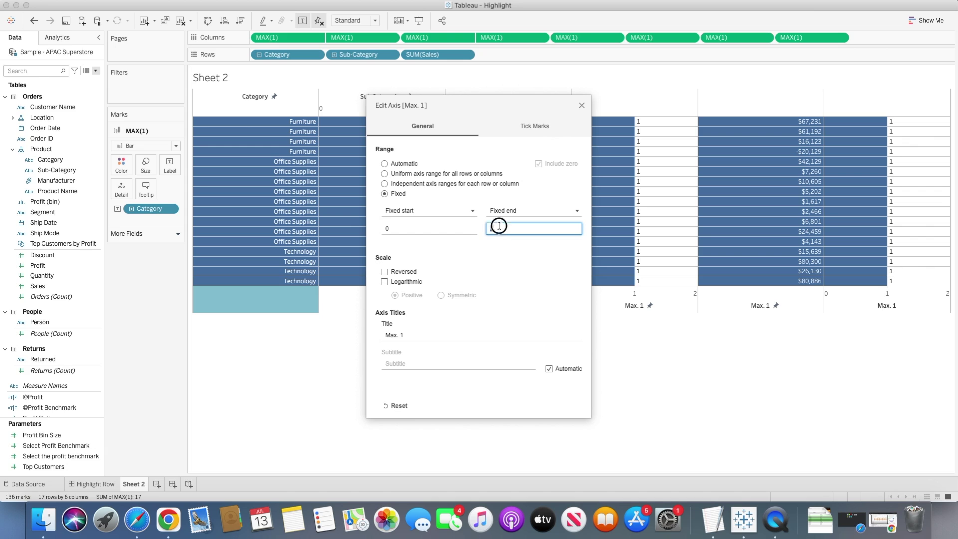
key("Tab")
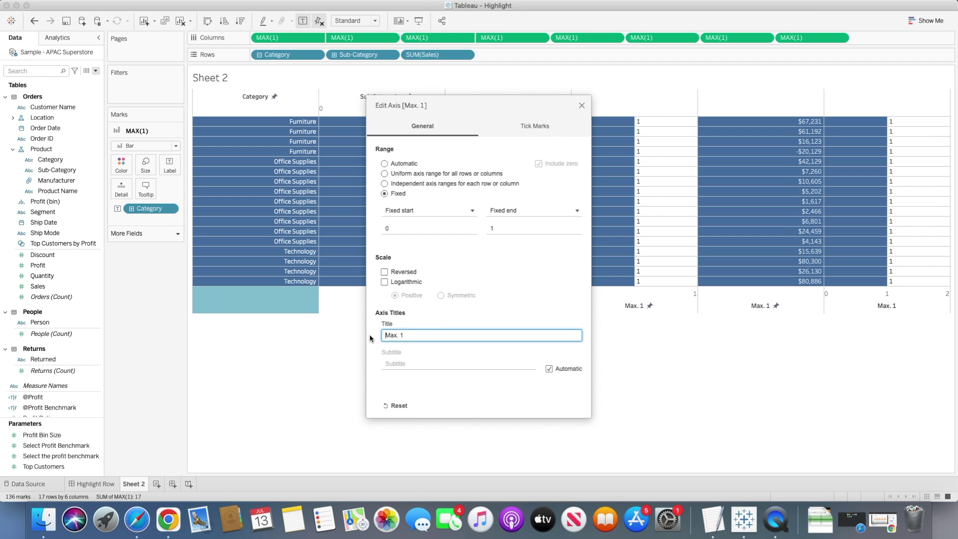
type("Sales")
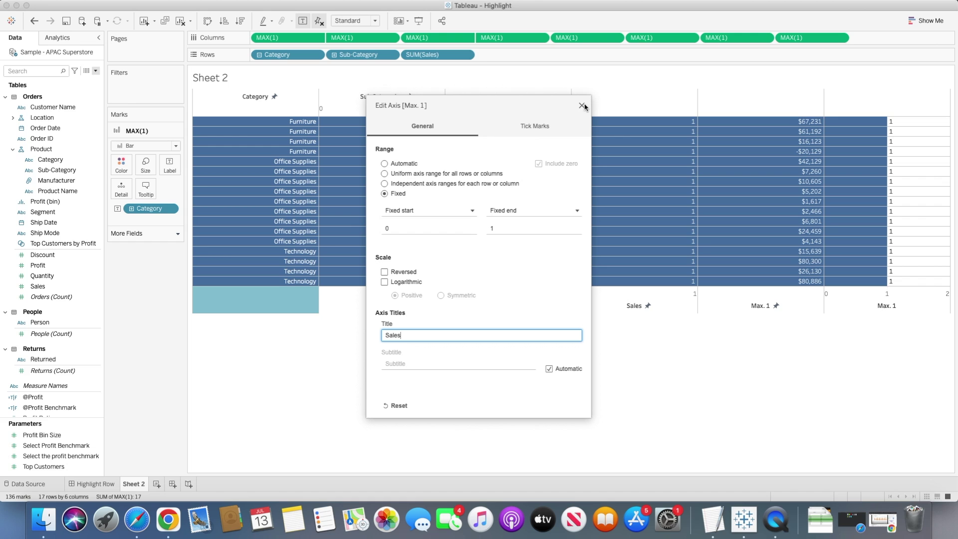
left_click(582, 105)
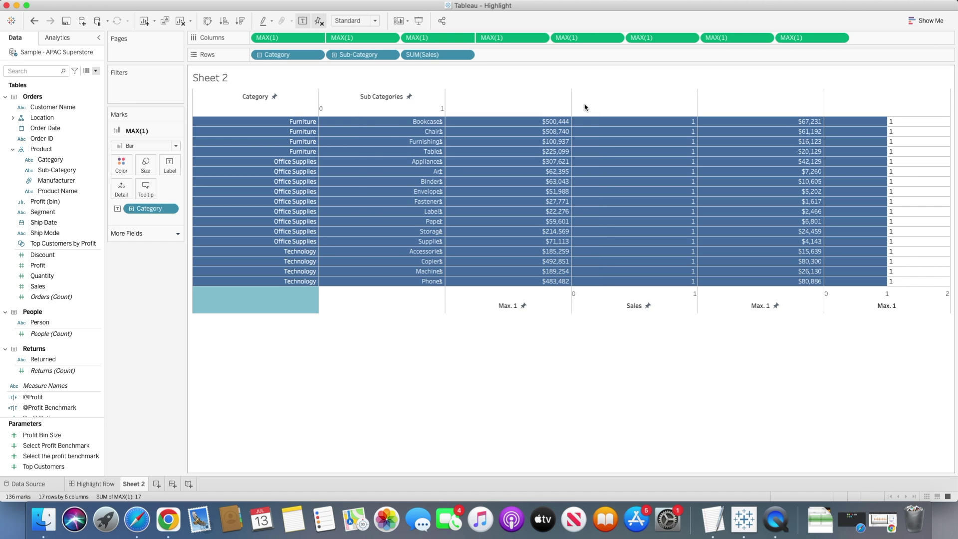
Combine the Sales duplicate with its original MAX(1) as a dual axis and synchronize the two axes
left_click(690, 37)
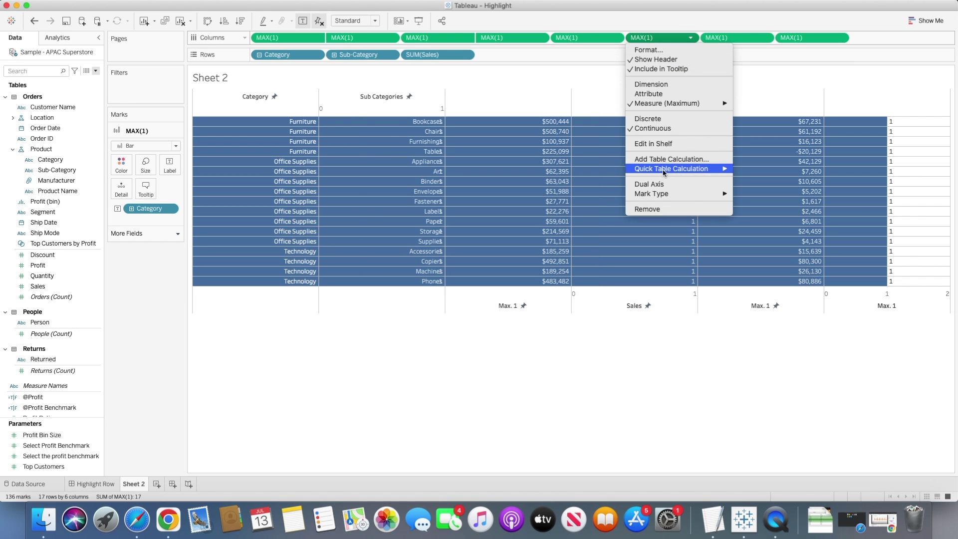
left_click(649, 185)
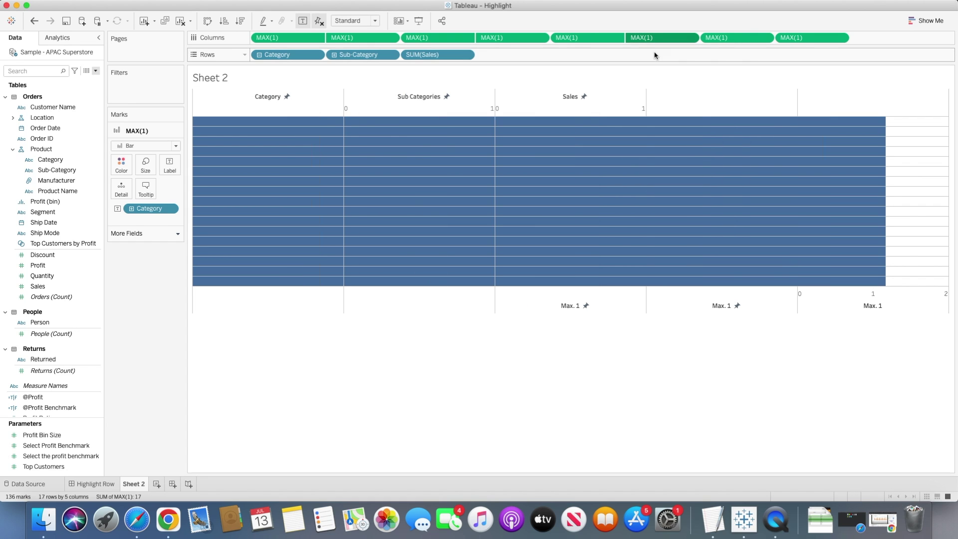
right_click(589, 111)
left_click(619, 166)
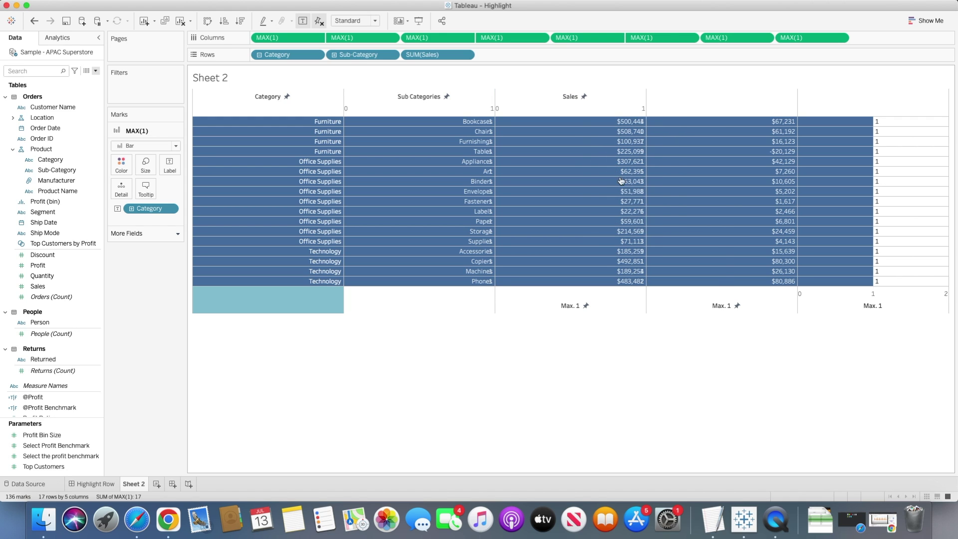
Remove the Max. 1 title from the lower axis of the Sales column
right_click(609, 306)
key("Escape")
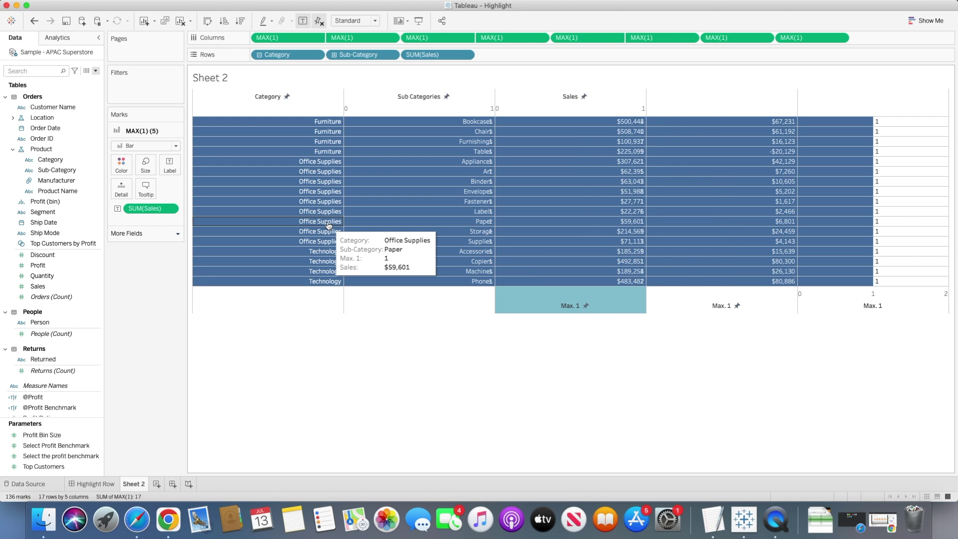
double_click(549, 300)
left_click(425, 335)
left_click_drag(406, 335, 381, 335)
key("BackSpace")
left_click(581, 106)
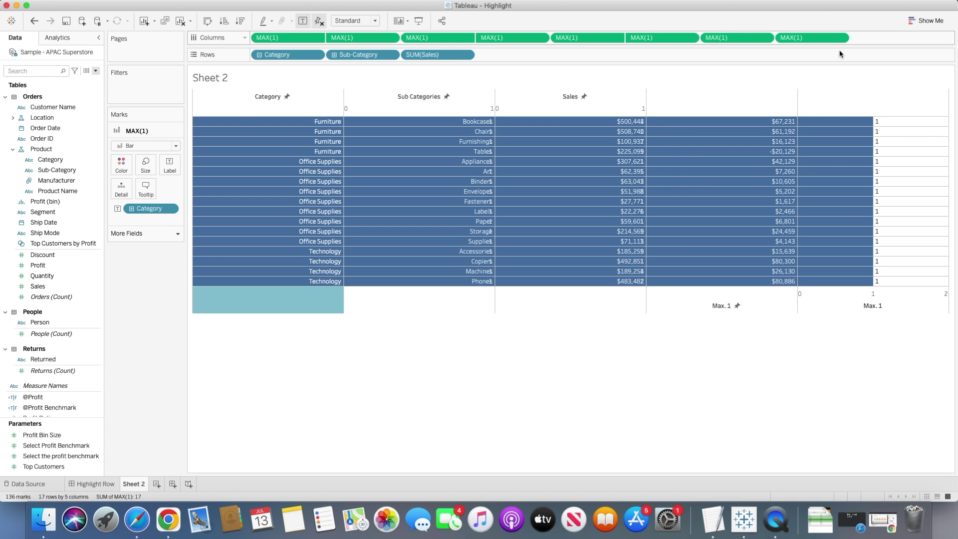
Title the duplicated profit axis Profit and fix its range from 0 to 1
right_click(838, 306)
left_click(854, 314)
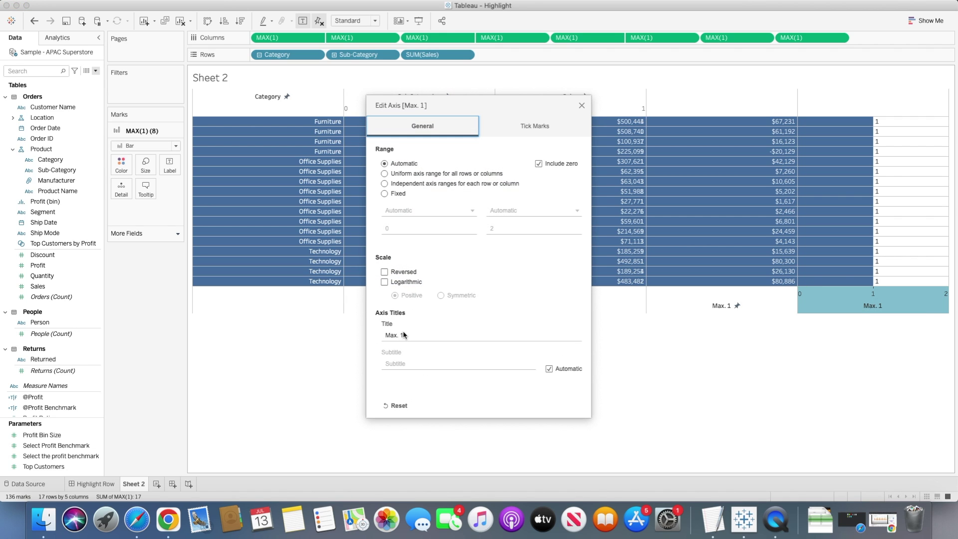
left_click(403, 334)
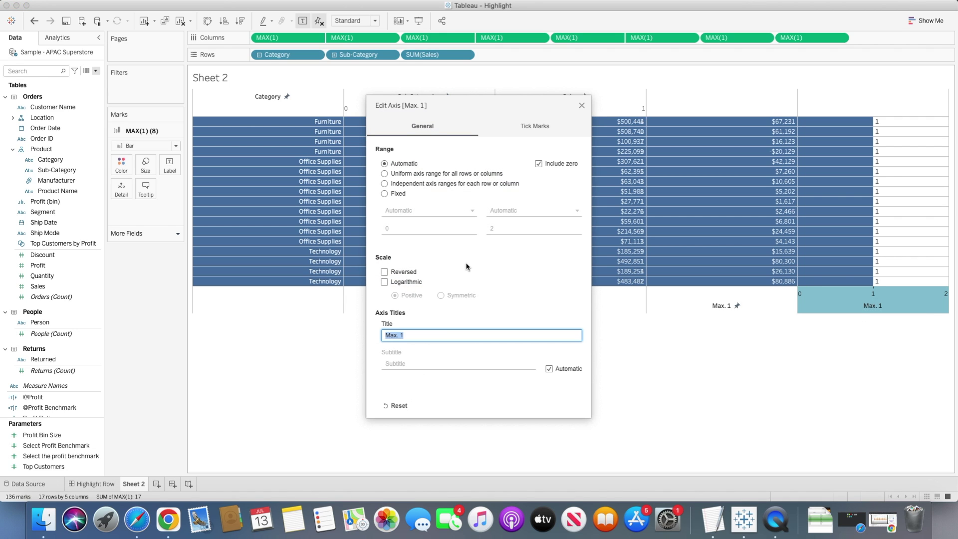
type("Profit")
left_click(384, 193)
left_click(500, 227)
type("1")
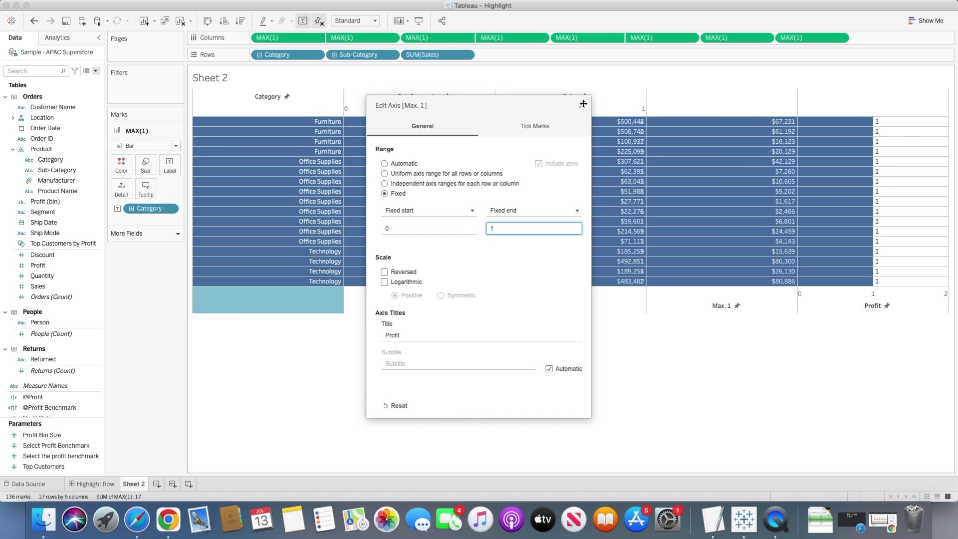
Set the major tick marks of the duplicated Profit axis to None
left_click(536, 126)
left_click(385, 184)
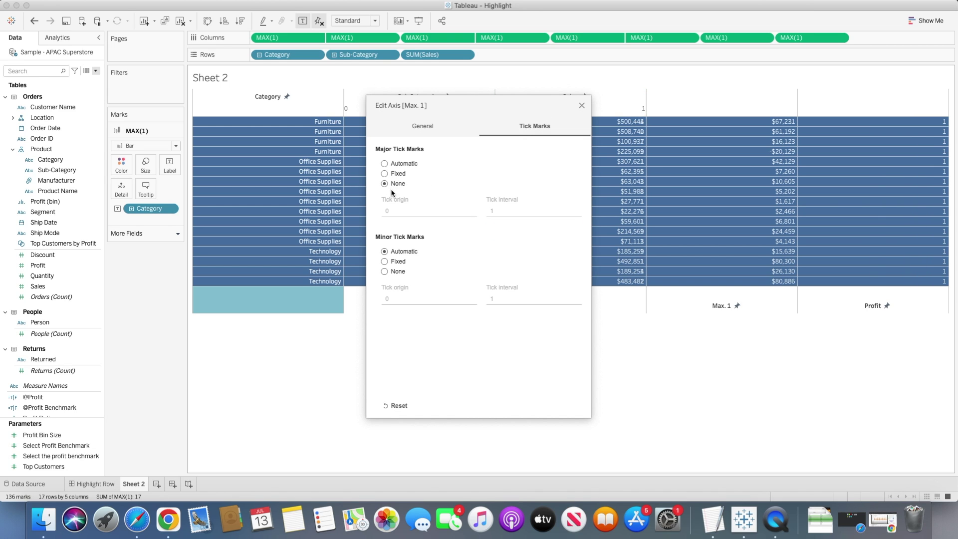
left_click(582, 106)
Combine the Profit duplicate with its original MAX(1) as a dual axis and synchronize the two axes
left_click(841, 38)
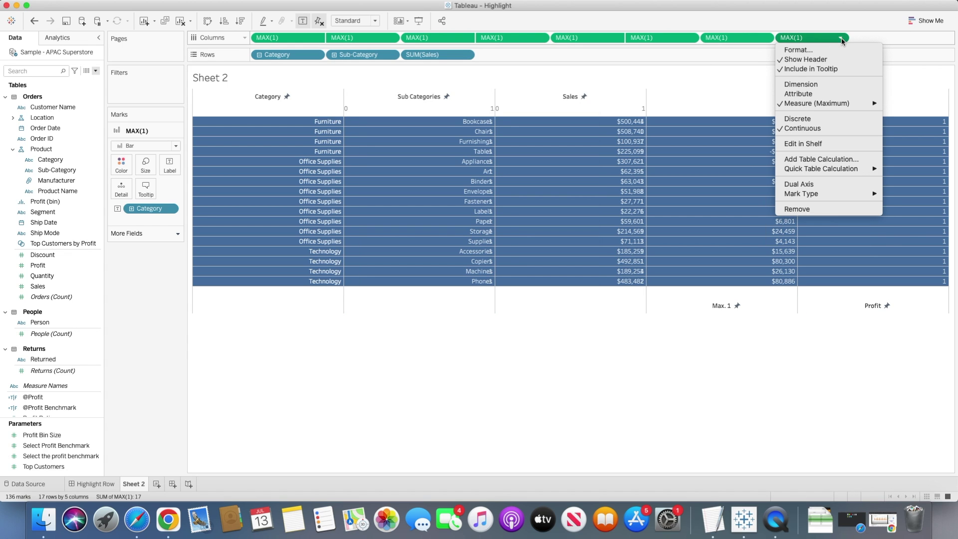
left_click(814, 185)
right_click(818, 109)
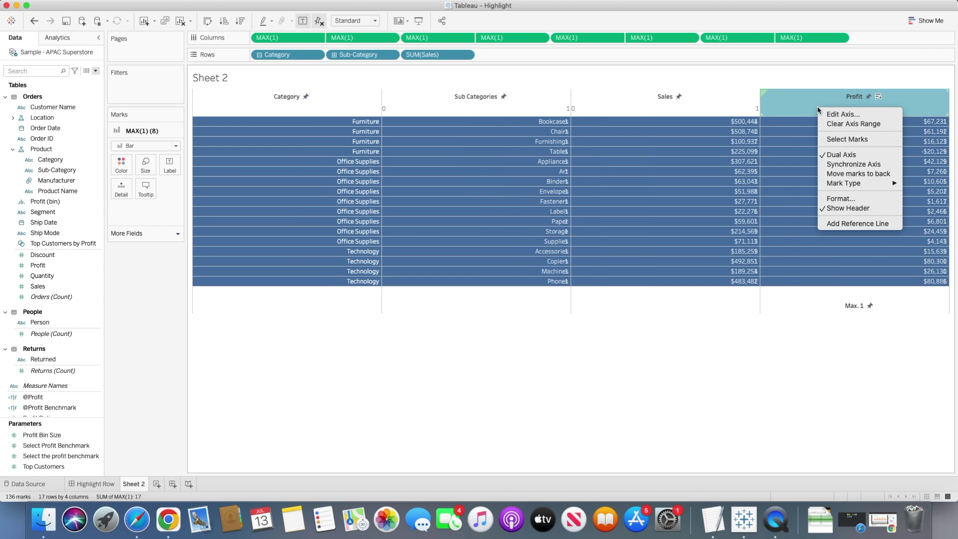
left_click(843, 167)
Remove the Max. 1 title from the lower axis of the Profit column
right_click(892, 297)
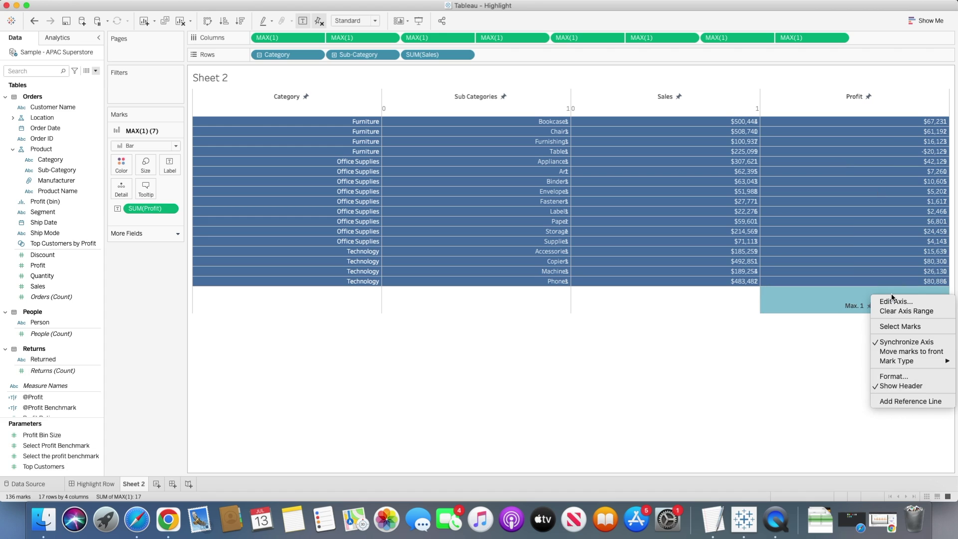
mouse_move(899, 366)
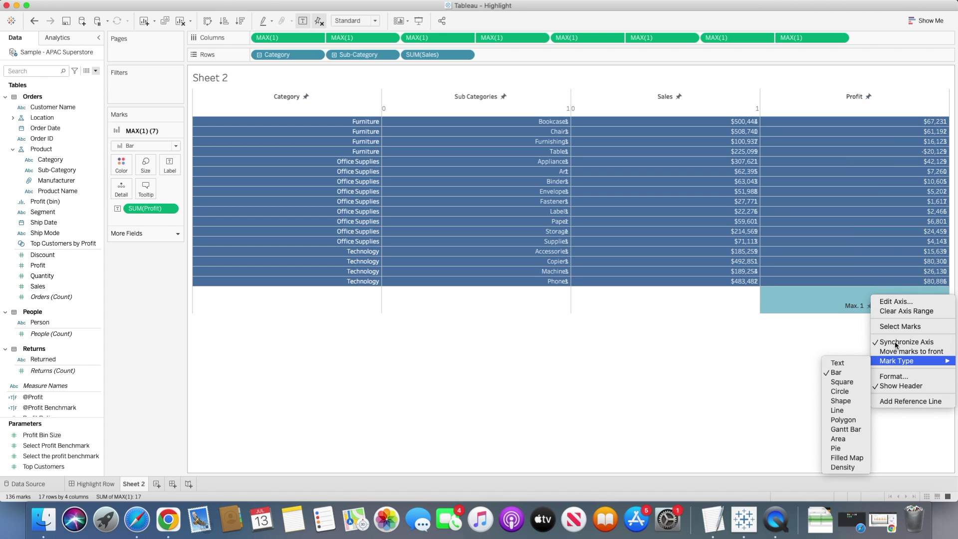
left_click(893, 302)
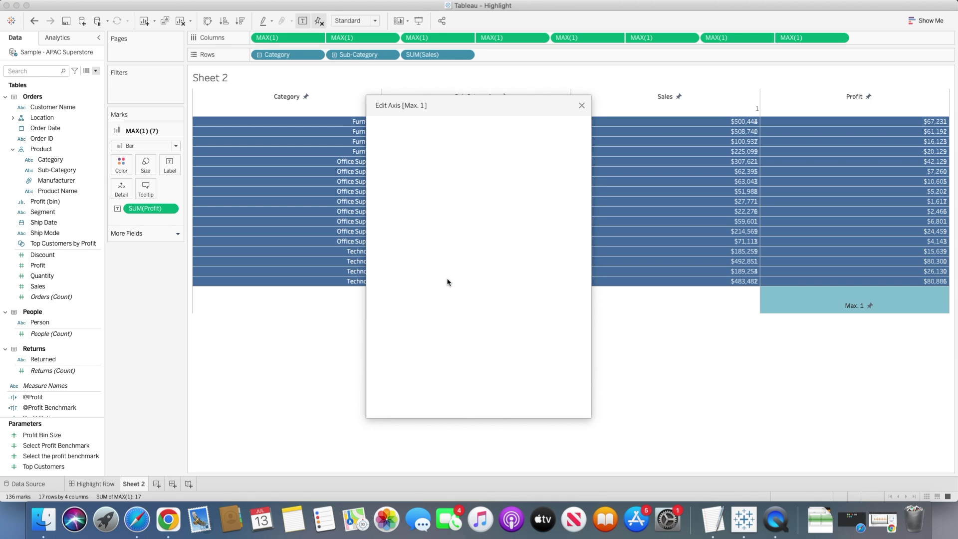
triple_click(409, 334)
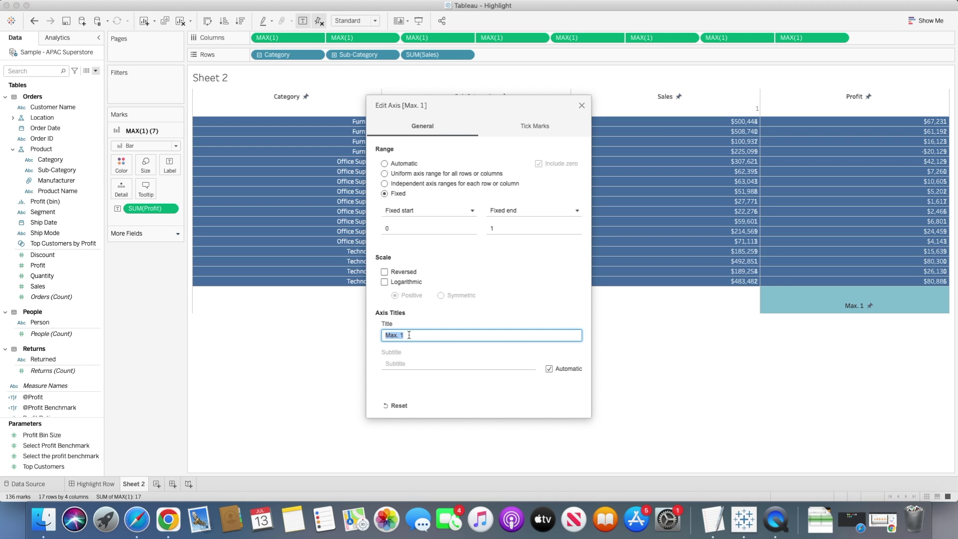
key("BackSpace")
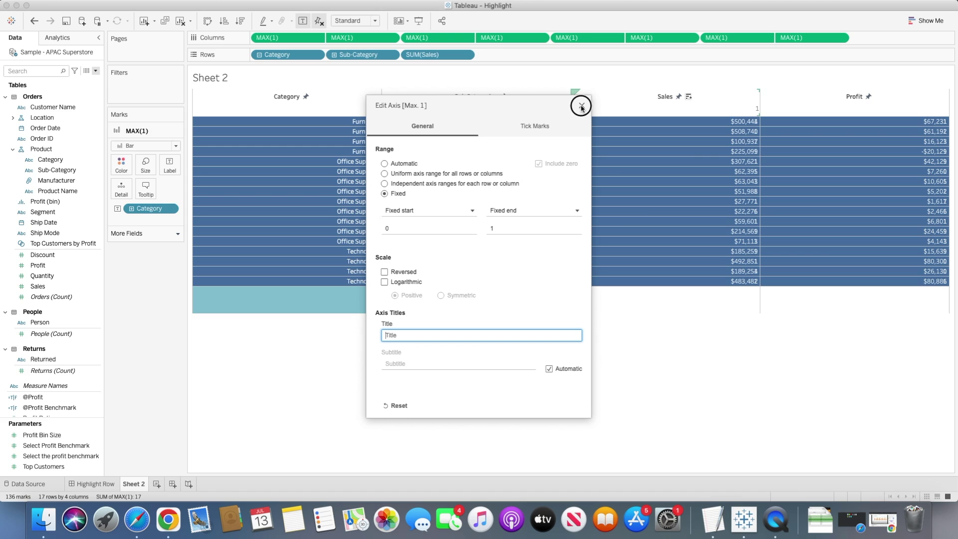
left_click(582, 106)
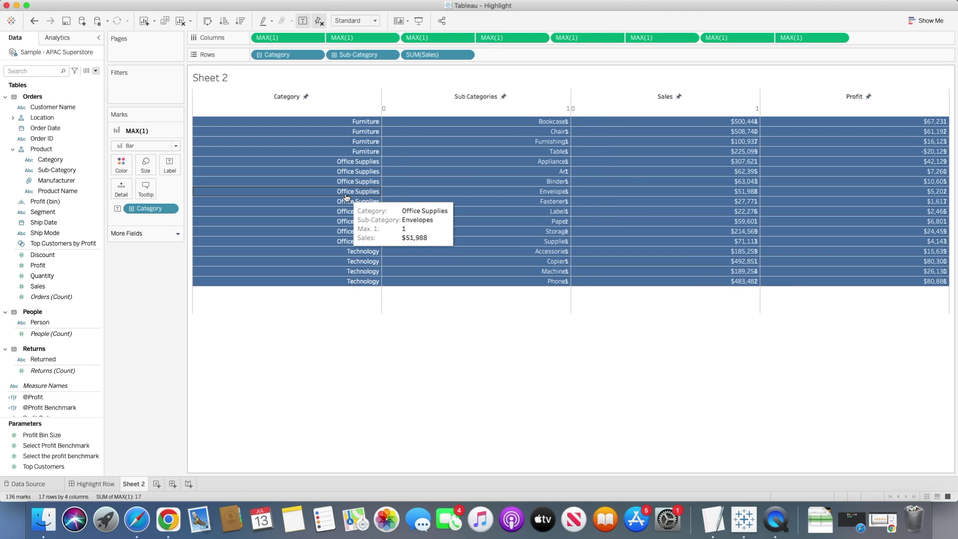
left_click(178, 235)
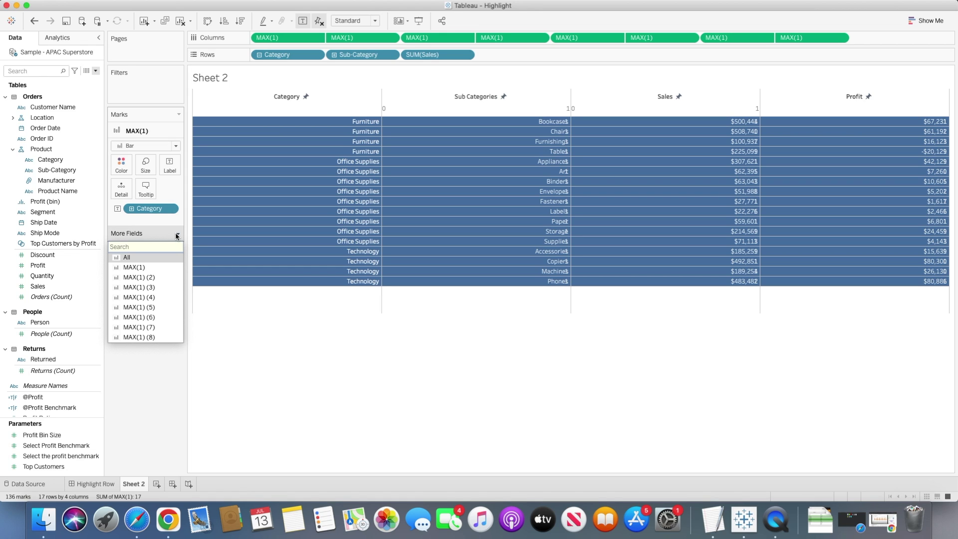
left_click(127, 258)
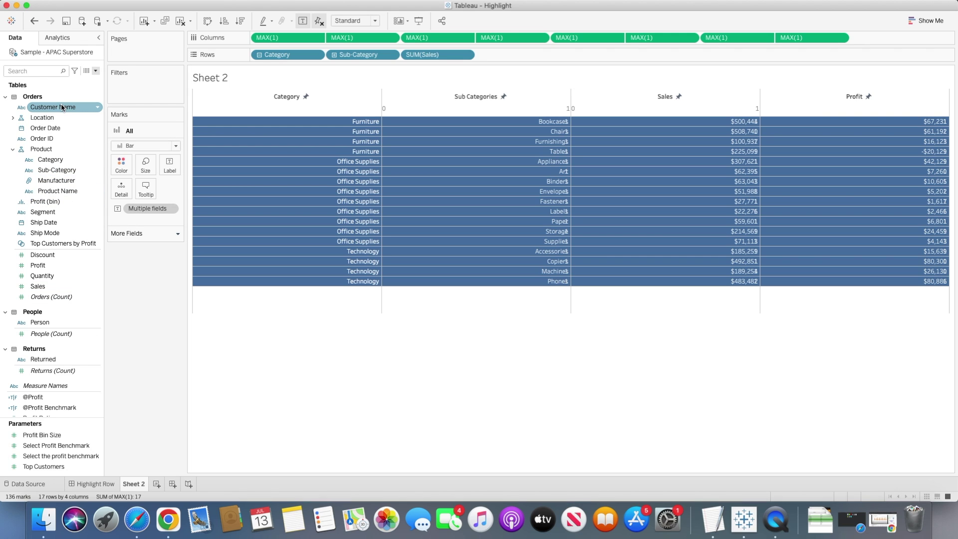
left_click(75, 75)
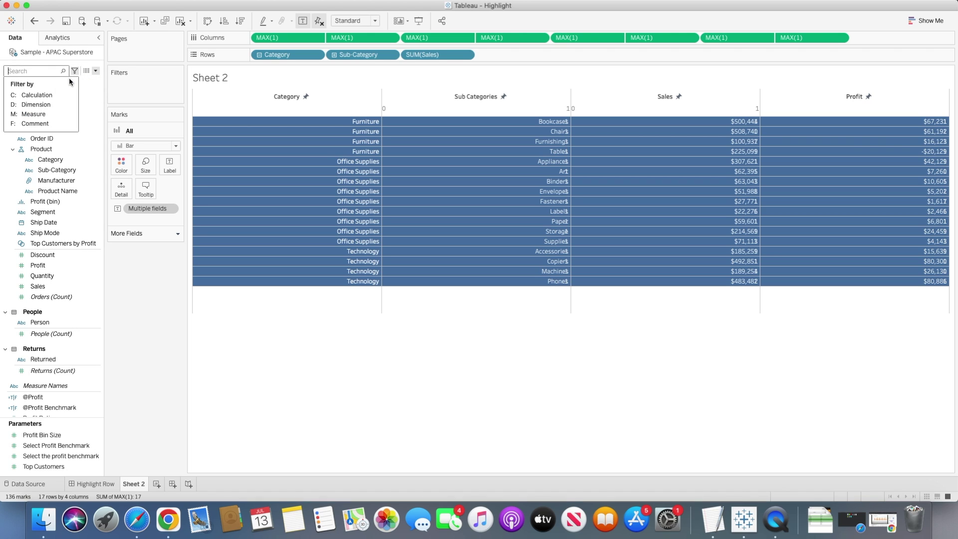
left_click(43, 93)
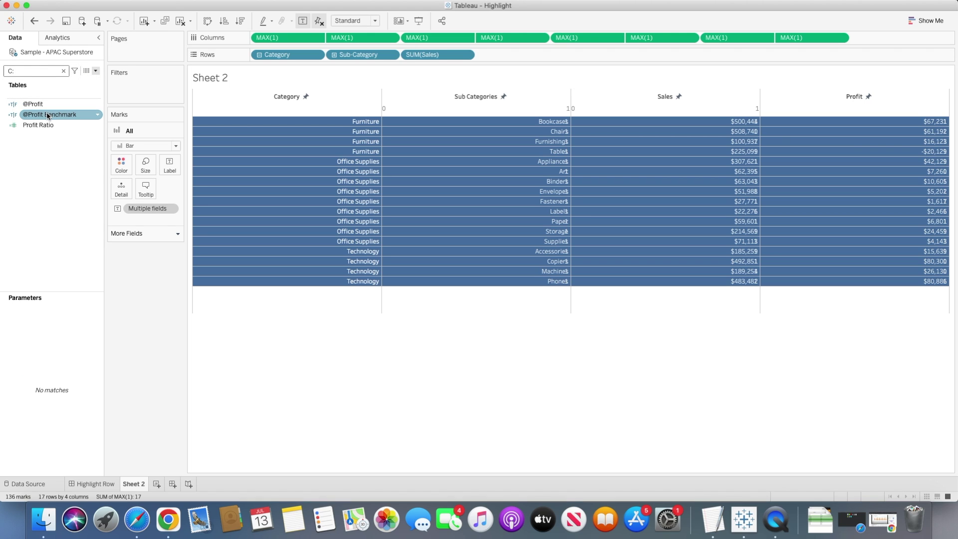
left_click_drag(46, 116, 119, 167)
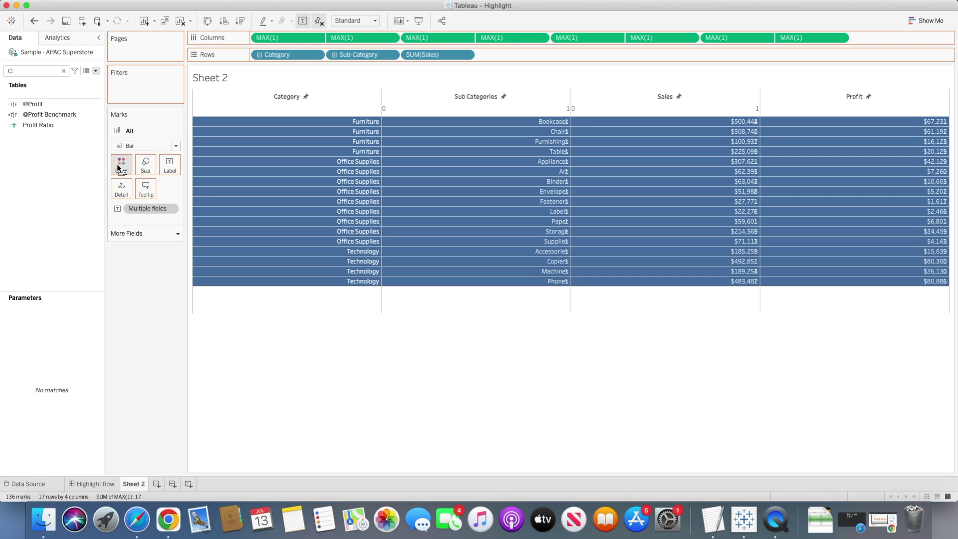
left_click_drag(119, 168, 118, 168)
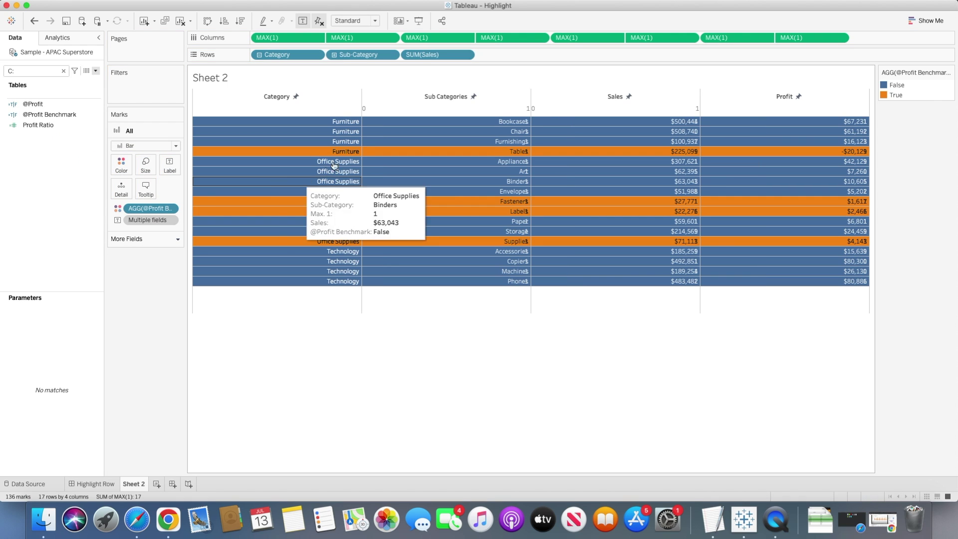
left_click(885, 94)
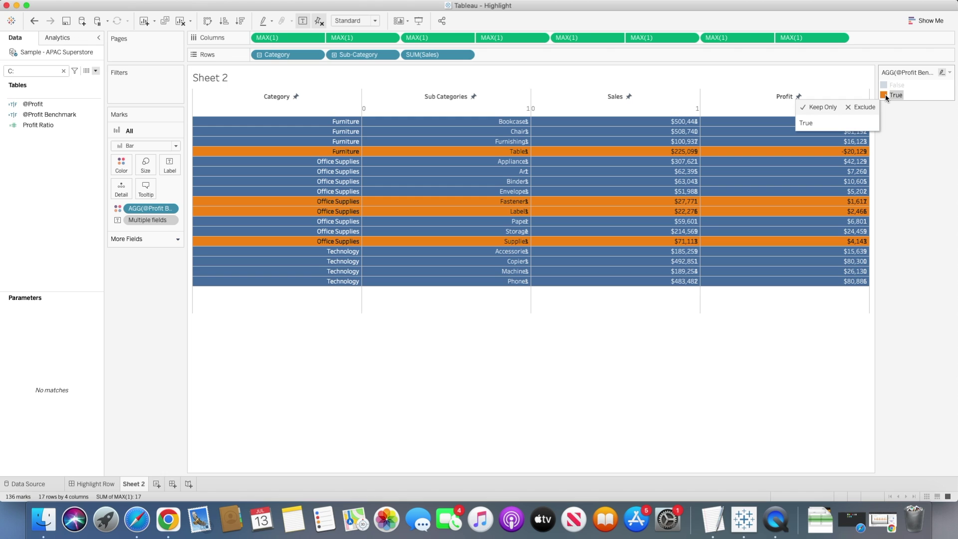
double_click(885, 94)
left_click(497, 290)
Assign white from the Apple color list to the False value and apply the benchmark colors
left_click(359, 177)
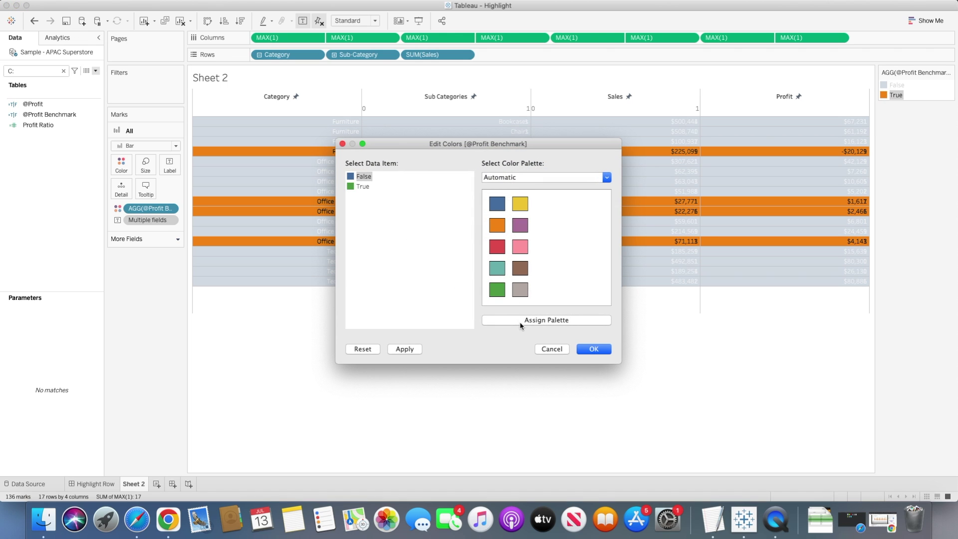
left_click(359, 179)
double_click(353, 179)
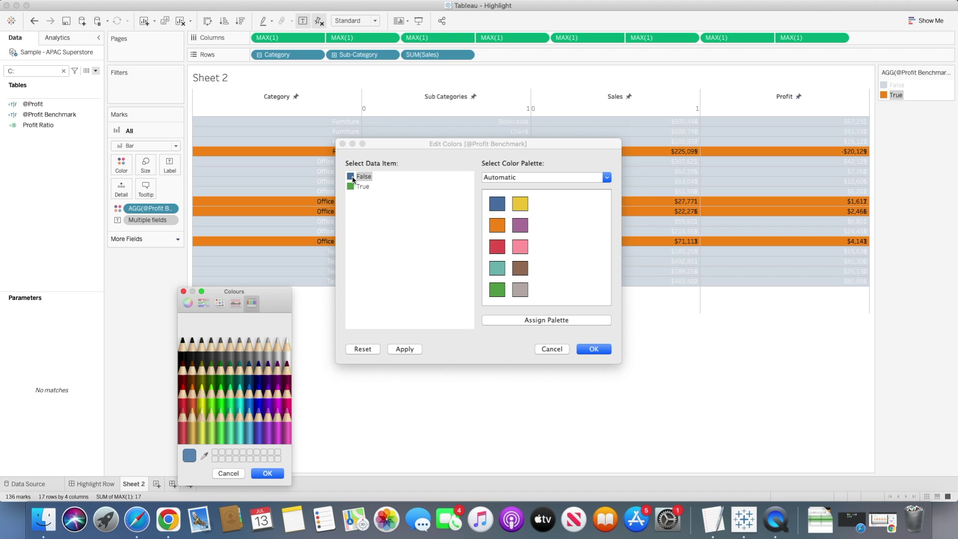
left_click(204, 303)
left_click(186, 305)
left_click(219, 303)
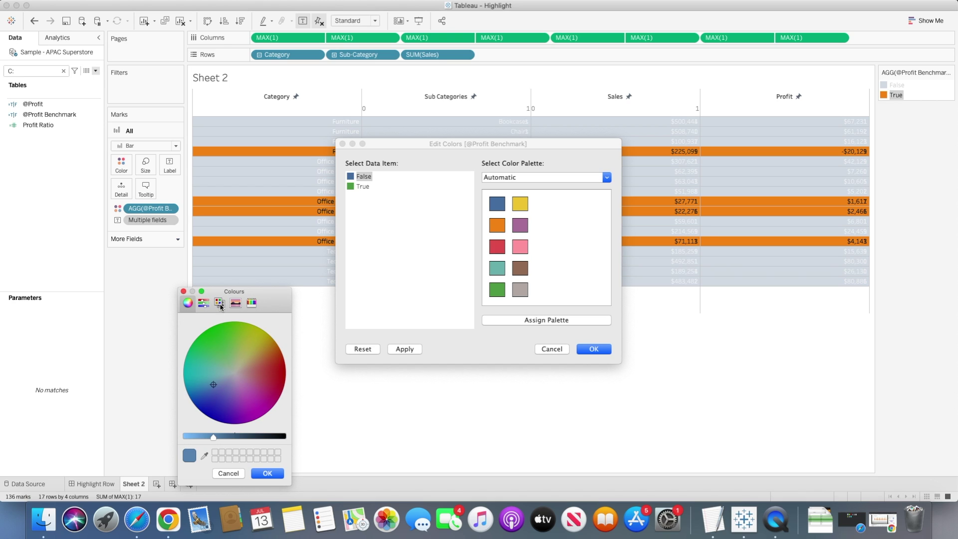
scroll(226, 408, "down", 2)
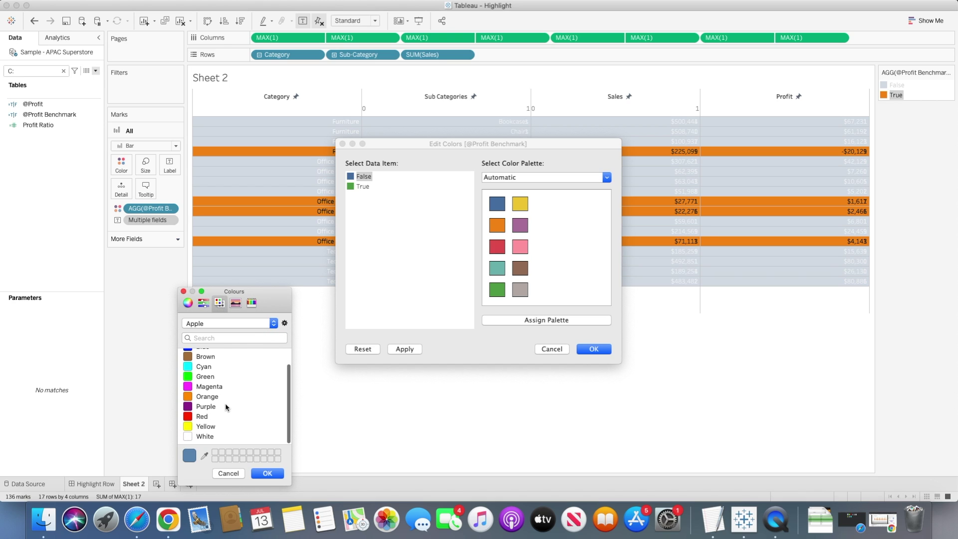
left_click(200, 439)
left_click(264, 472)
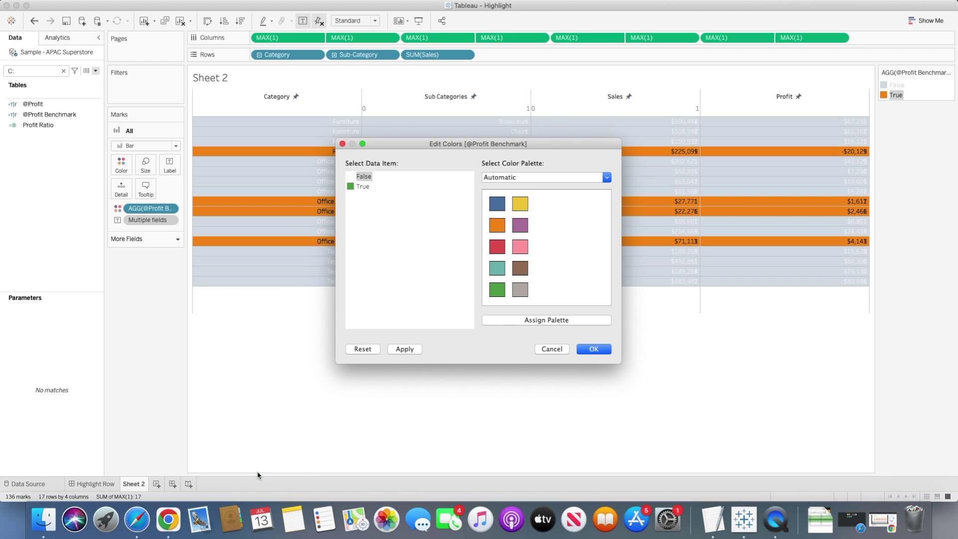
left_click(593, 349)
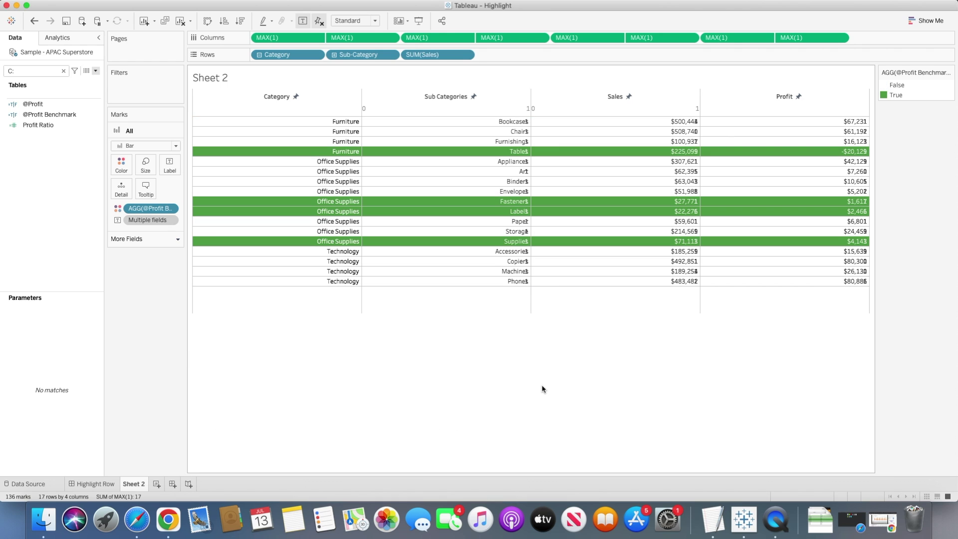
Clear the calculation filter from the field list and label the fourth MAX(1) marks with Sub-Category
mouse_move(533, 251)
mouse_move(526, 126)
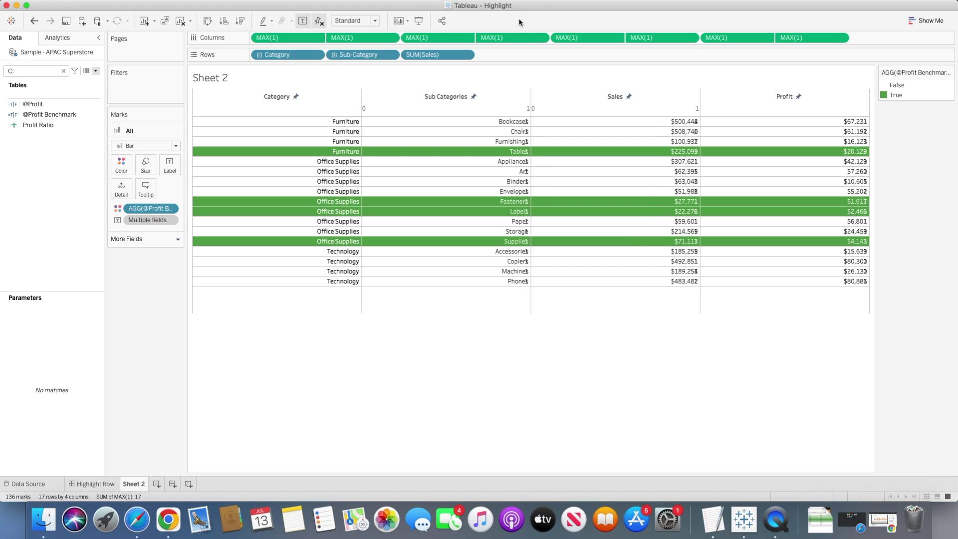
left_click(520, 39)
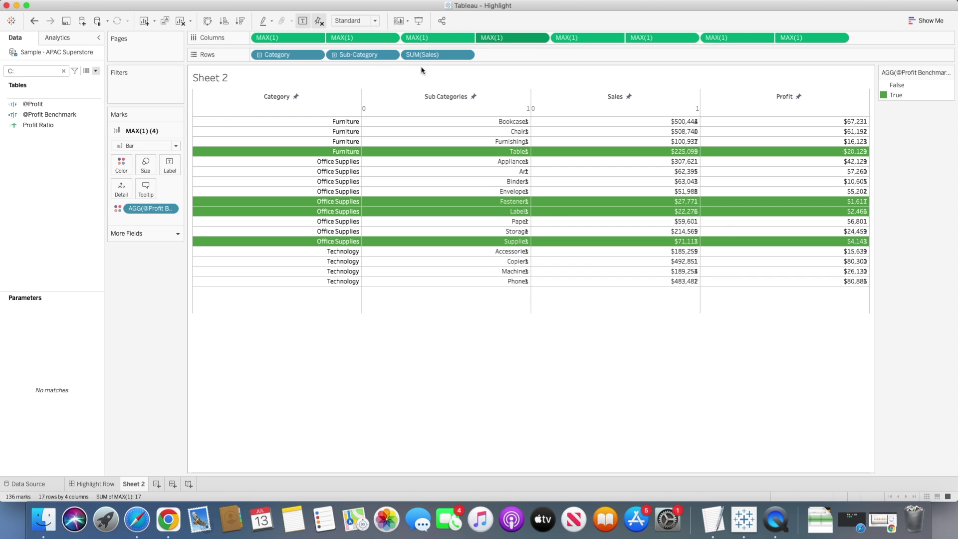
left_click(62, 71)
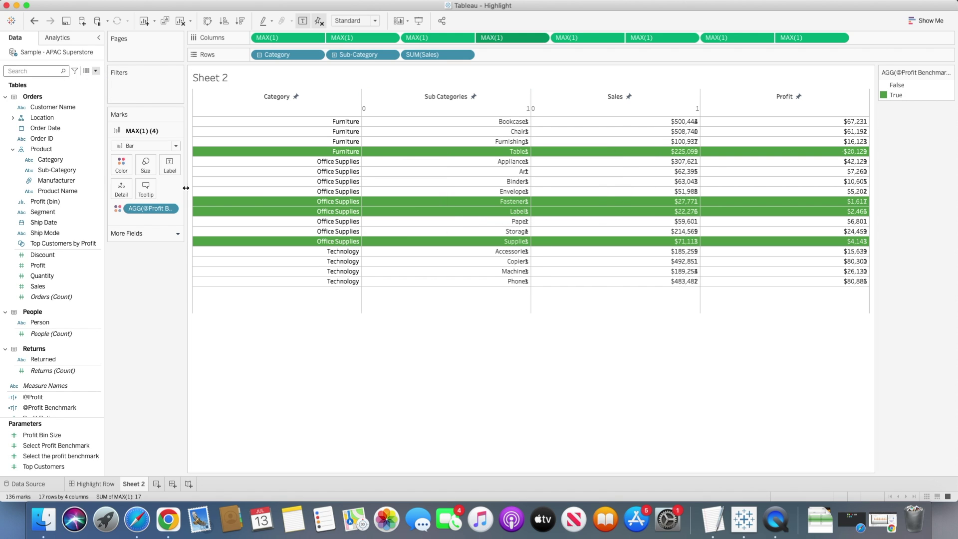
left_click(65, 171)
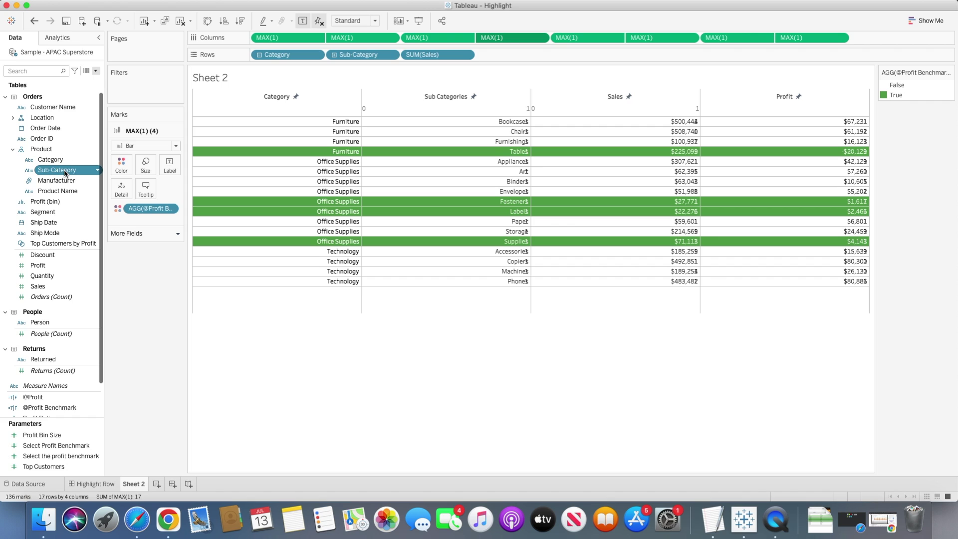
left_click_drag(69, 173, 170, 164)
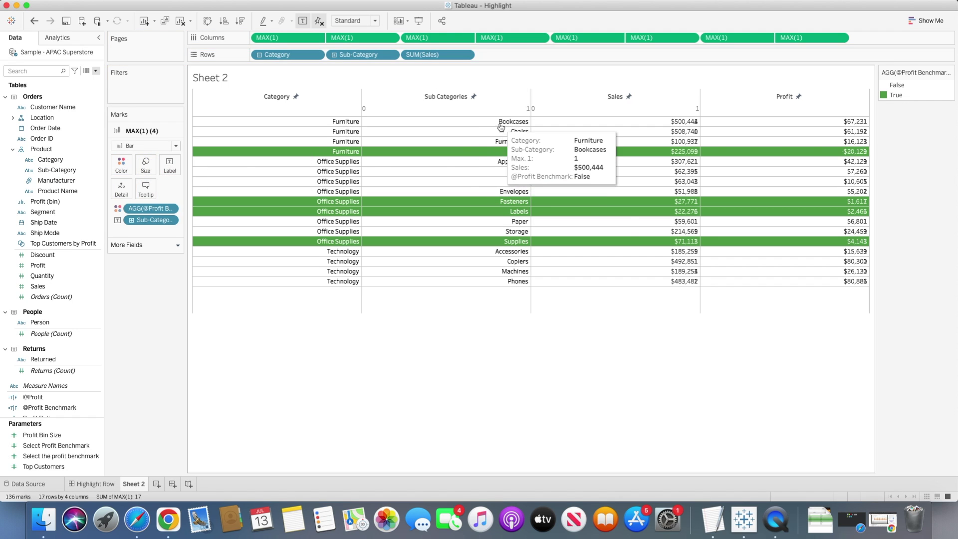
Label the sixth MAX(1) marks with Sales and the eighth MAX(1) marks with Profit
left_click(648, 38)
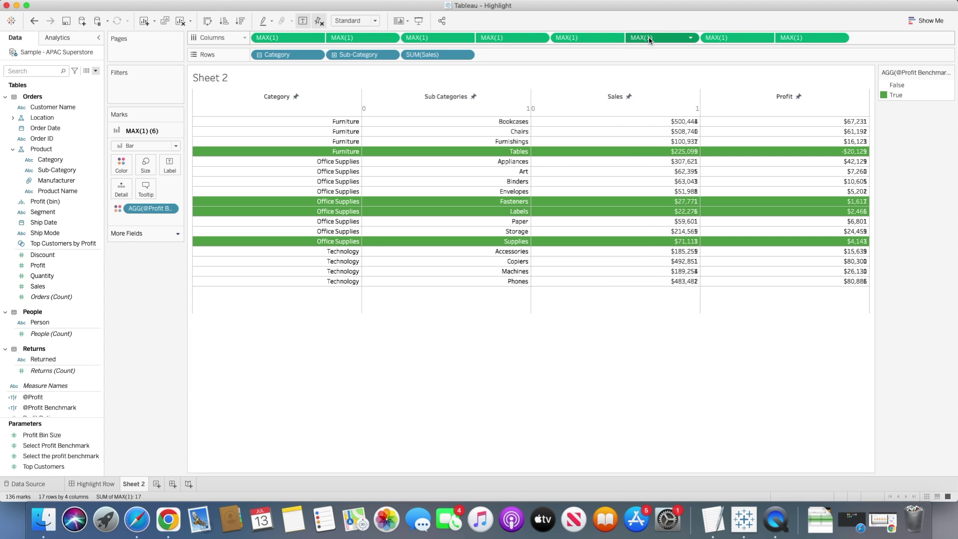
left_click_drag(38, 287, 170, 164)
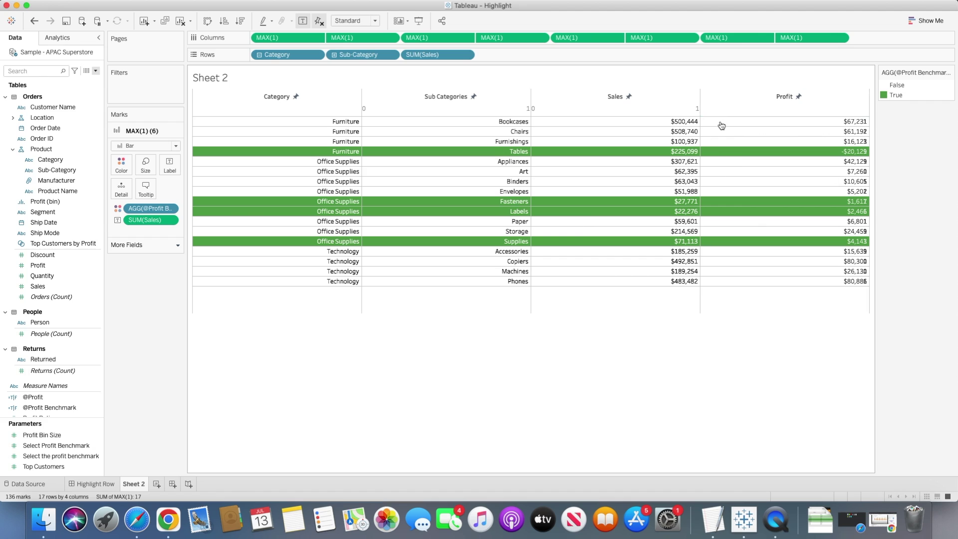
left_click(800, 38)
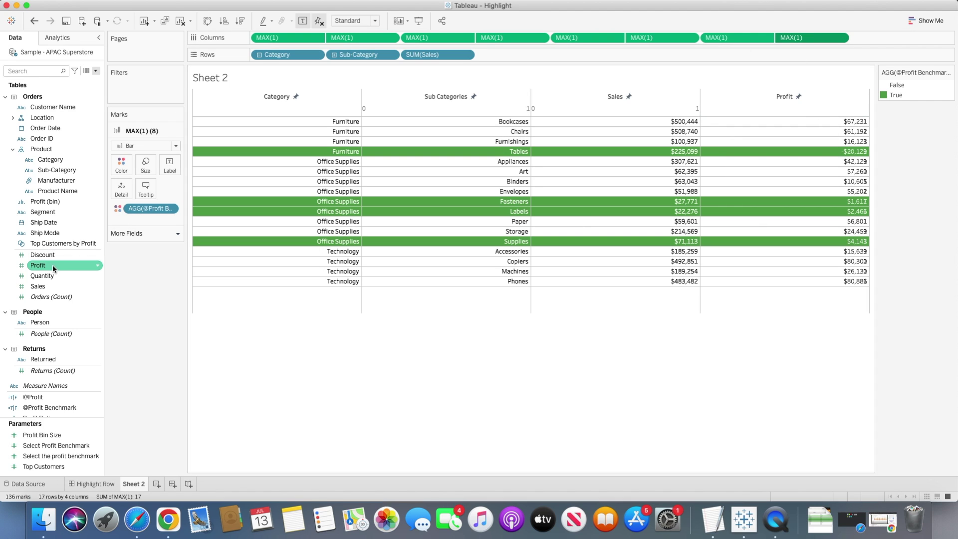
left_click_drag(54, 269, 170, 171)
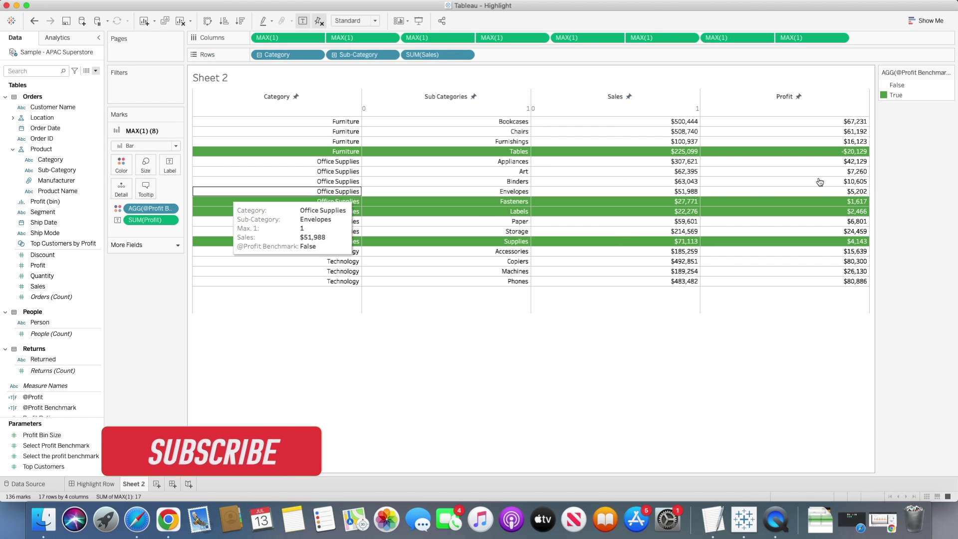
Set the sheet's column divider border for headers to None
right_click(280, 309)
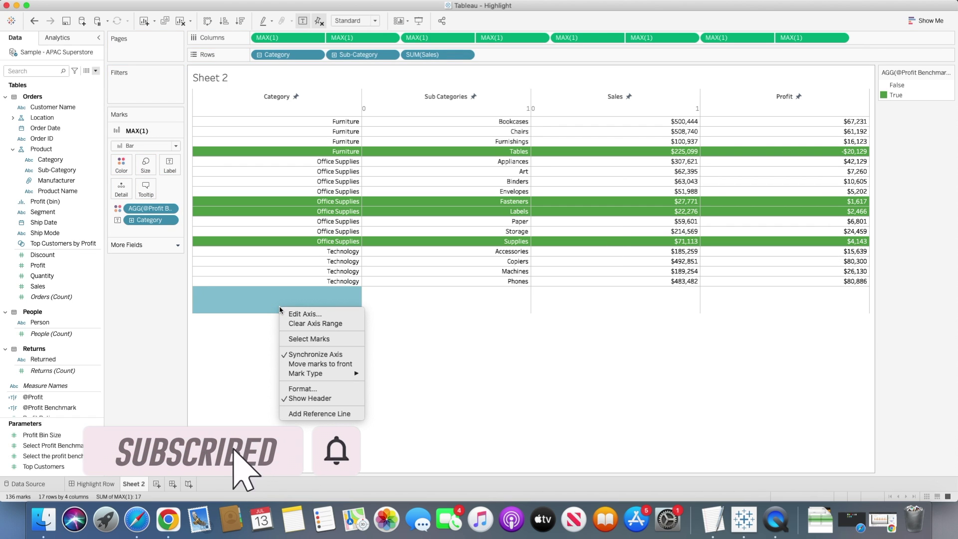
left_click(302, 388)
left_click(49, 55)
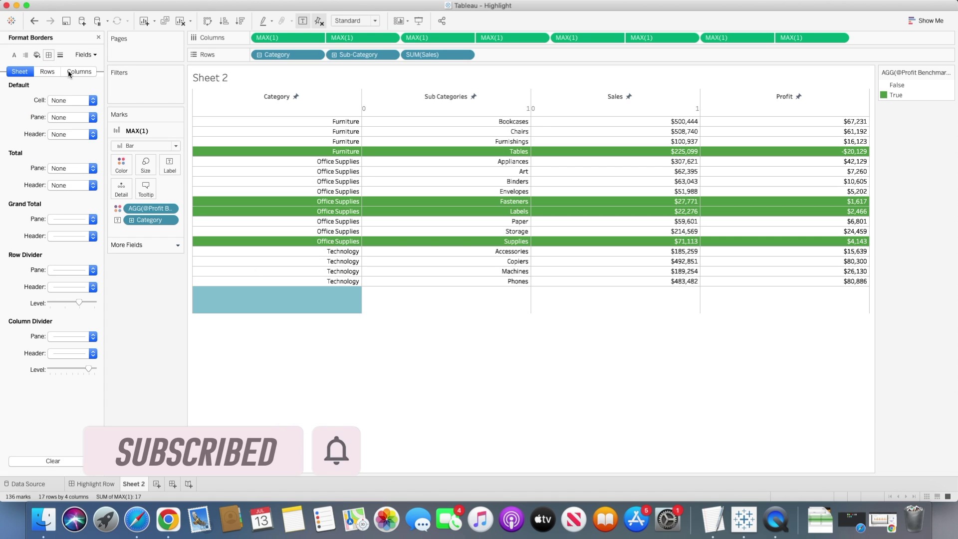
left_click(59, 352)
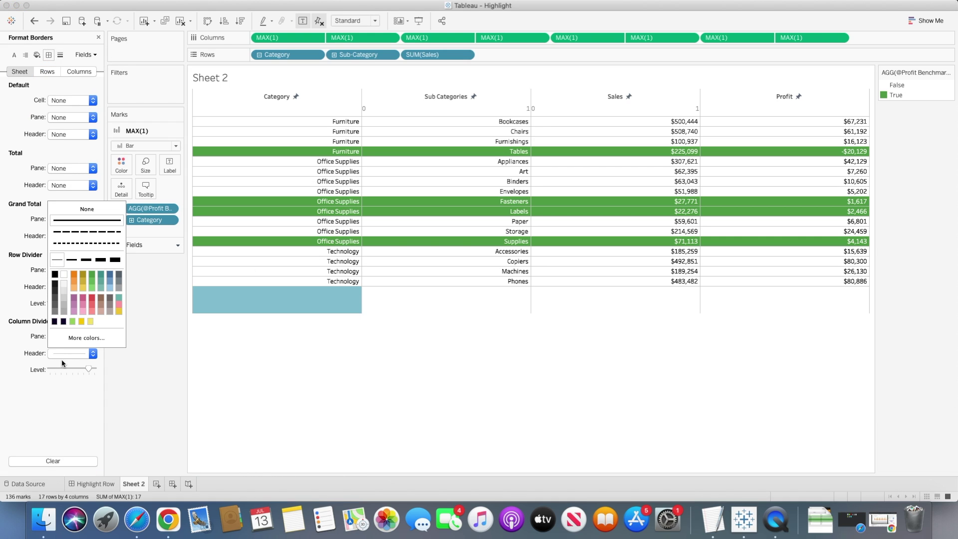
left_click(75, 209)
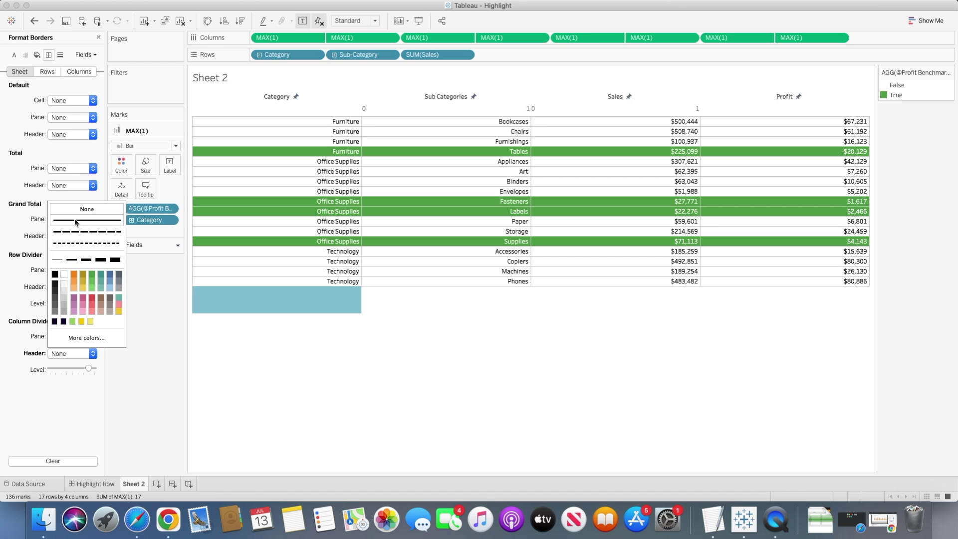
Set the sheet's row divider border for headers to None
left_click(13, 290)
left_click(62, 287)
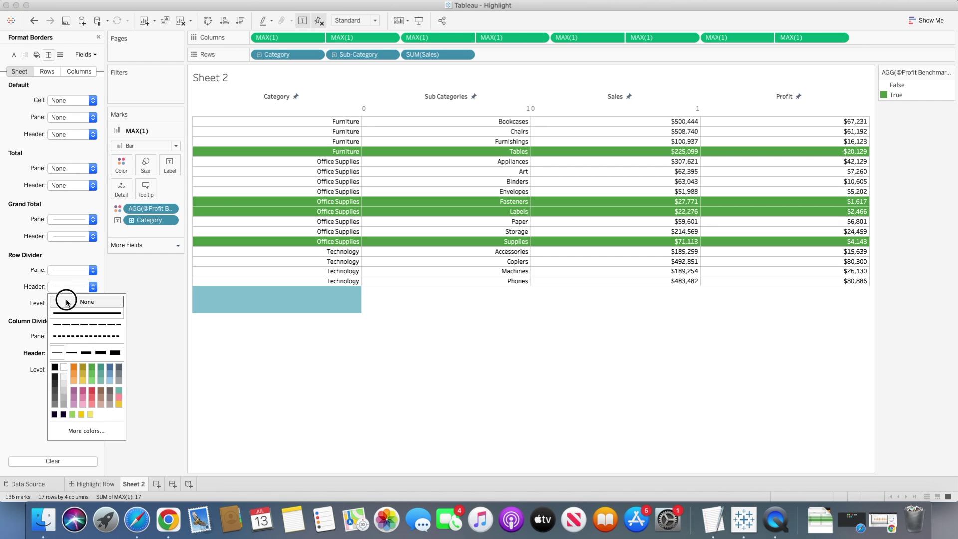
left_click(62, 299)
left_click(331, 402)
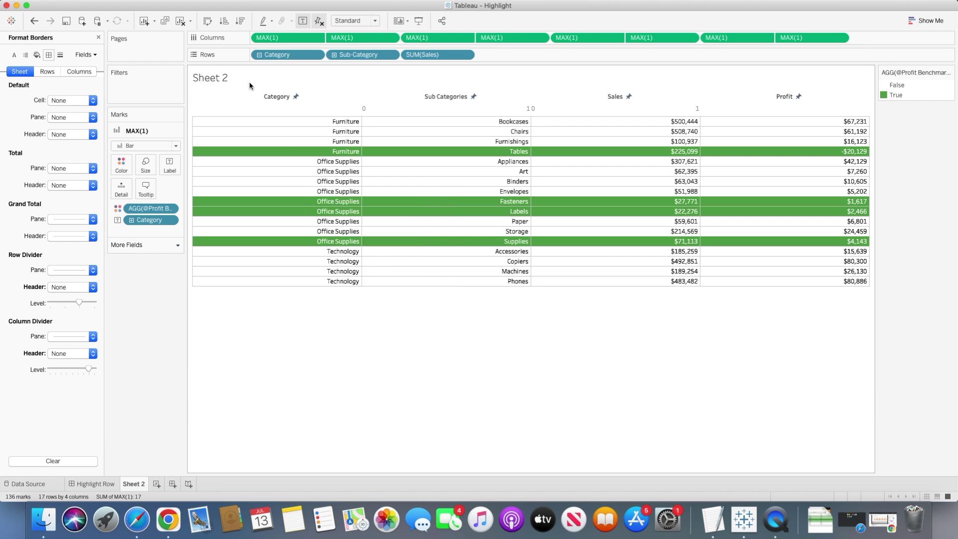
Format the column axis header font as bold, size 12, starting from the Category axis
right_click(262, 103)
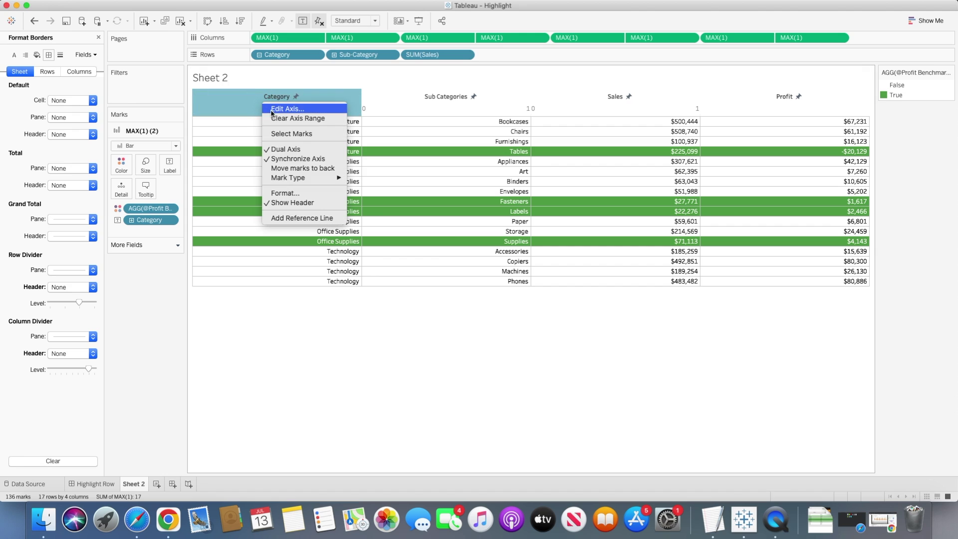
left_click(287, 193)
left_click(66, 102)
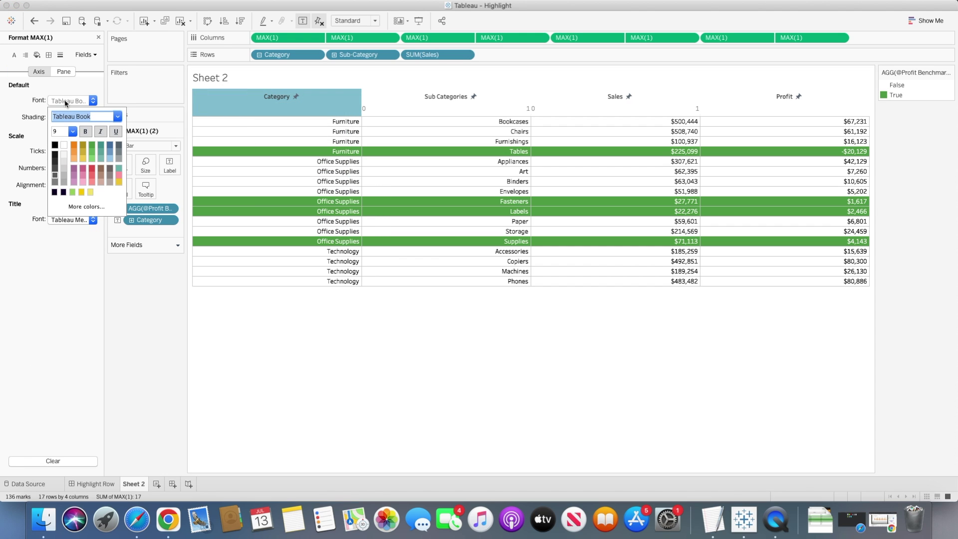
left_click(86, 131)
left_click(73, 131)
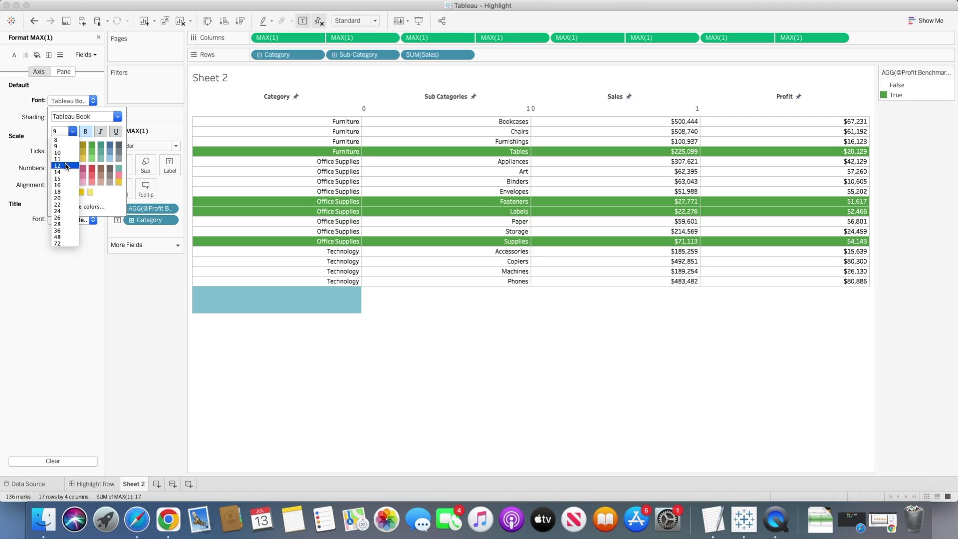
left_click(66, 165)
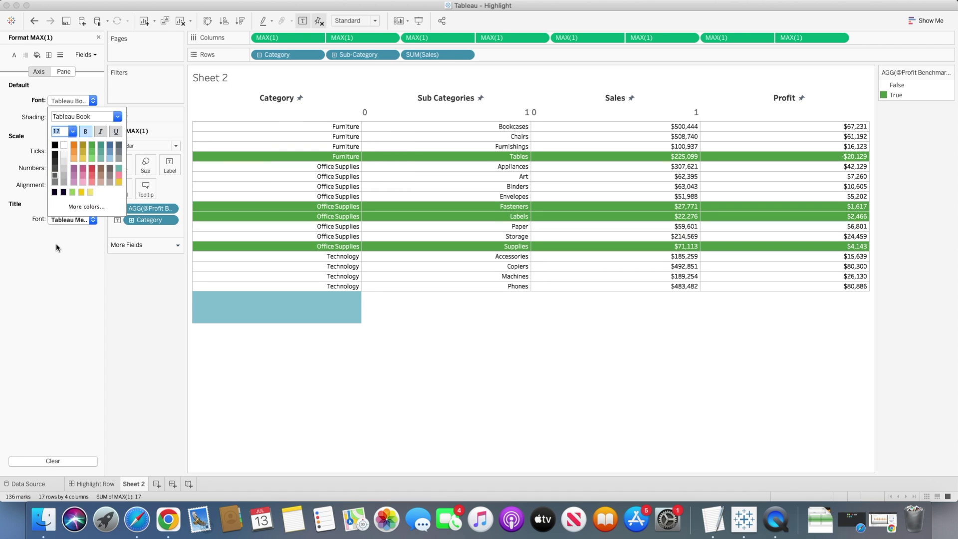
left_click(56, 244)
Set the default worksheet font size to 10
right_click(289, 194)
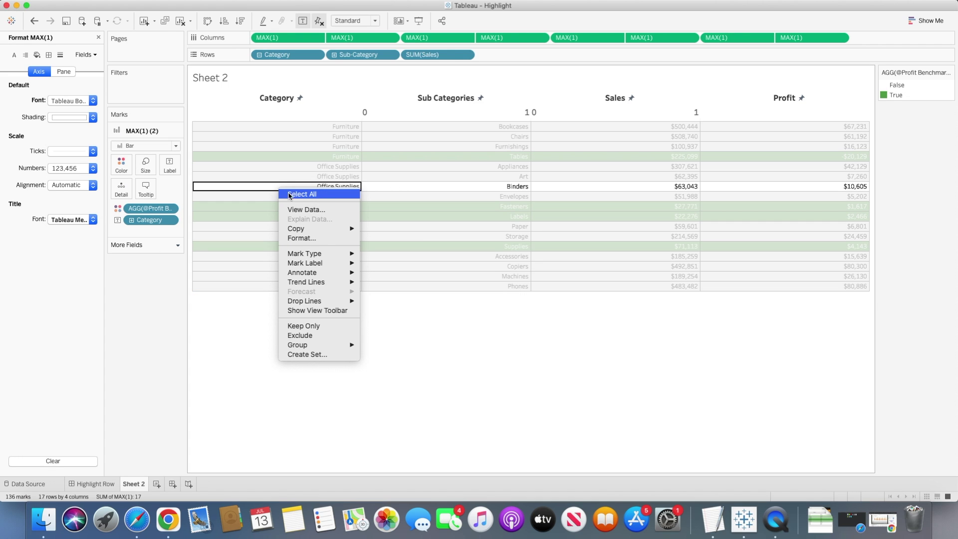
left_click(295, 238)
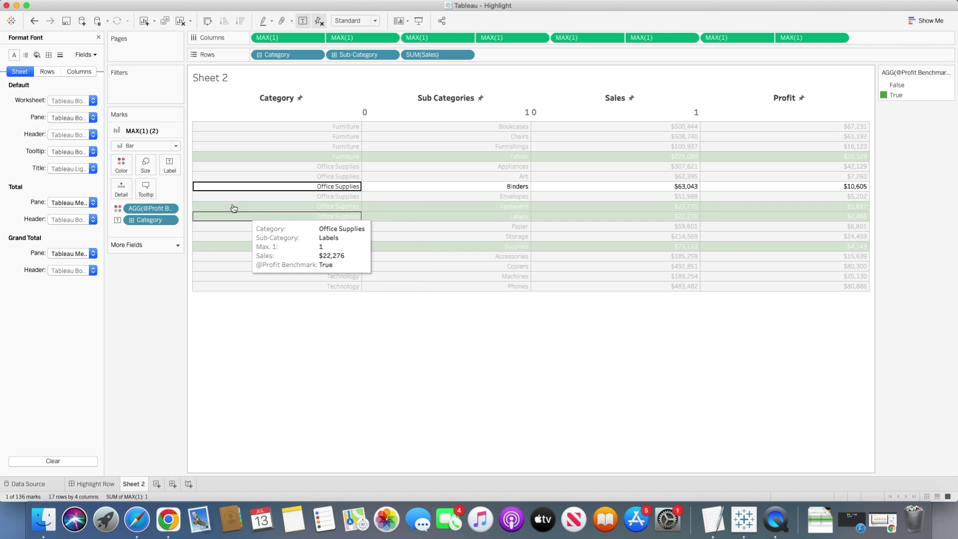
left_click(92, 101)
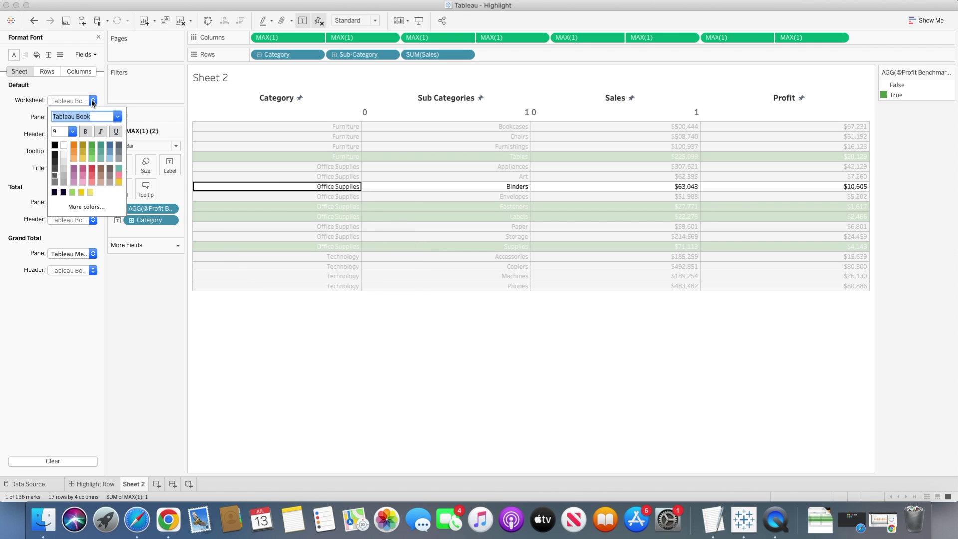
left_click(72, 132)
left_click(59, 152)
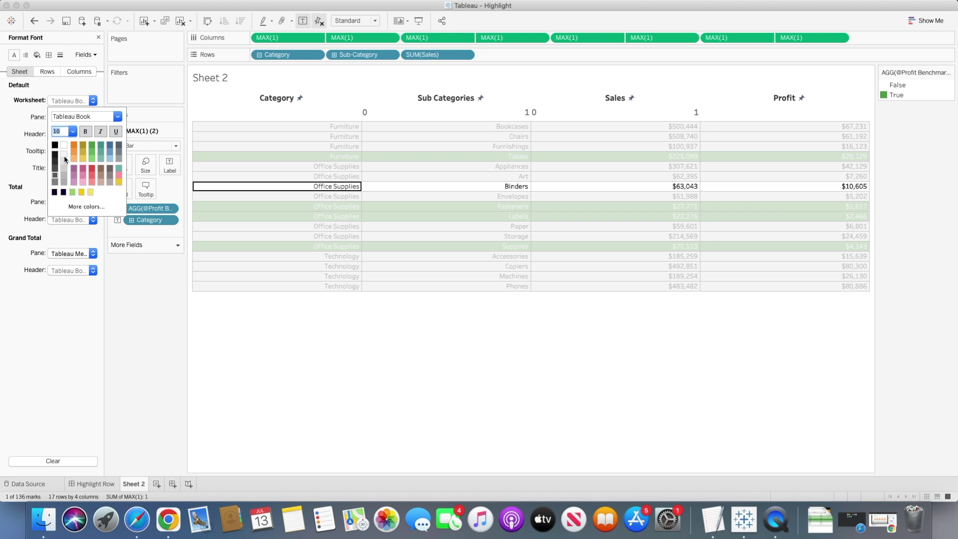
left_click(354, 358)
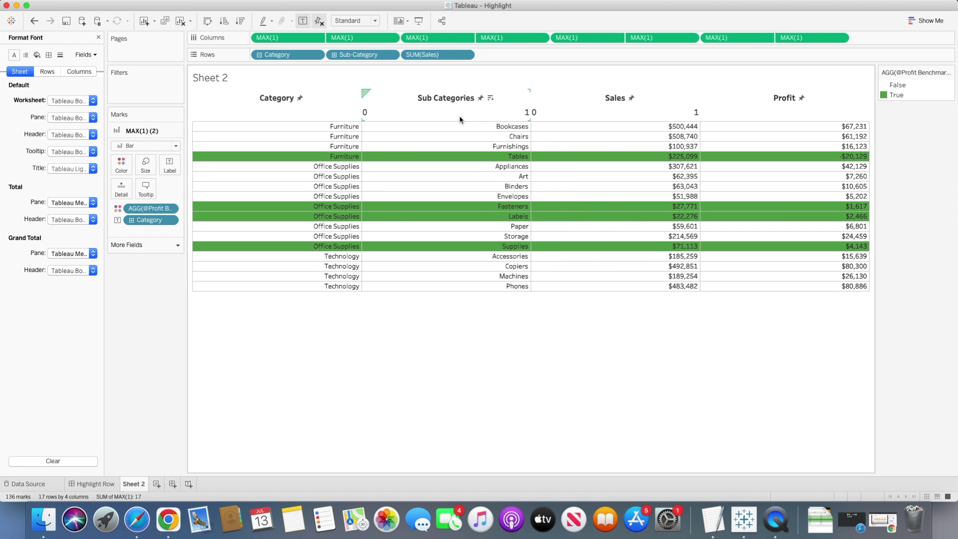
Set the Sub Categories axis's major and minor tick marks to None
right_click(396, 113)
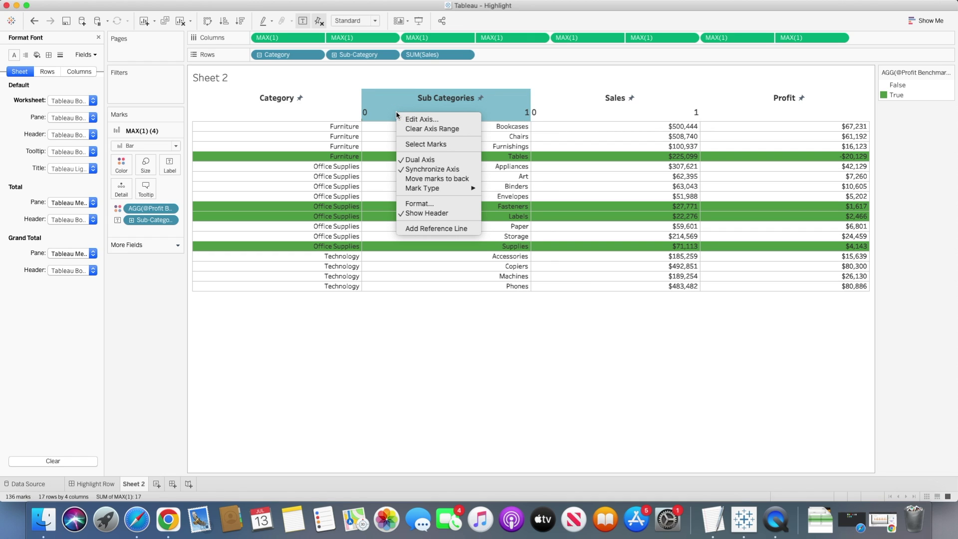
left_click(427, 120)
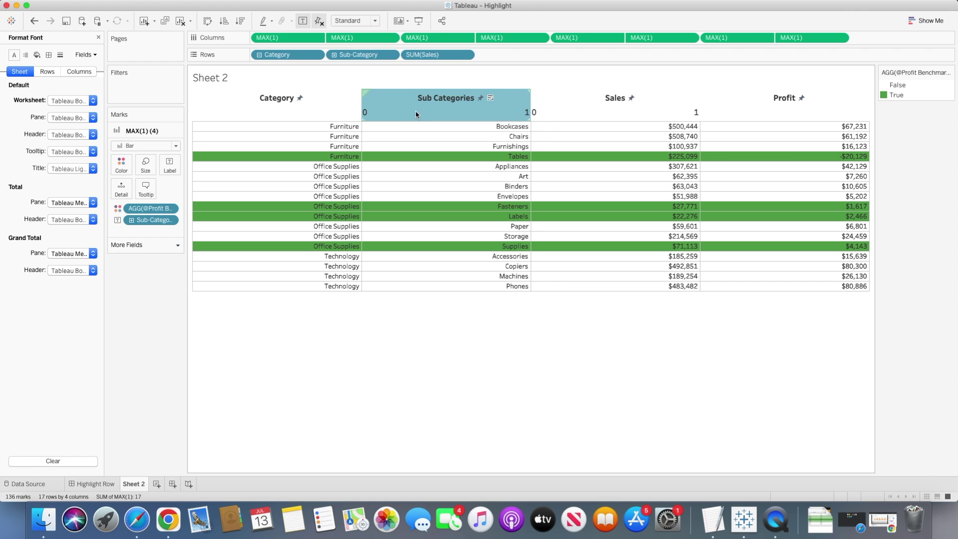
right_click(452, 105)
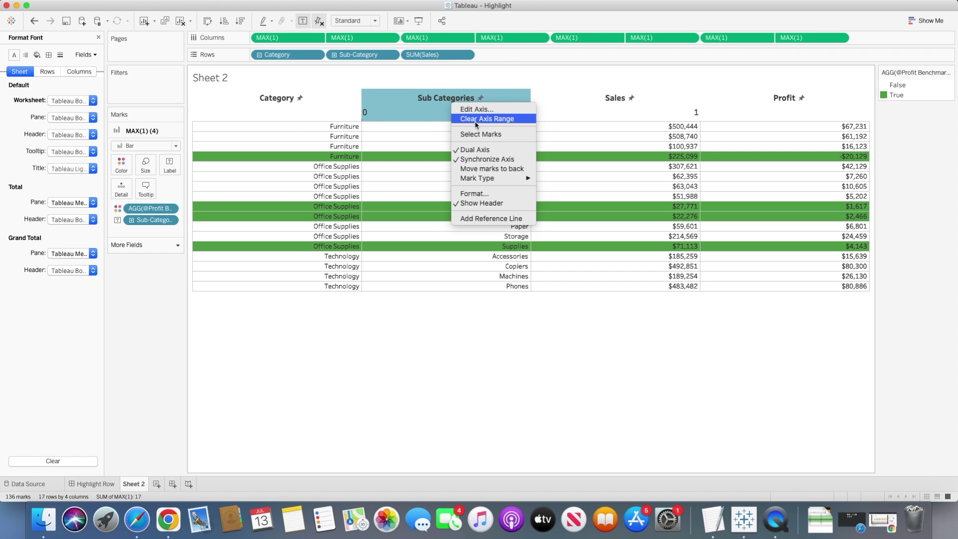
left_click(479, 110)
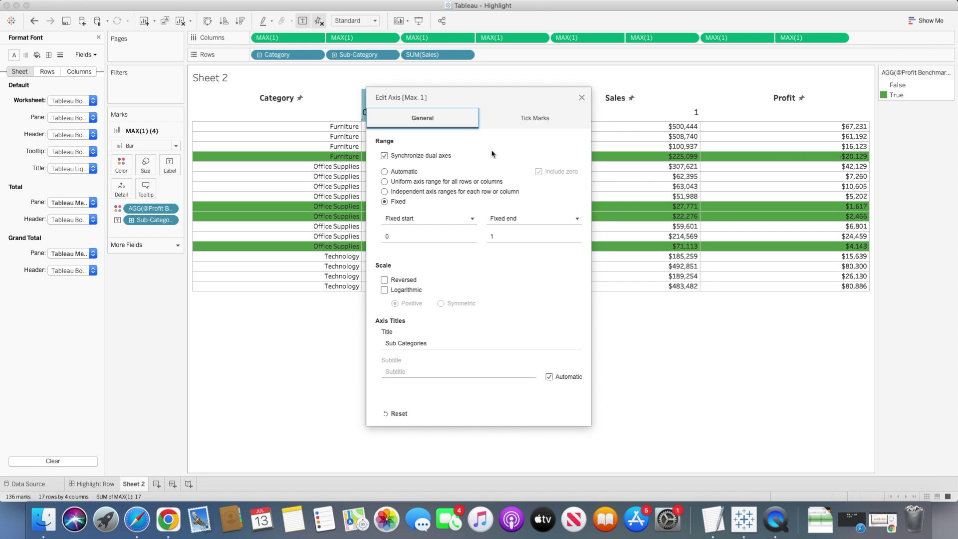
left_click(514, 122)
left_click(384, 176)
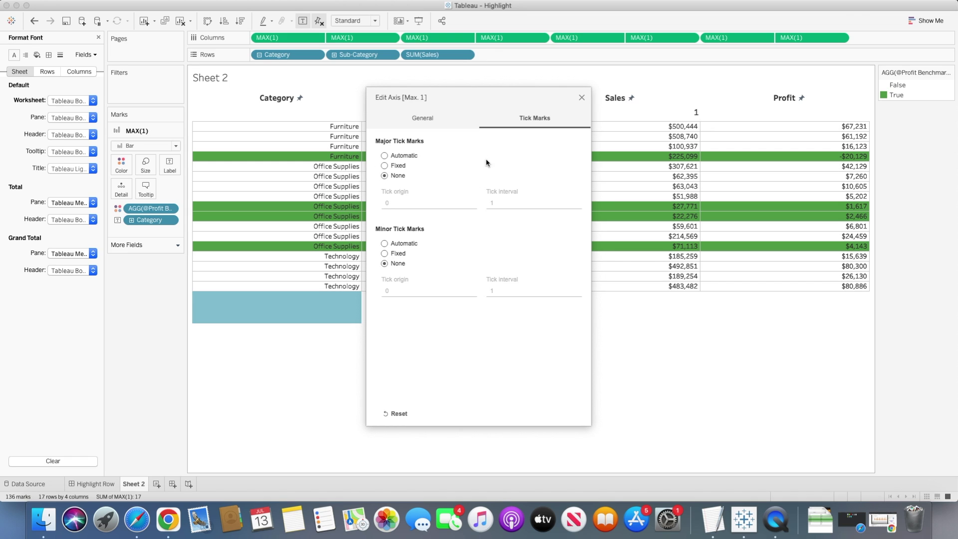
left_click(582, 98)
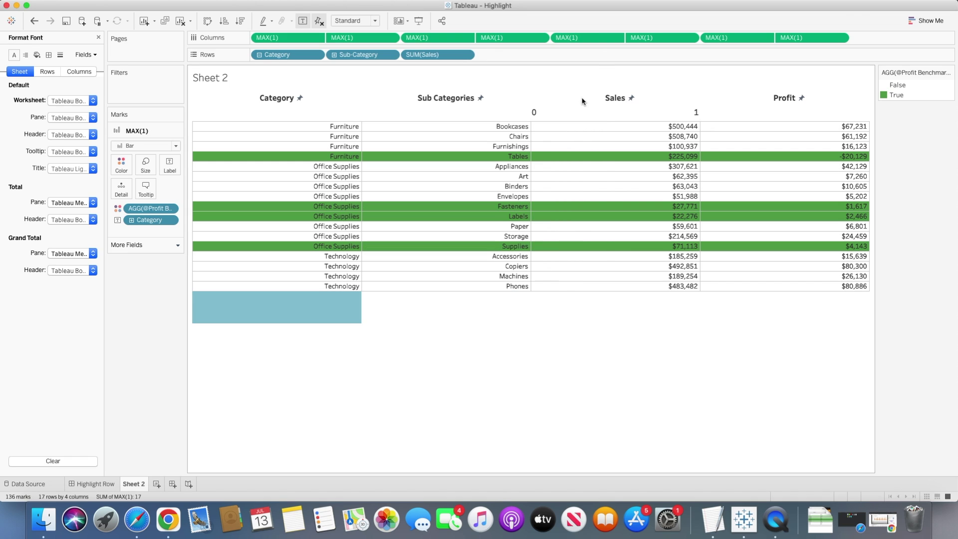
Set the Sales axis's major and minor tick marks to None
right_click(632, 114)
left_click(642, 120)
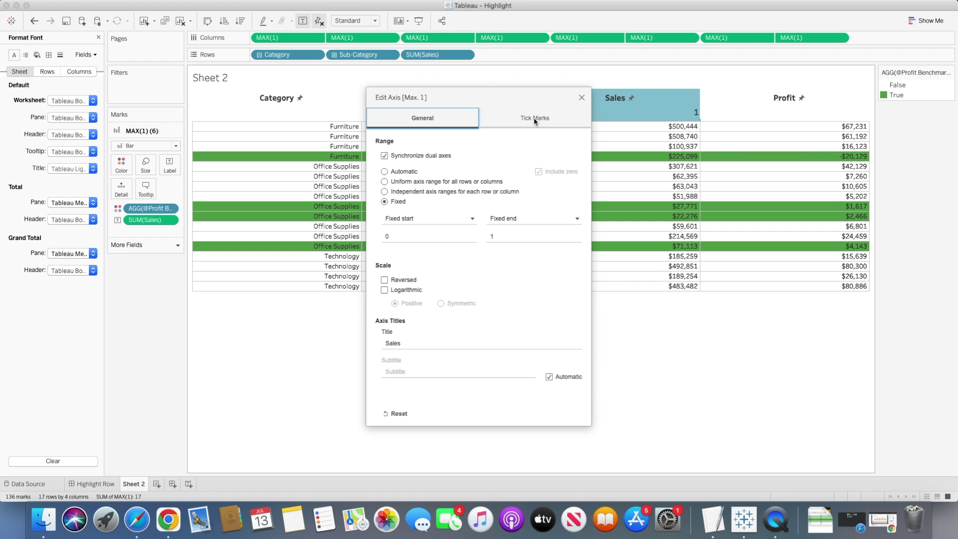
left_click(530, 120)
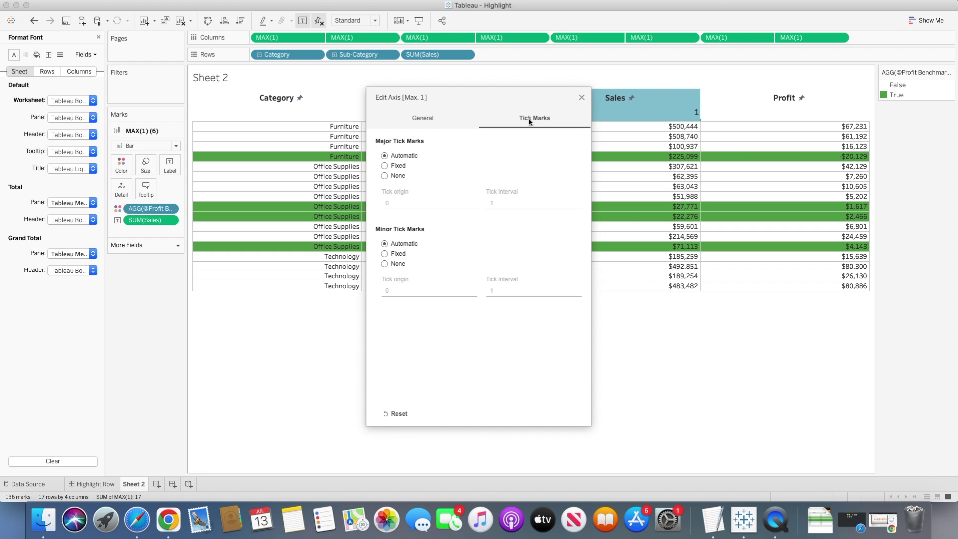
left_click(383, 176)
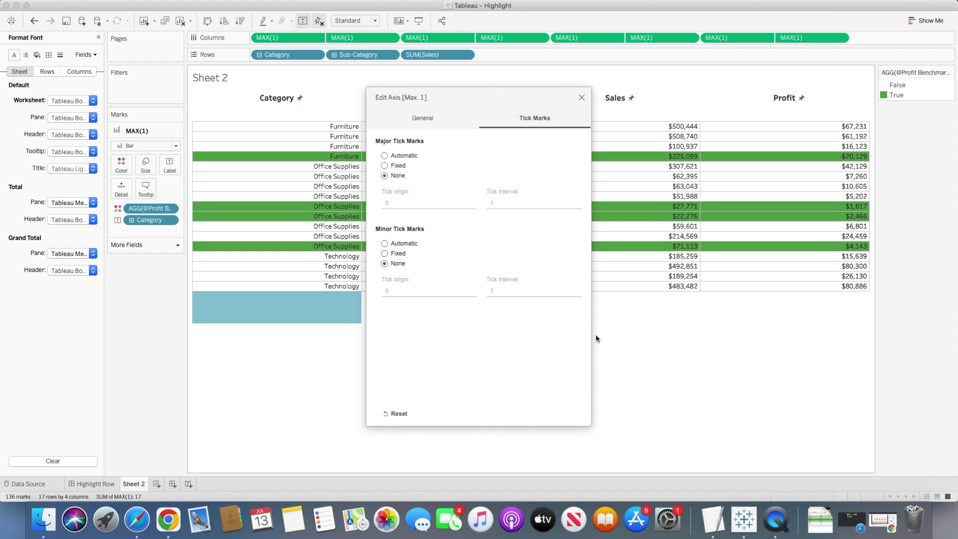
left_click(316, 370)
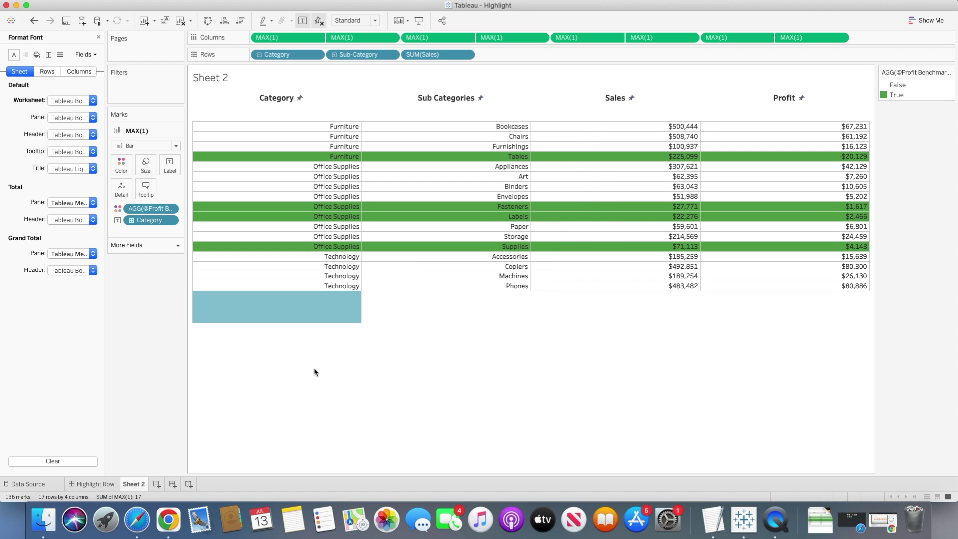
Create a new dashboard and set its fixed width to 1600 px
left_click(172, 483)
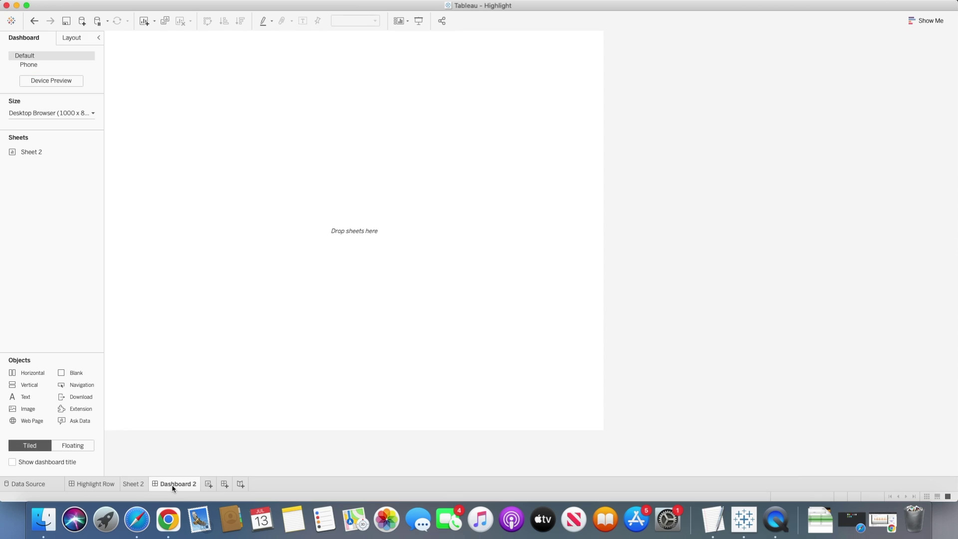
left_click(65, 114)
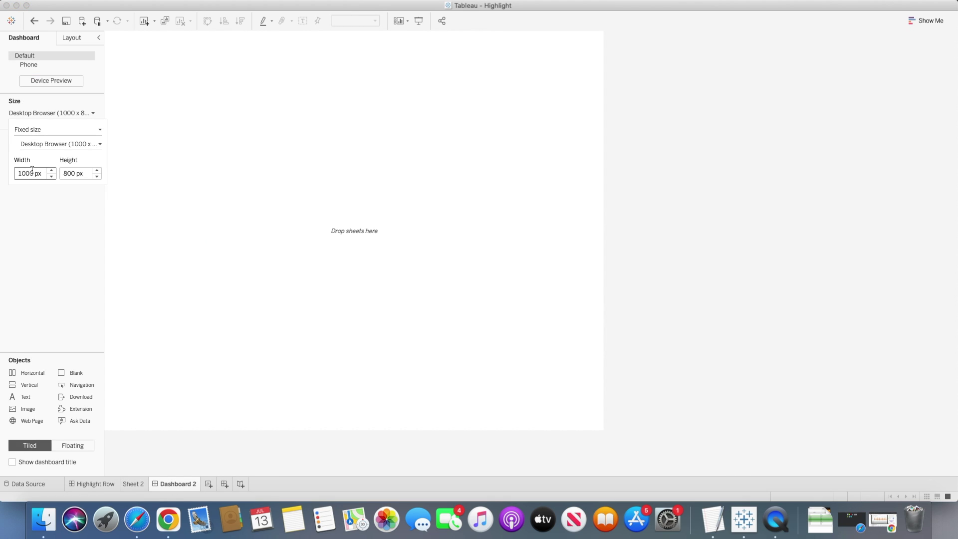
key("Return")
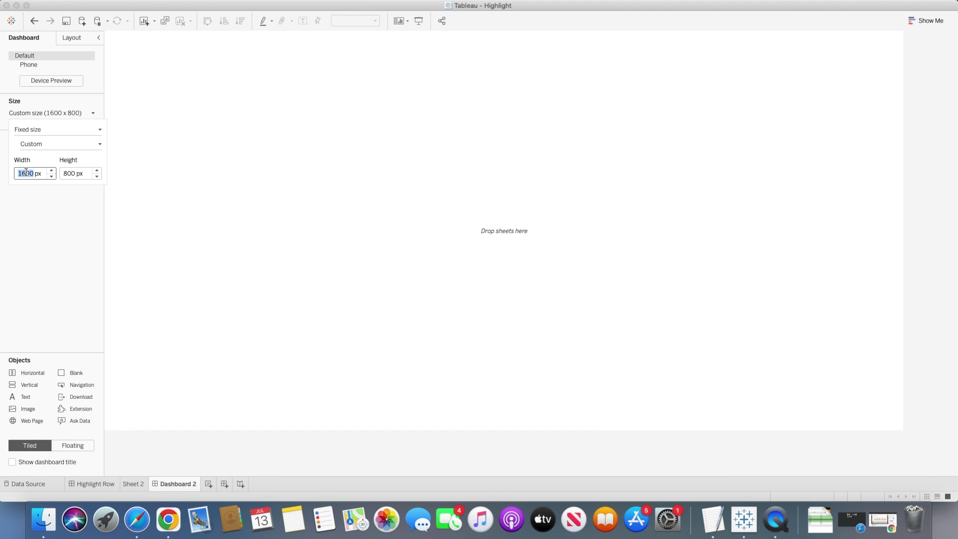
left_click_drag(29, 151, 116, 149)
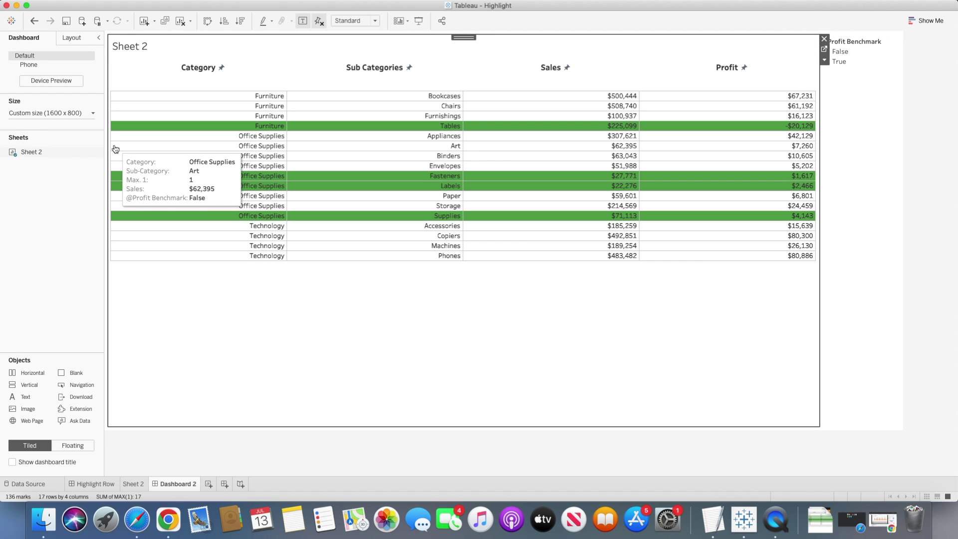
left_click(865, 89)
key("Delete")
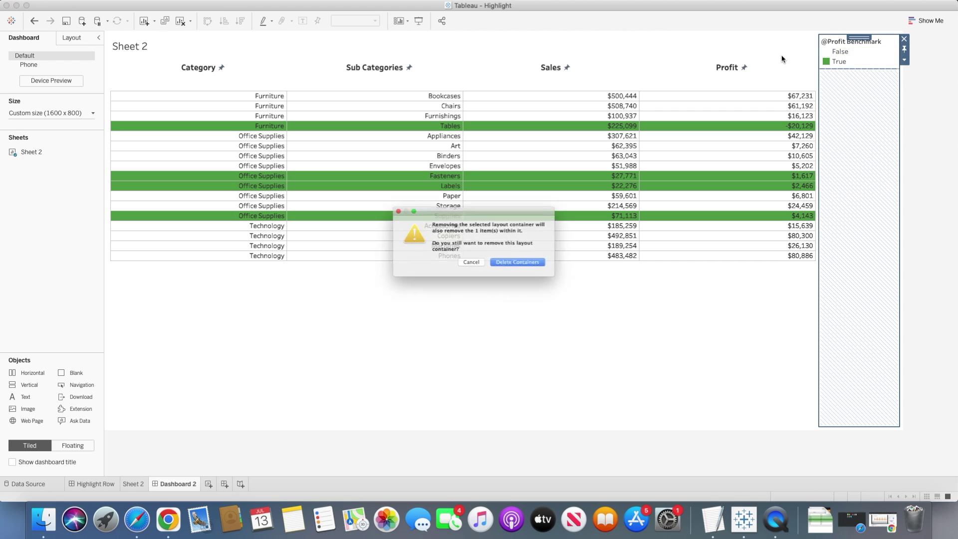
left_click(470, 269)
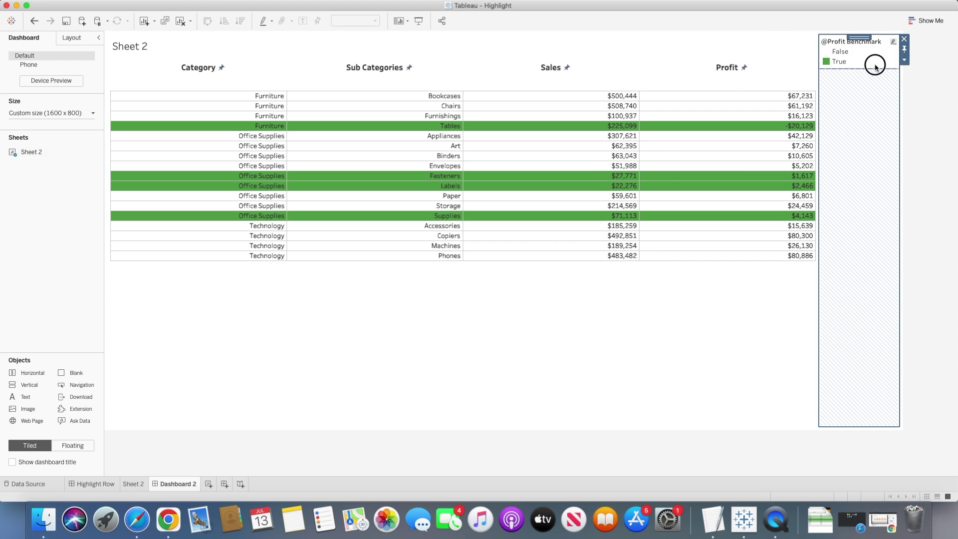
left_click(904, 39)
Show the Select Profit Benchmark parameter control for Sheet 2 on the dashboard
right_click(741, 65)
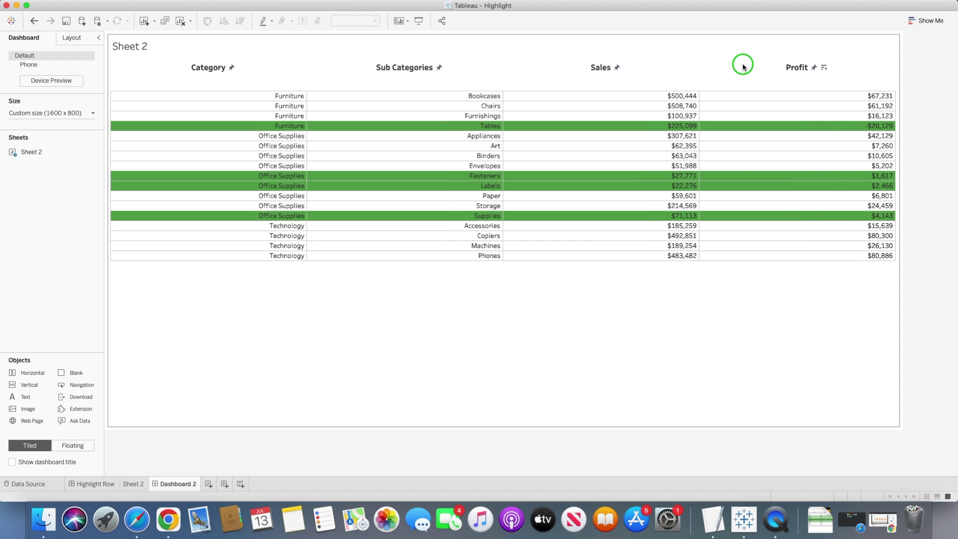
left_click(738, 70)
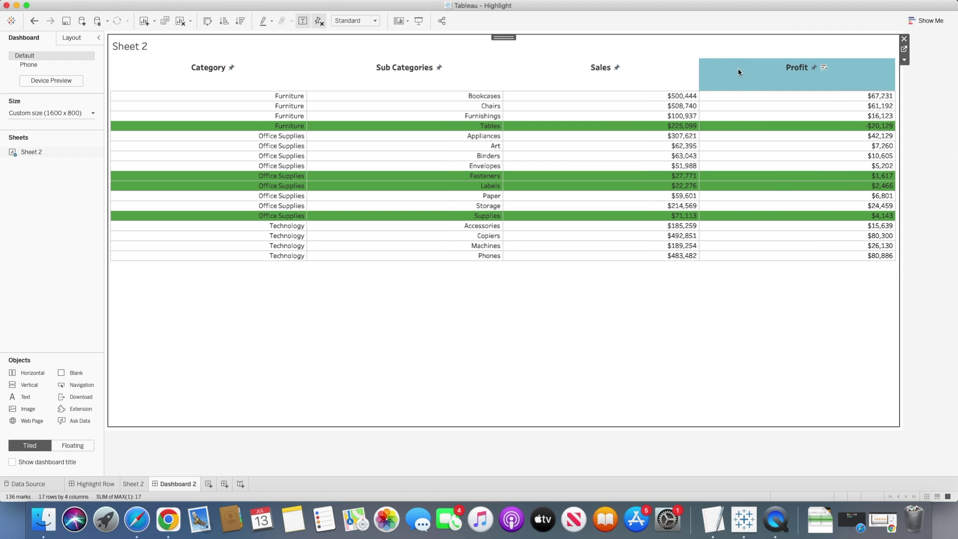
left_click(904, 61)
mouse_move(885, 156)
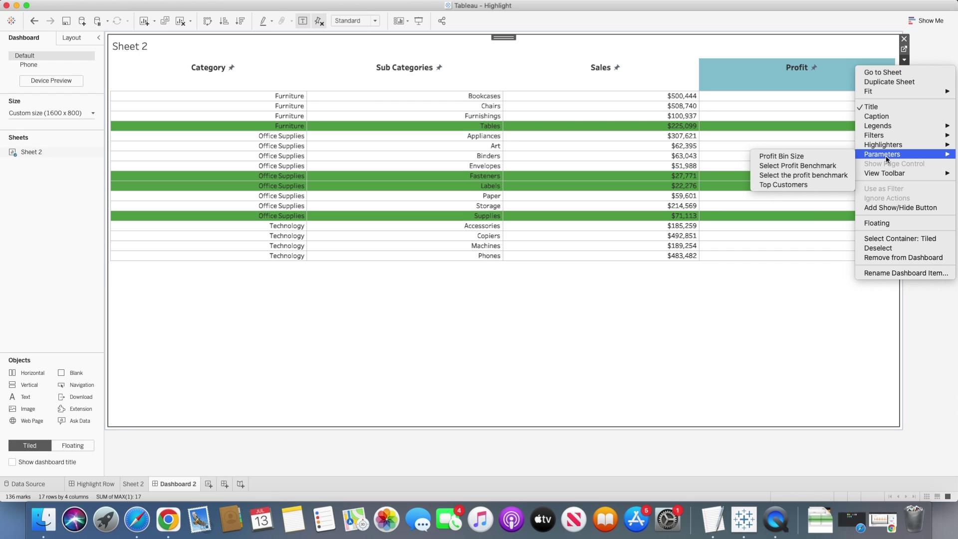
left_click(834, 169)
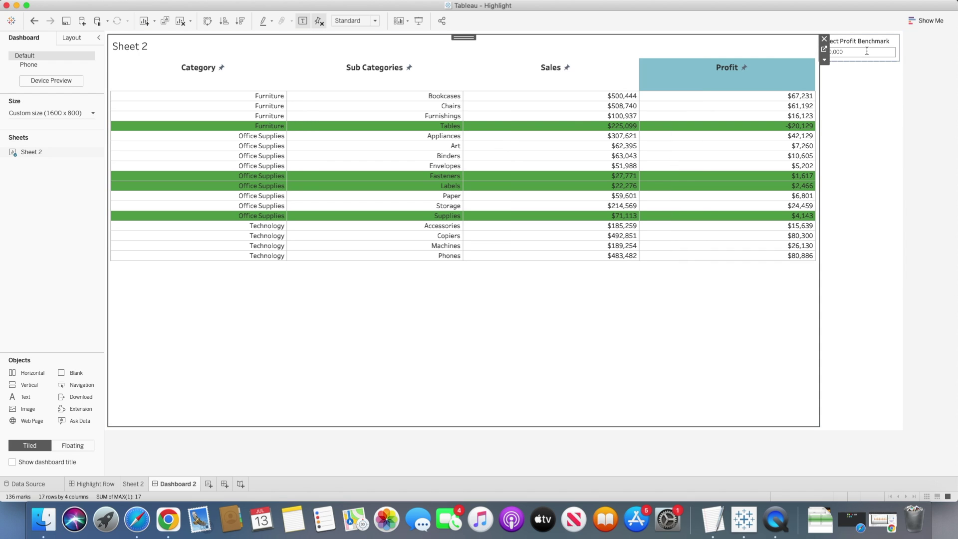
Try the value 2,000 in the Select Profit Benchmark parameter and remove its control from the dashboard
double_click(866, 51)
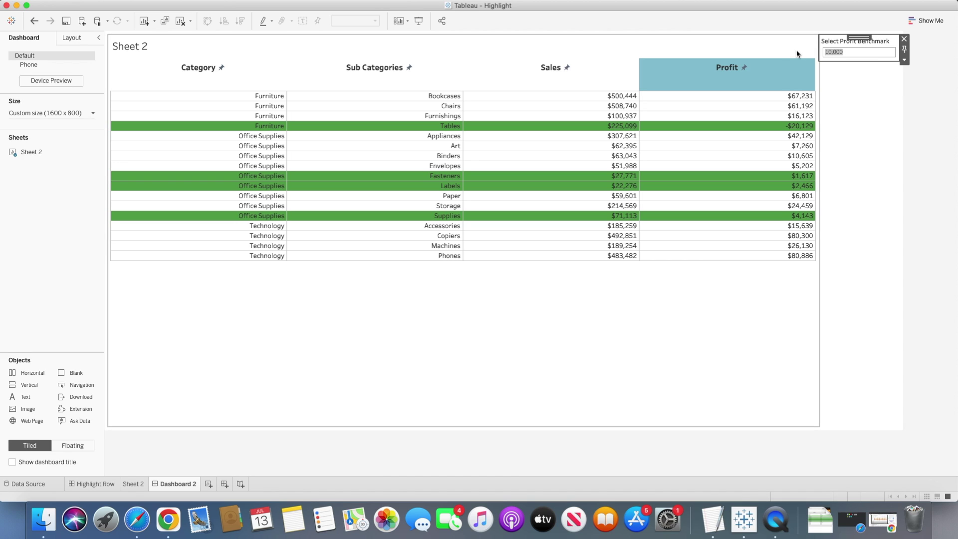
type("20")
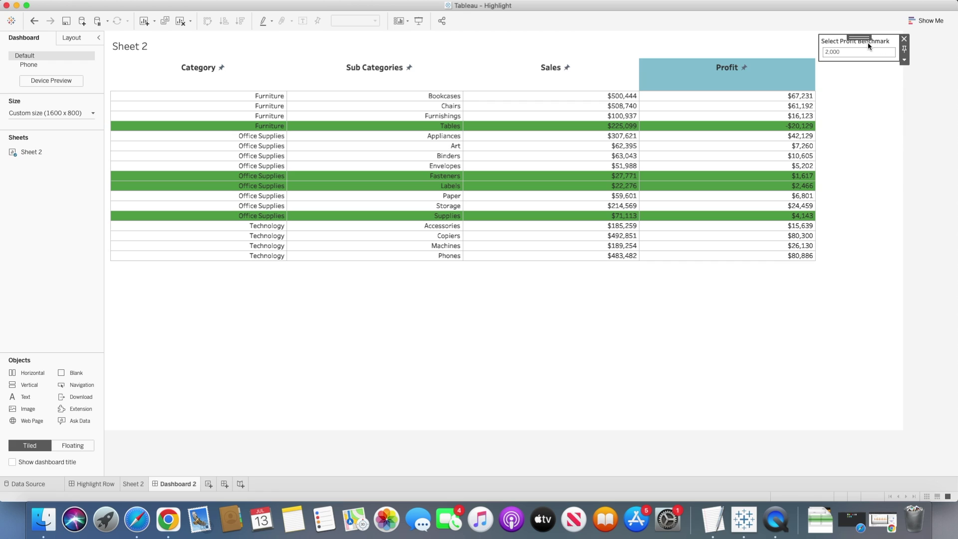
left_click(904, 40)
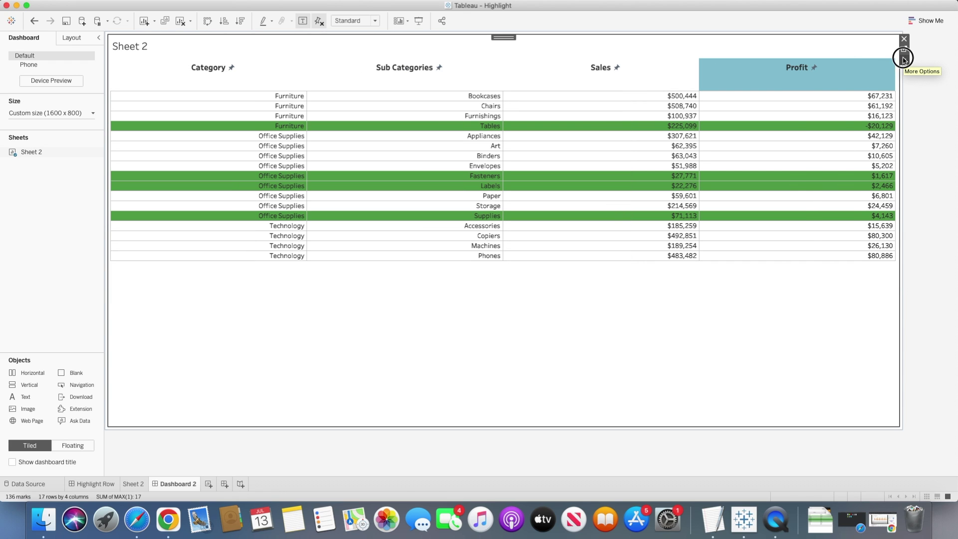
Restore the Select Profit Benchmark parameter control beside Sheet 2 on the dashboard
left_click(904, 60)
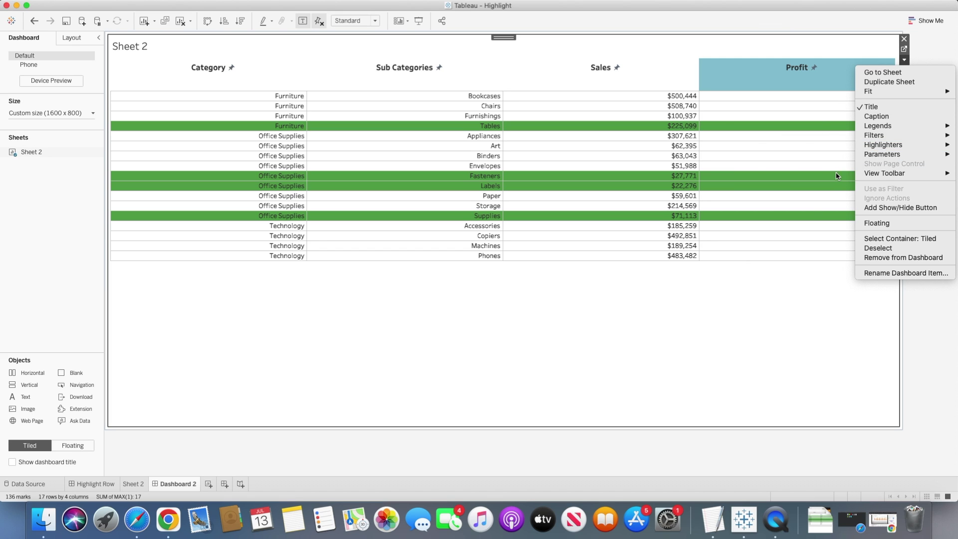
mouse_move(878, 156)
left_click(817, 174)
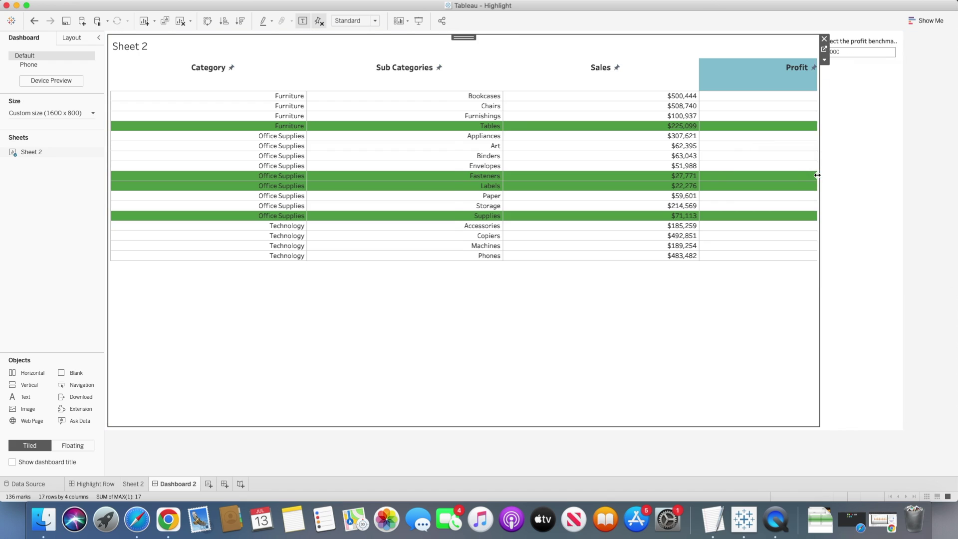
Try 10,000 as the profit benchmark in the dashboard's parameter control, and set it to 2,000
left_click(857, 51)
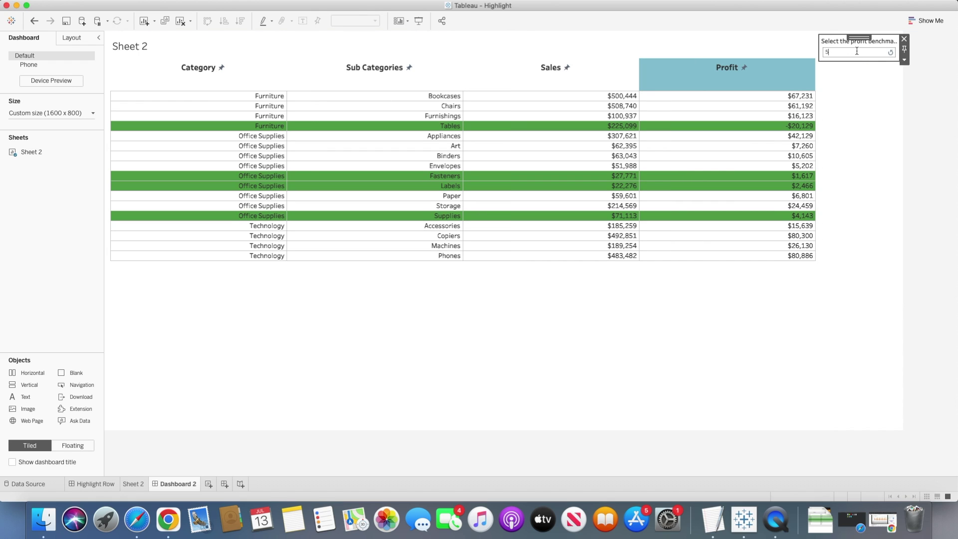
key("Return")
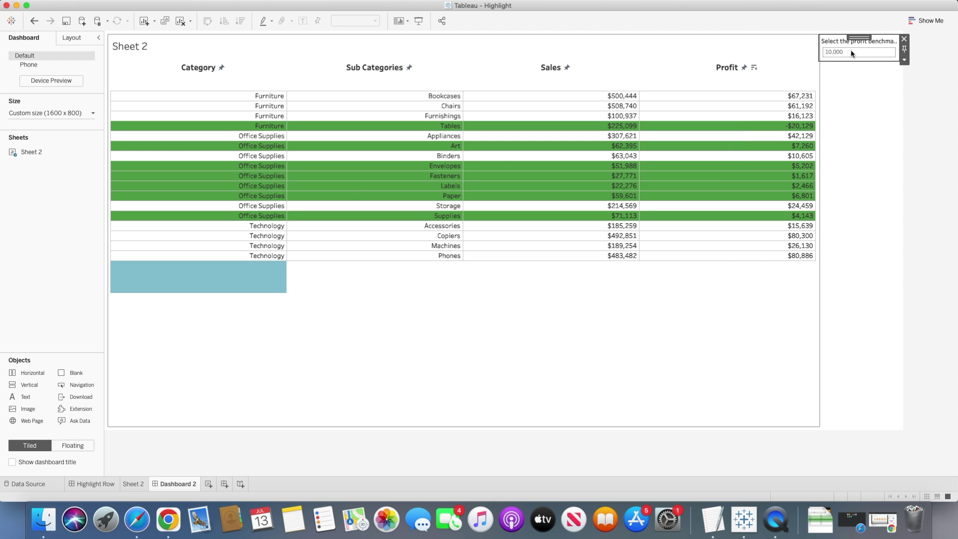
double_click(848, 49)
key("super+a")
type("2,00")
type("0")
key("Return")
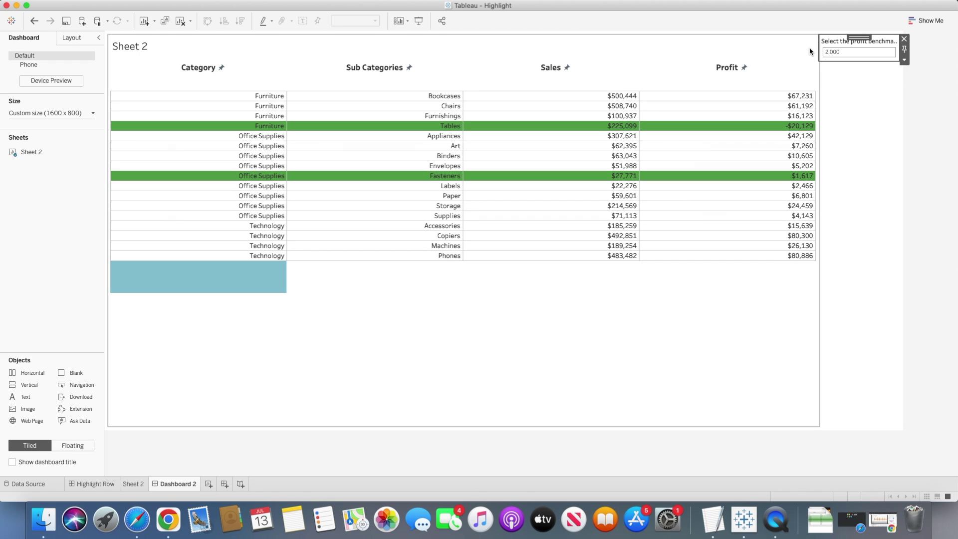
left_click(597, 280)
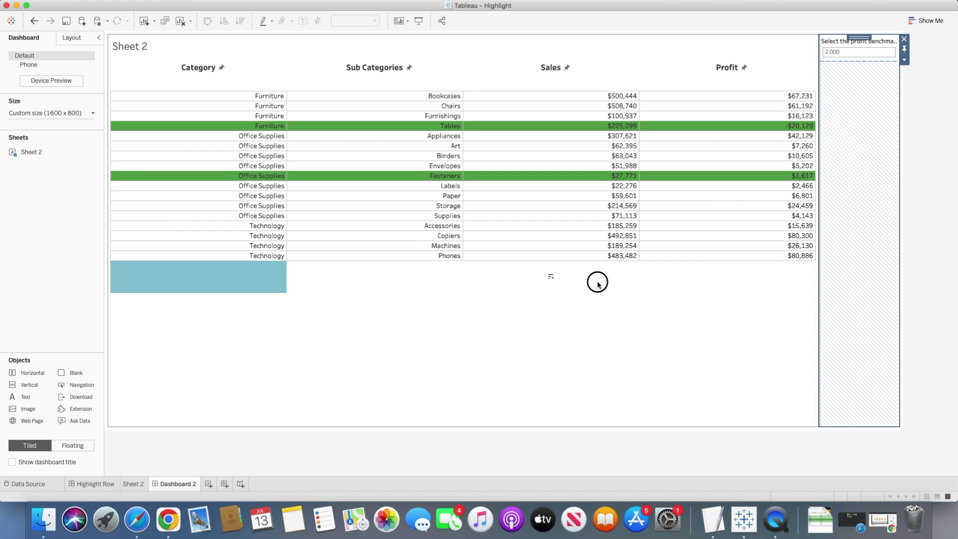
left_click(929, 179)
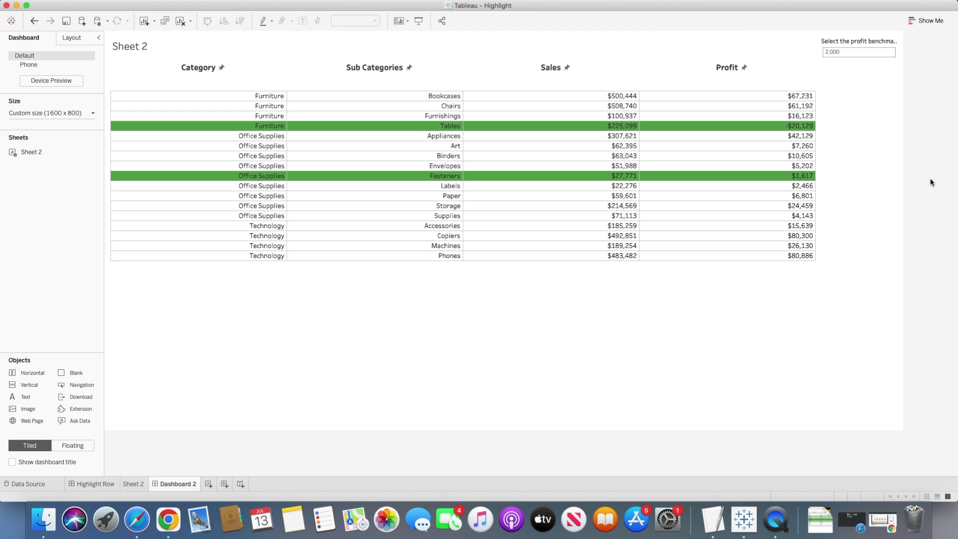